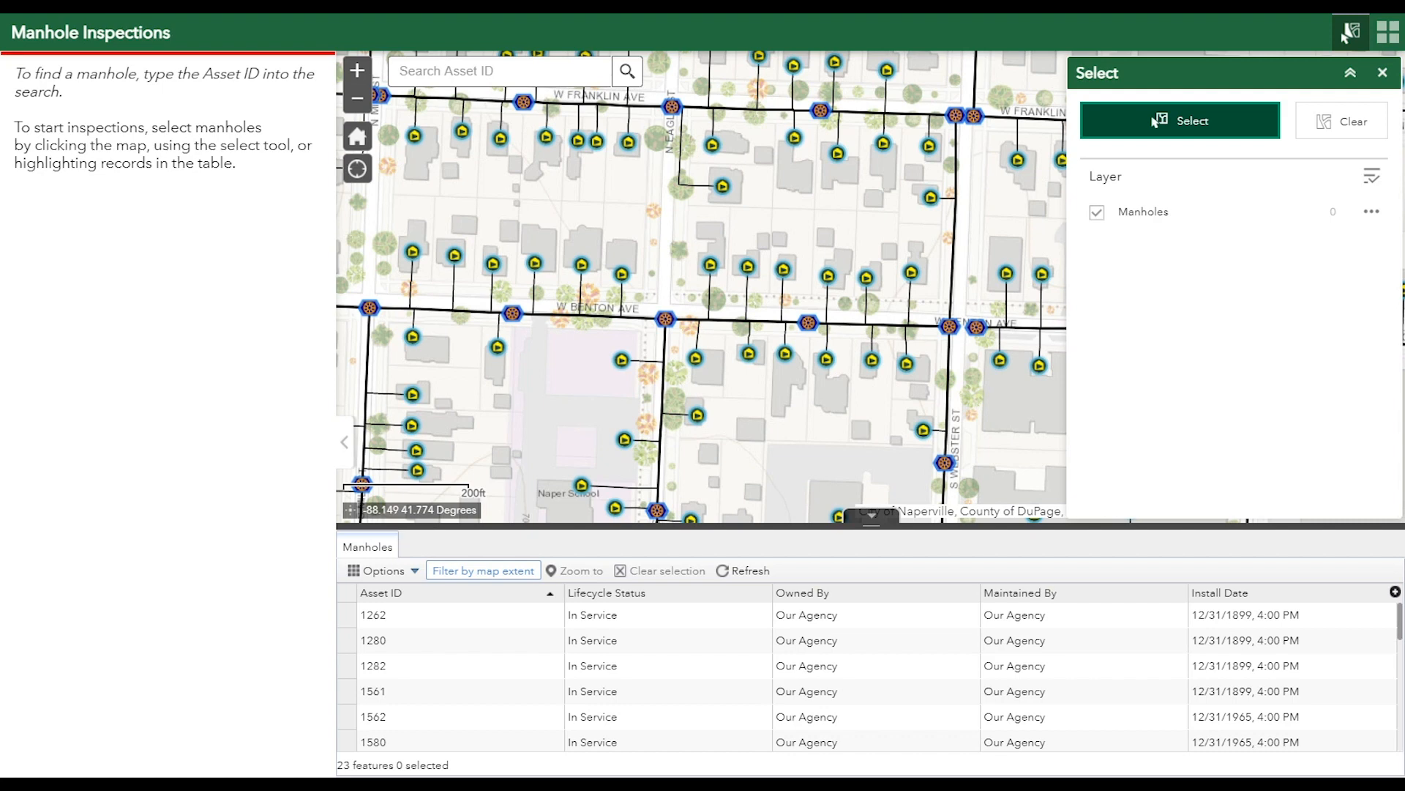
- Select the manholes between W Franklin Ave and W Benton Ave and start a new inspection for the manhole with Asset ID 196
{"action": "left_click_drag", "start_coordinate": [1029, 72], "coordinate": [489, 386]}
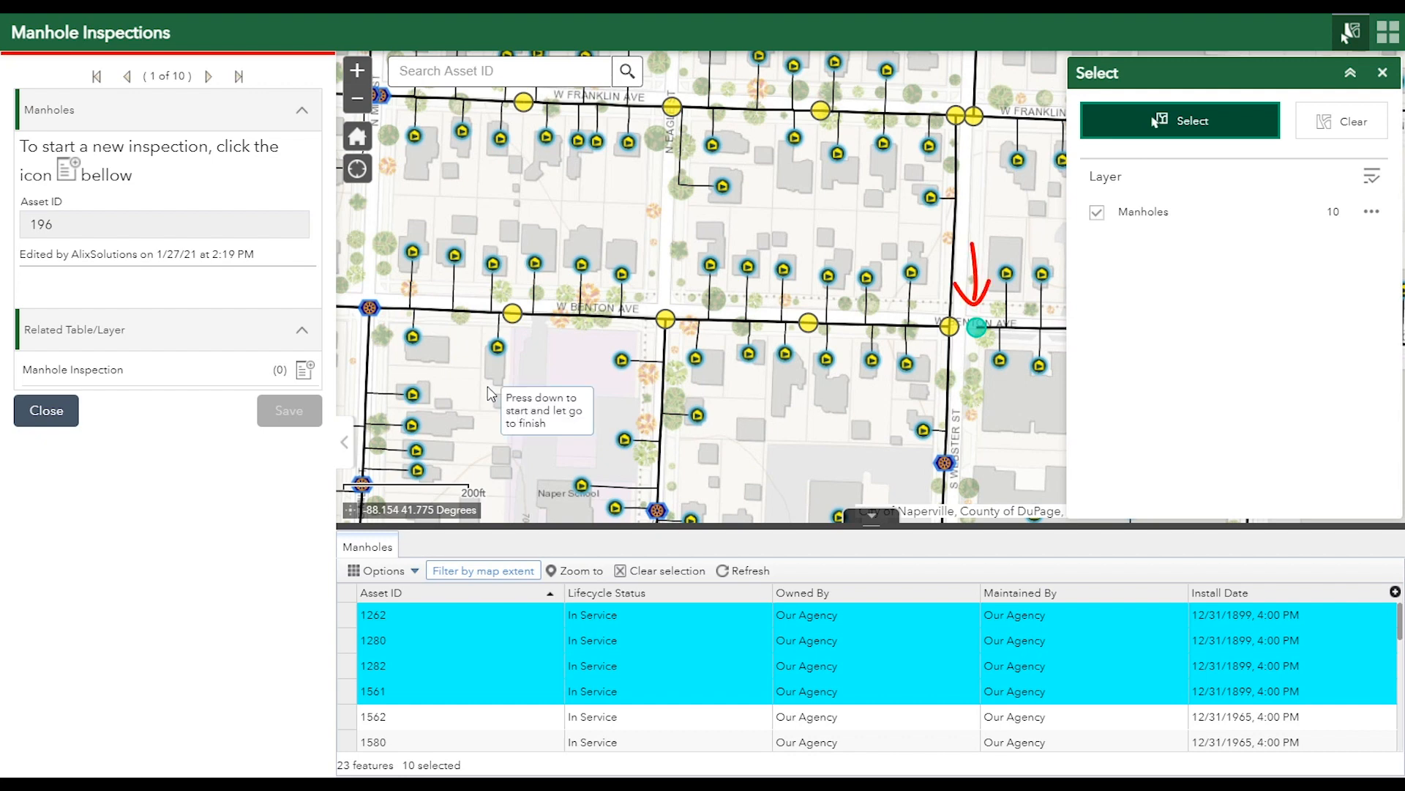
{"action": "left_click", "coordinate": [308, 377]}
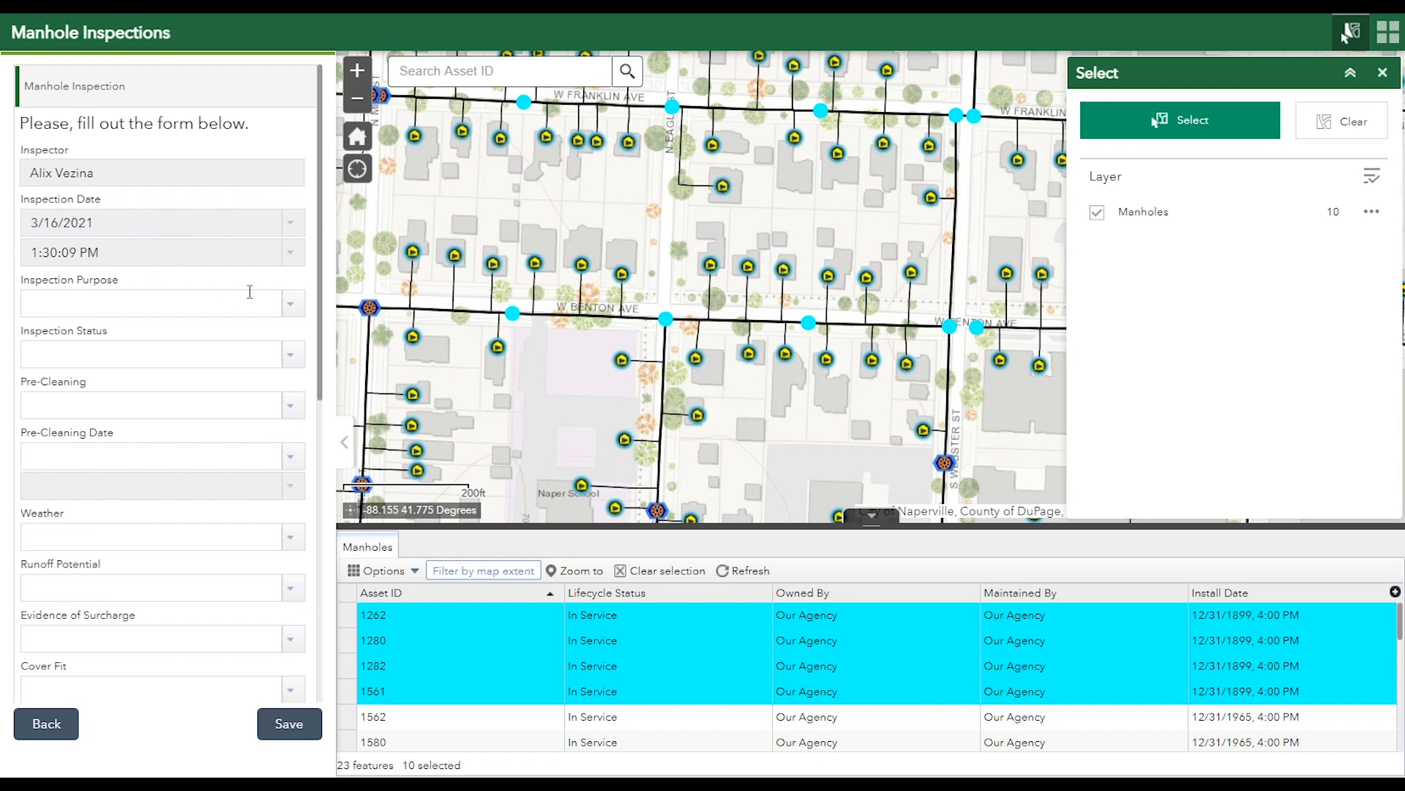
- Set the Inspection Purpose to Maintenance Required and the Inspection Status to Surface Inspection
{"action": "left_click", "coordinate": [292, 303]}
{"action": "left_click", "coordinate": [289, 344]}
{"action": "left_click", "coordinate": [293, 354]}
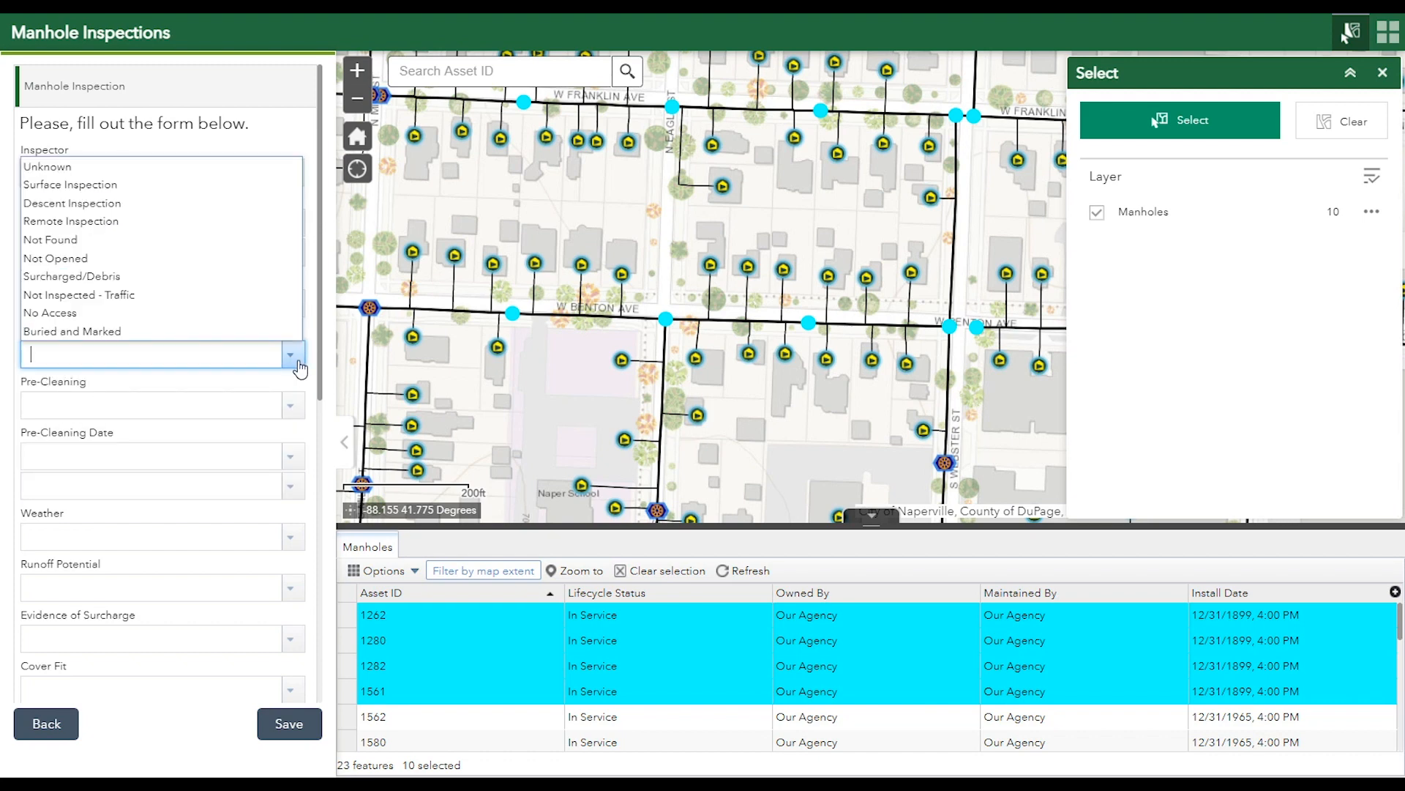
{"action": "left_click", "coordinate": [258, 188]}
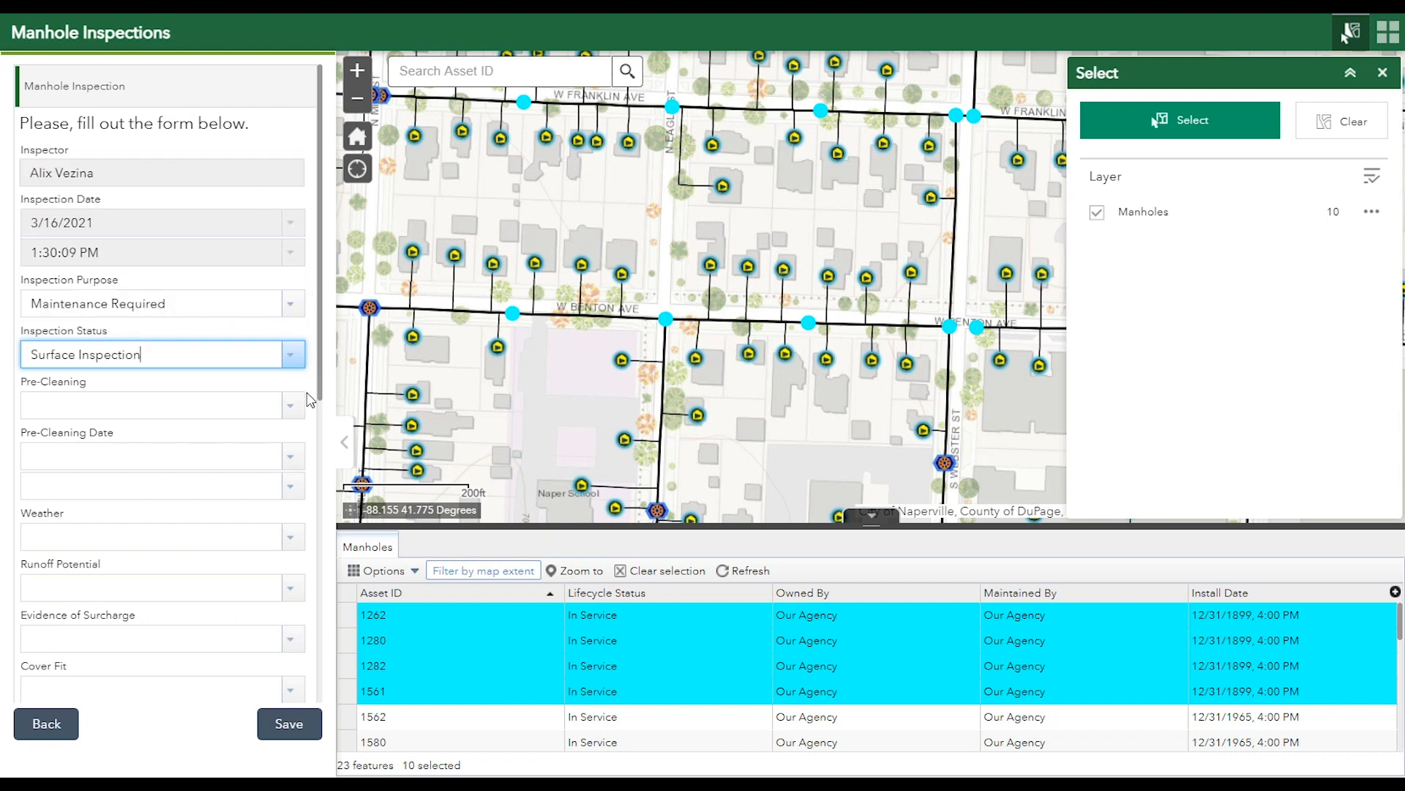
- Set Pre-Cleaning to No Pre-Cleaning, Weather to Dry and Cover Condition to Cracked in the inspection form
{"action": "left_click", "coordinate": [227, 399]}
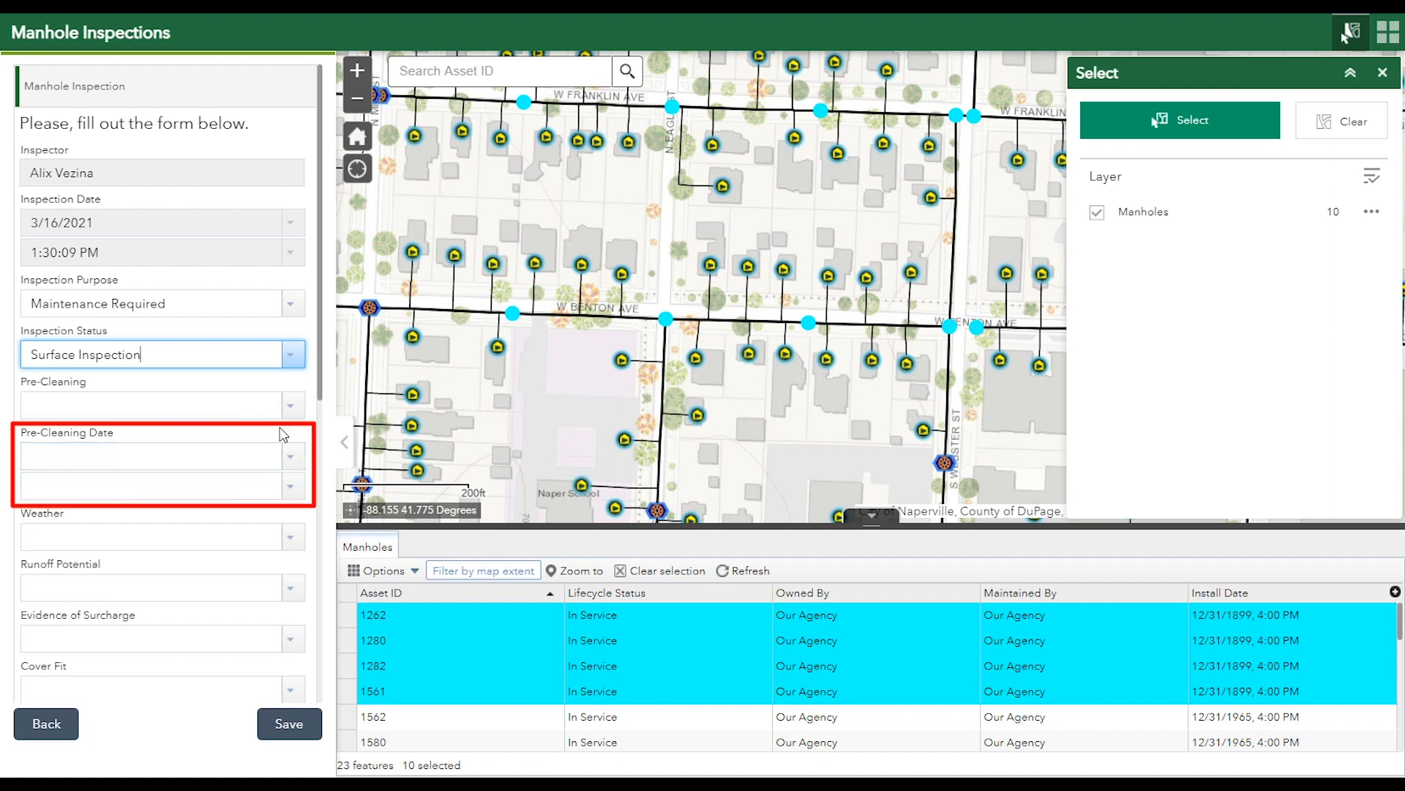
{"action": "left_click", "coordinate": [291, 406]}
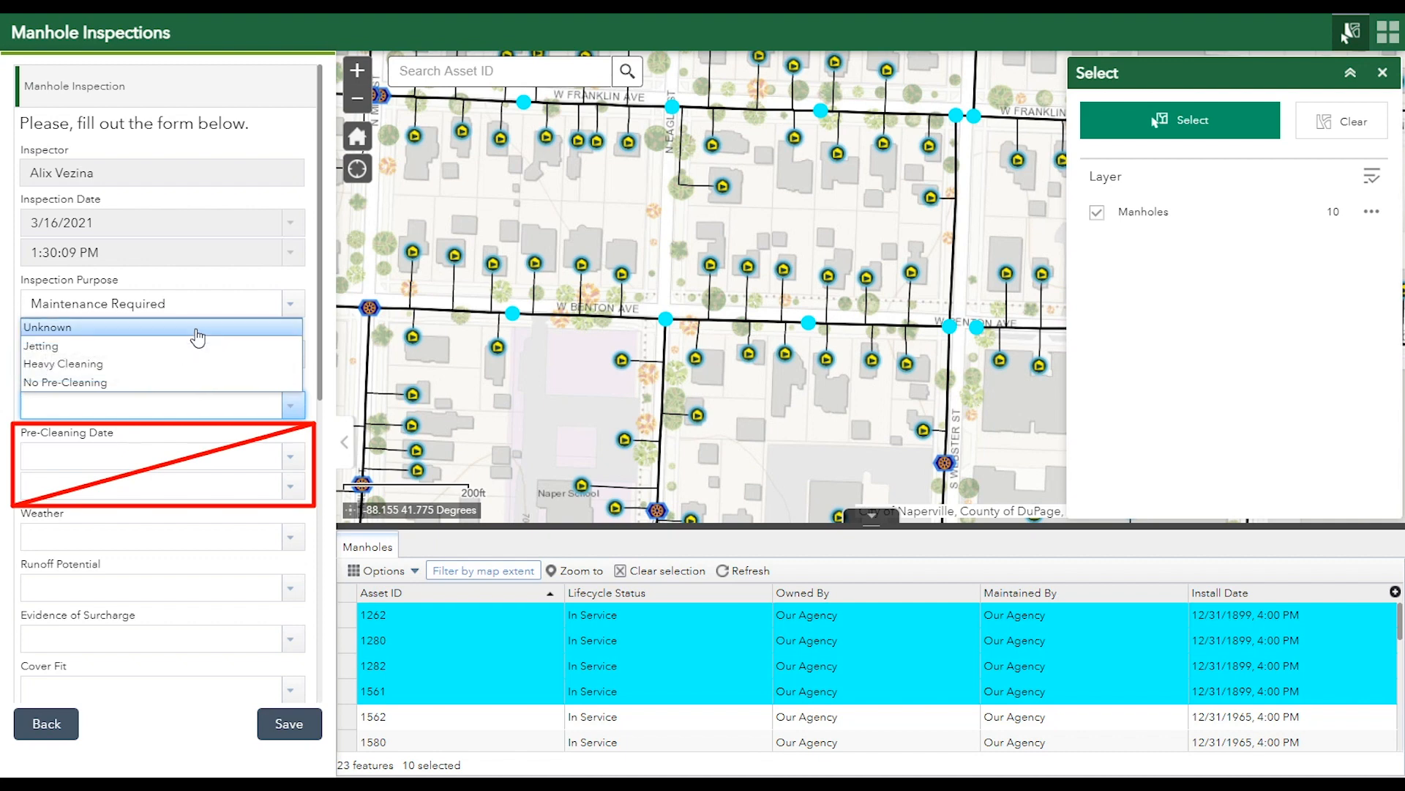
{"action": "left_click", "coordinate": [189, 383]}
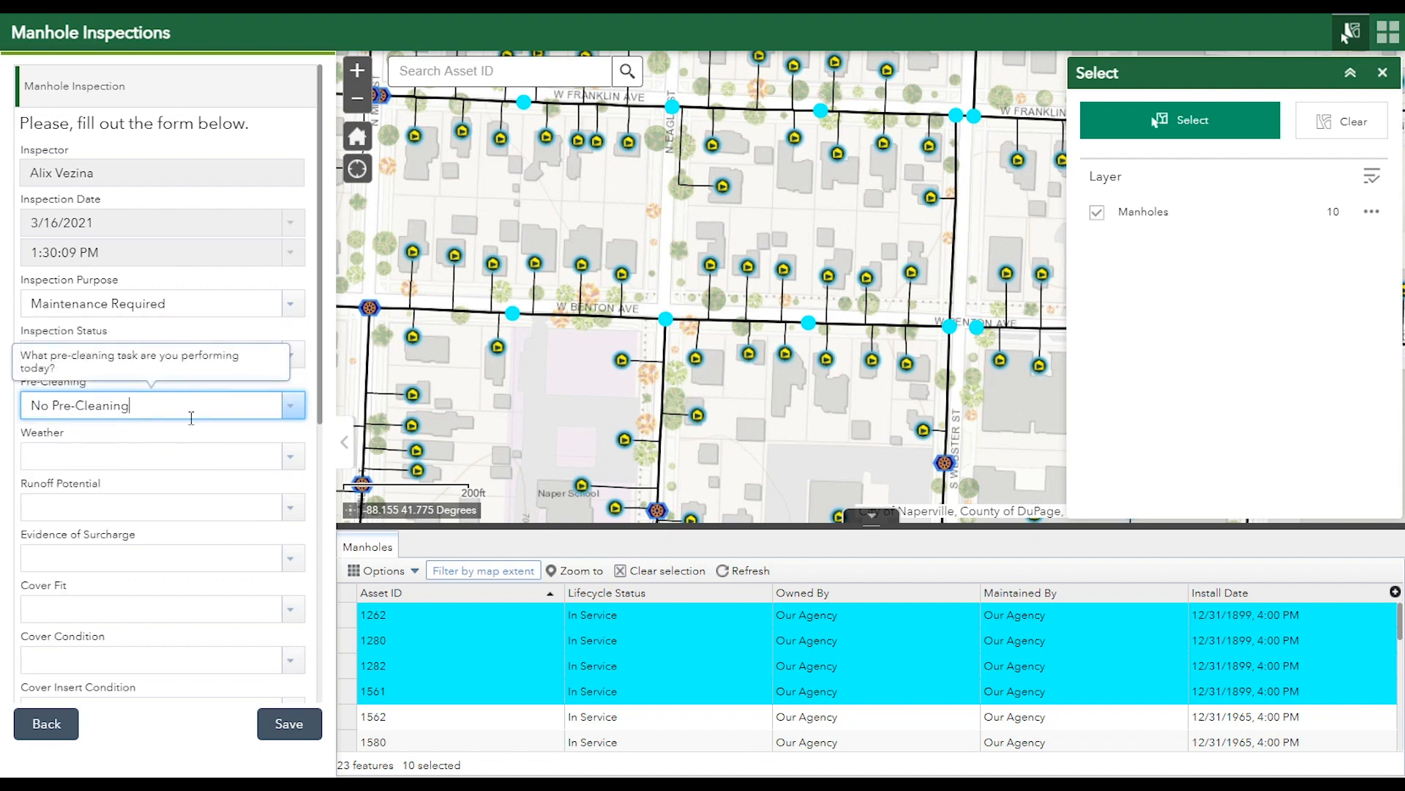
{"action": "left_click", "coordinate": [287, 462]}
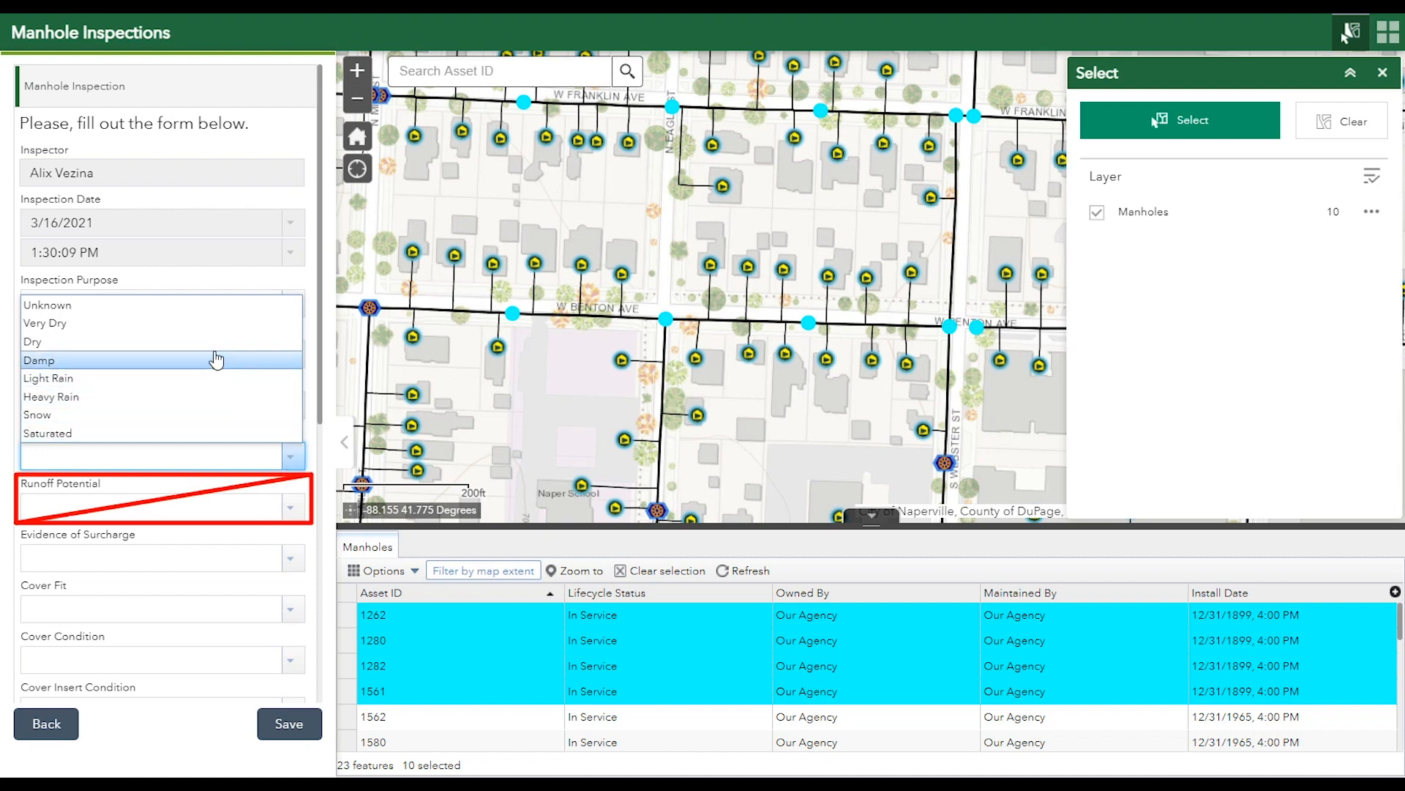
{"action": "left_click", "coordinate": [213, 342]}
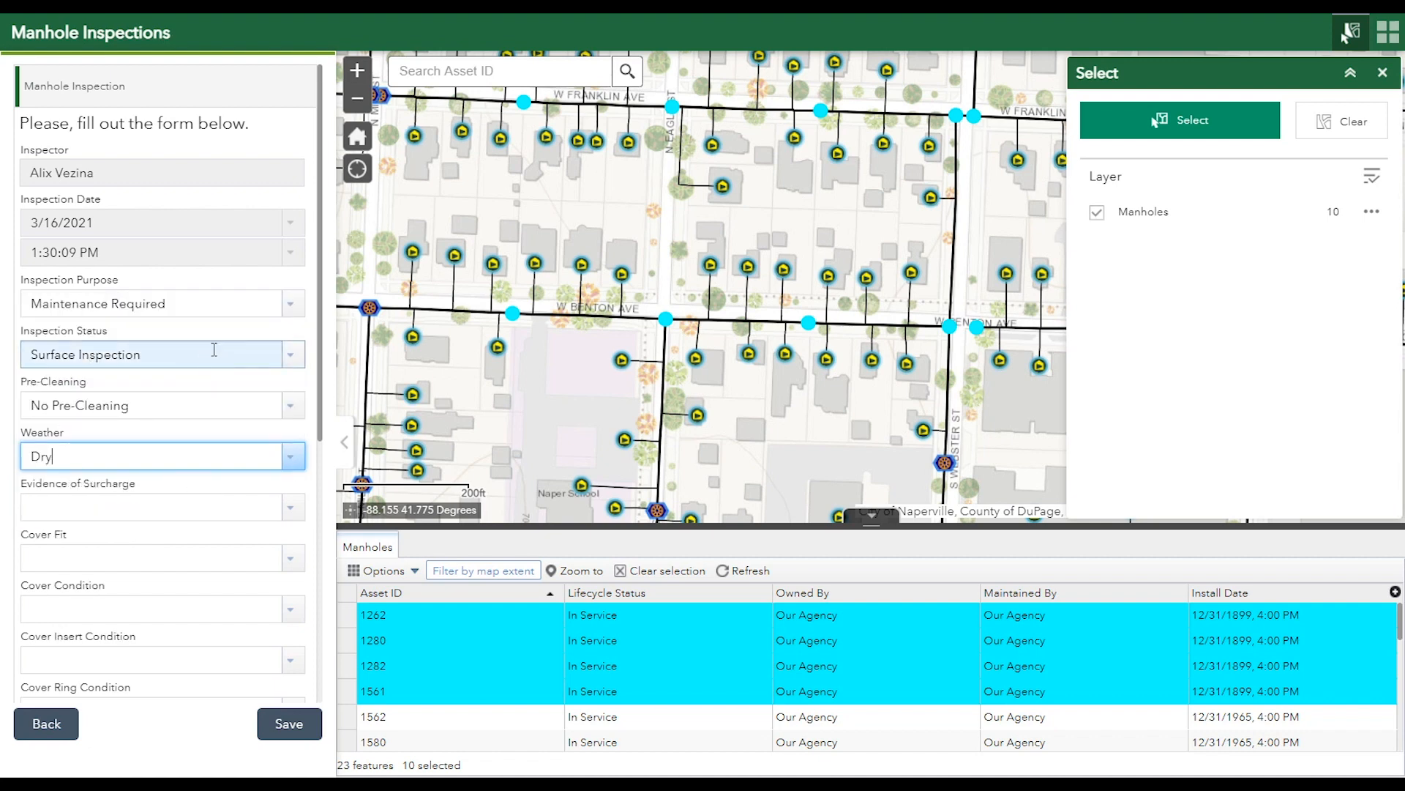
{"action": "left_click", "coordinate": [295, 612]}
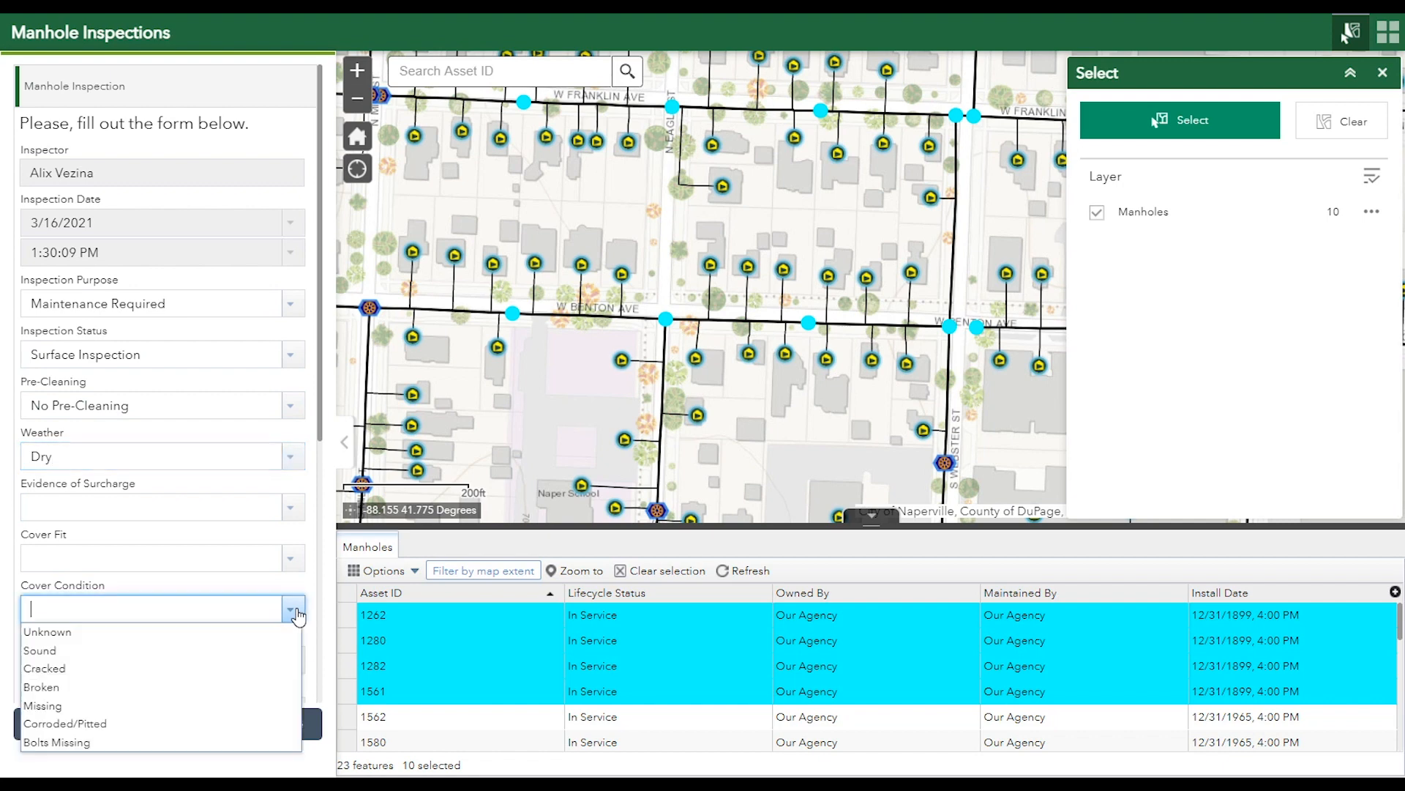
{"action": "left_click", "coordinate": [238, 666]}
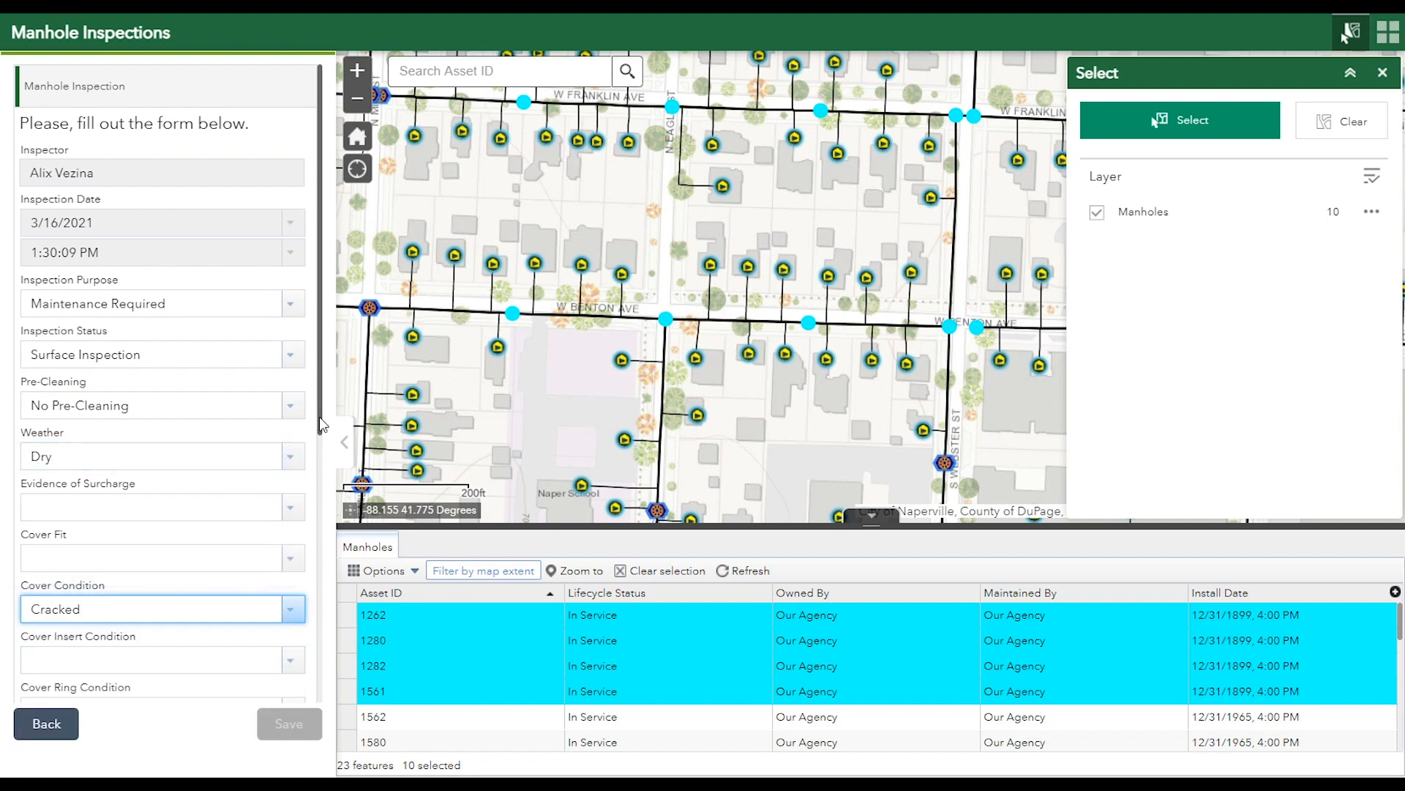
- Attach the photo MH-196.jpg to the inspection and save the record
{"action": "scroll", "coordinate": [319, 416], "scroll_direction": "down", "scroll_amount": 6}
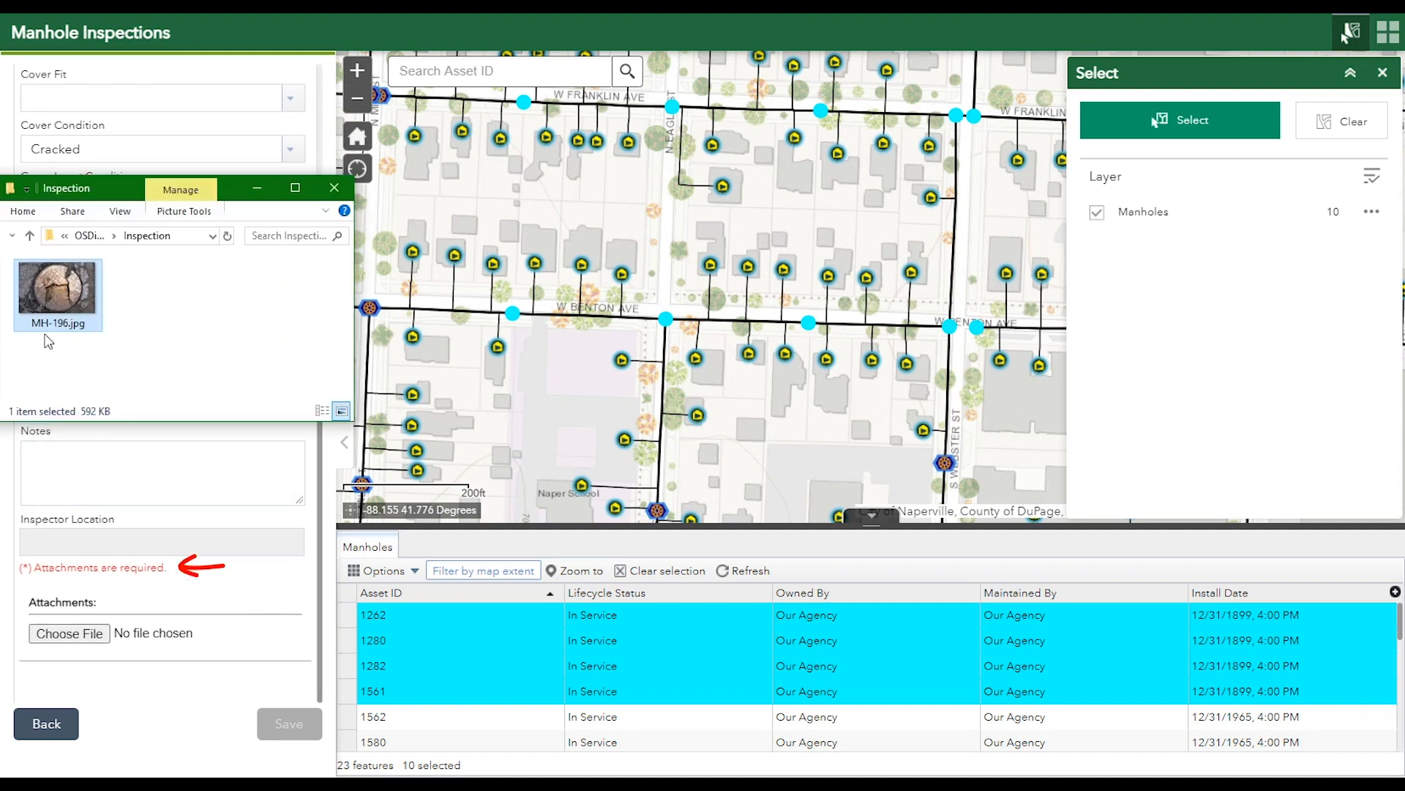
{"action": "left_click_drag", "start_coordinate": [45, 328], "coordinate": [77, 634]}
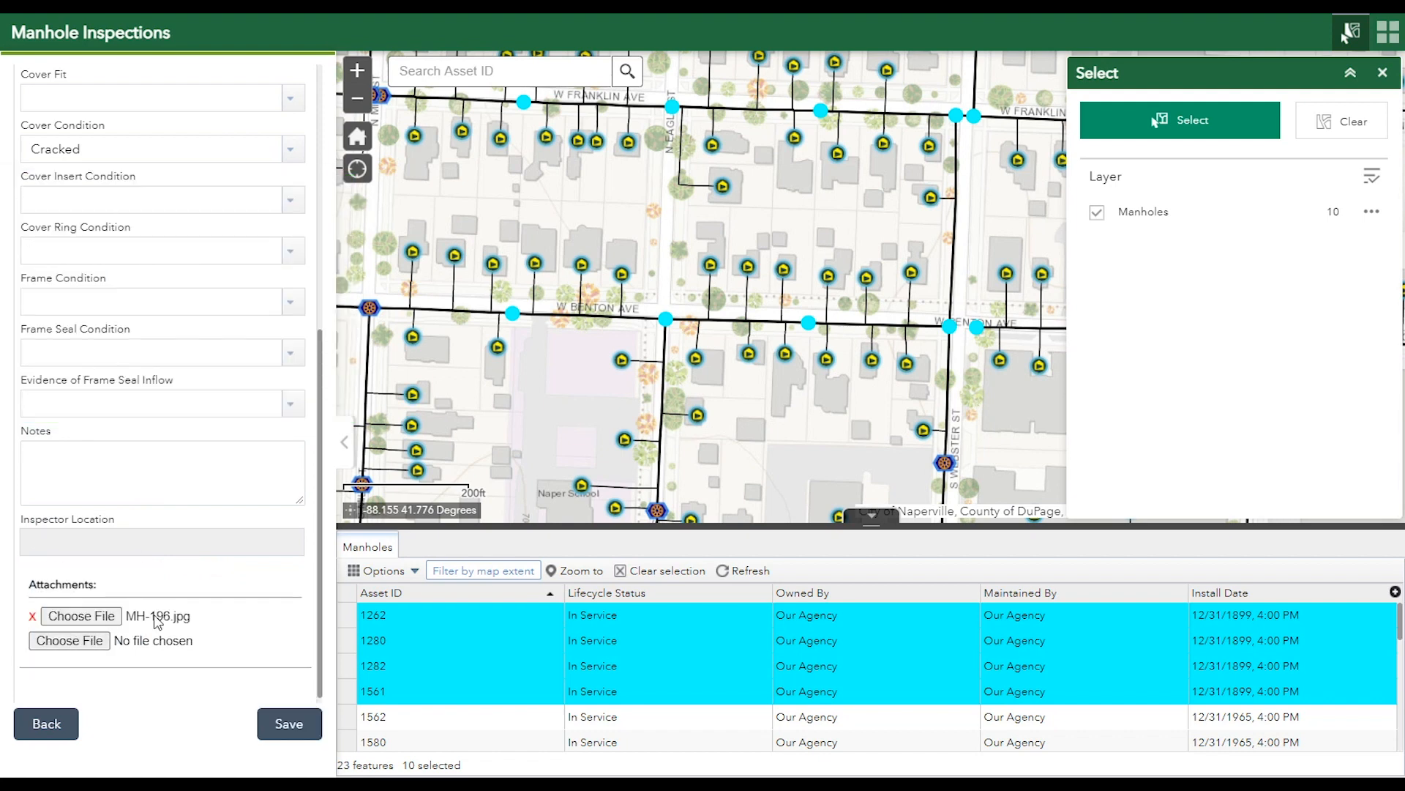
{"action": "left_click", "coordinate": [288, 724]}
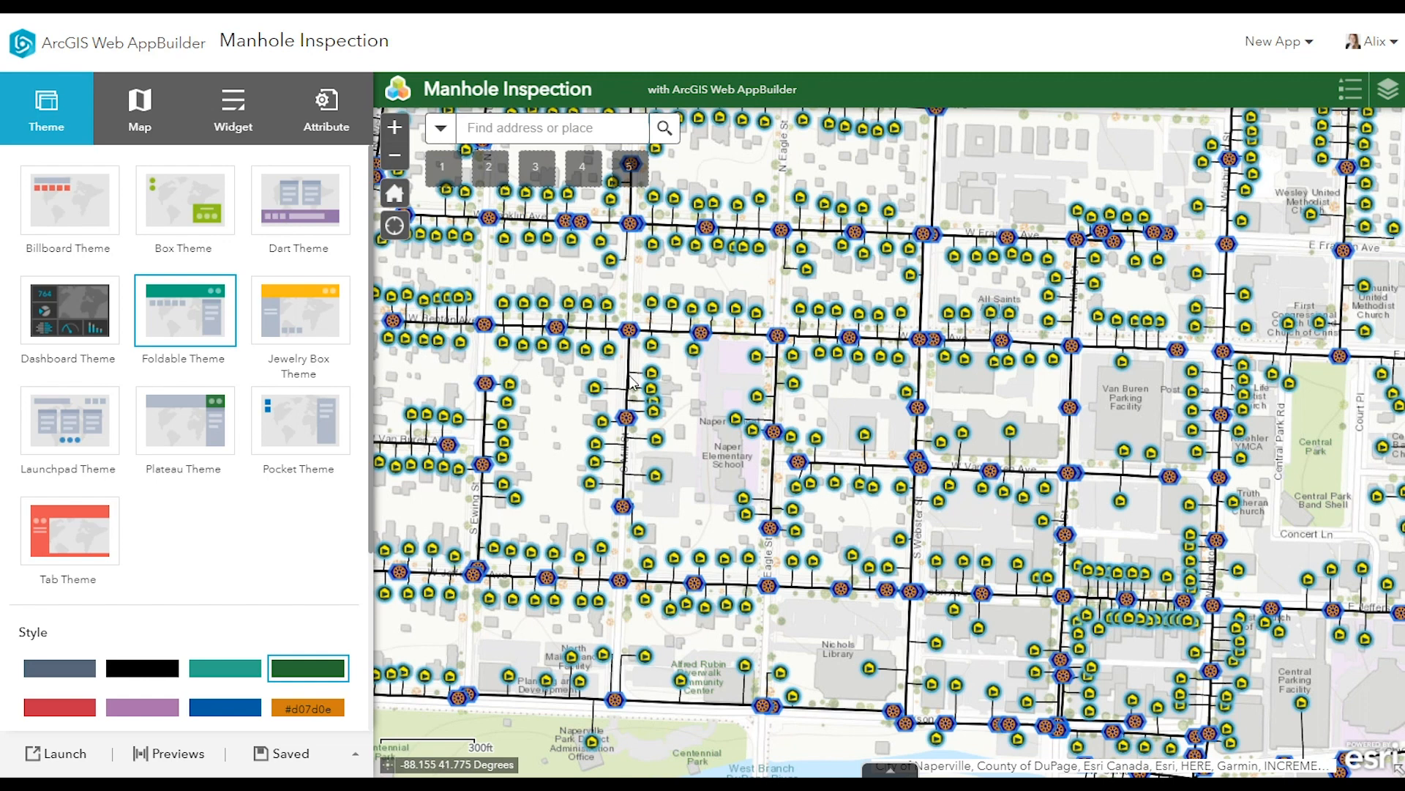
- Apply the Jewelry Box Theme to the Manhole Inspection app and add the Smart Editor widget to the first widget placeholder
{"action": "left_click", "coordinate": [306, 341]}
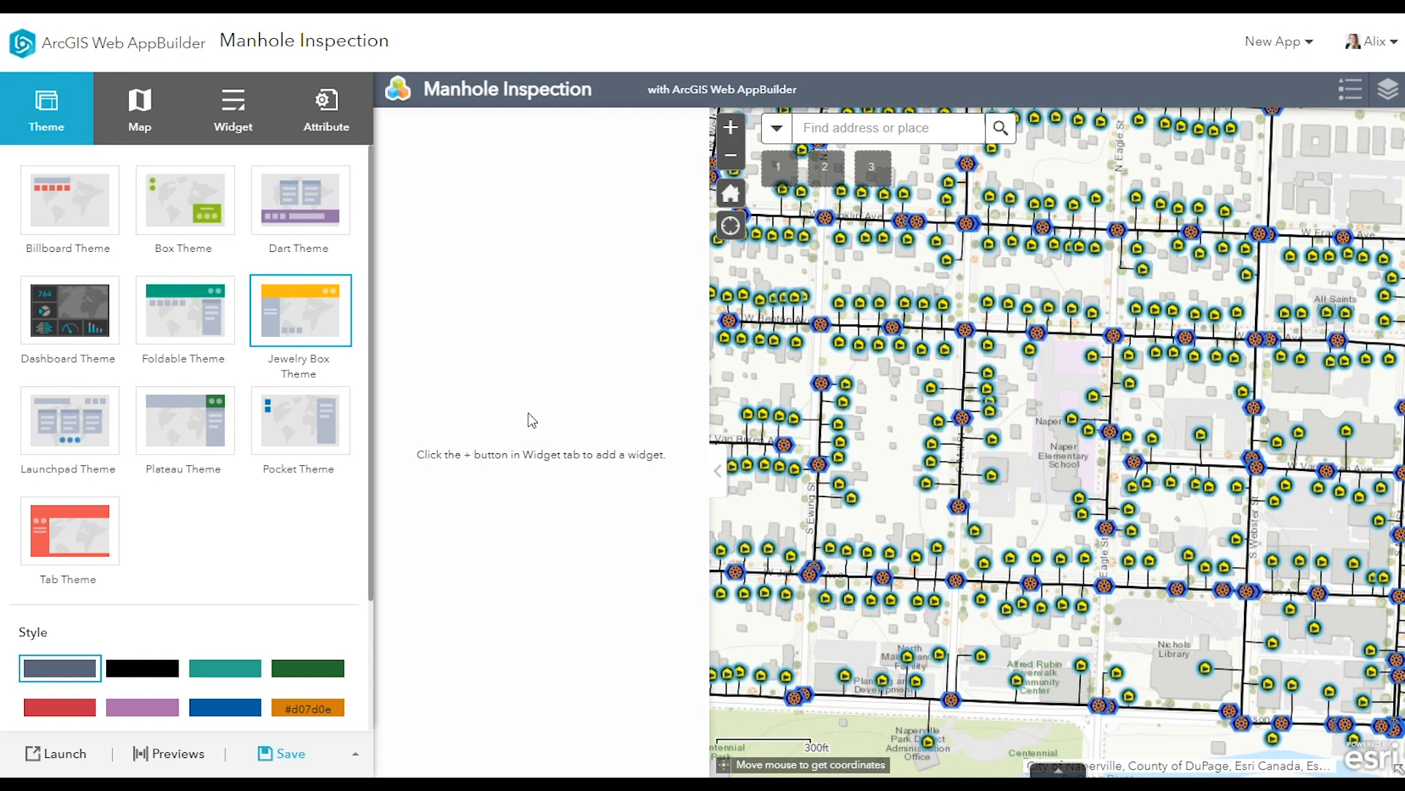
{"action": "left_click", "coordinate": [258, 117]}
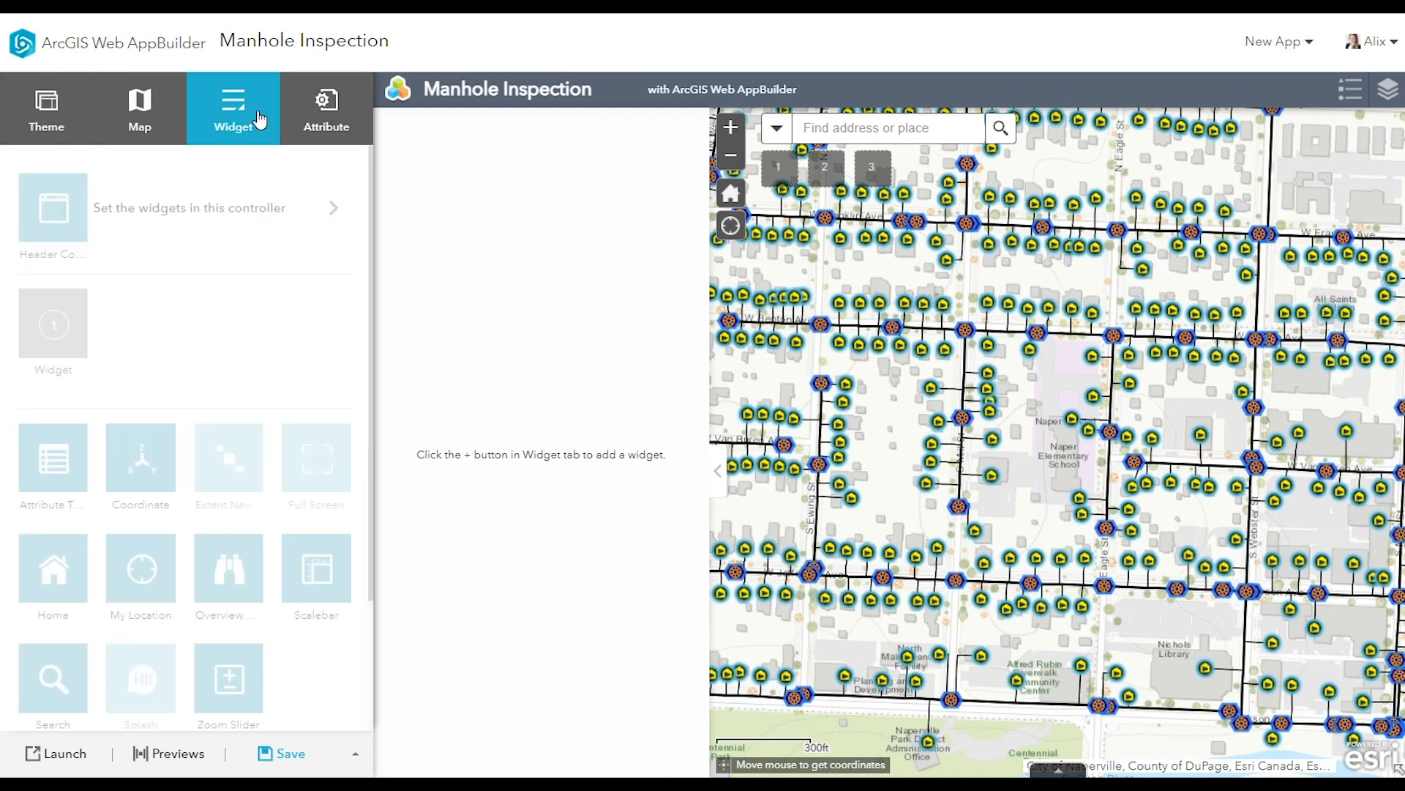
{"action": "left_click", "coordinate": [42, 334]}
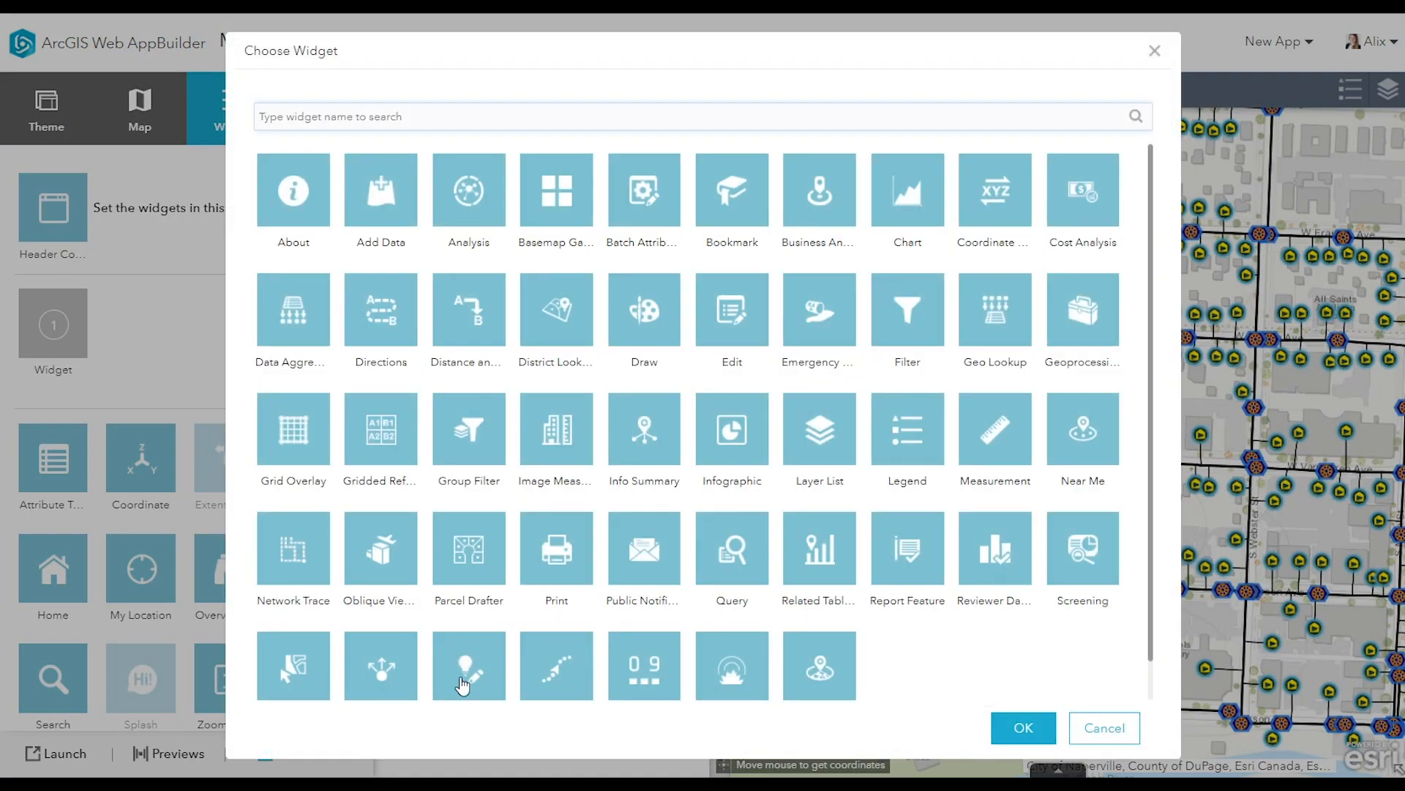
{"action": "scroll", "coordinate": [463, 686], "scroll_direction": "down", "scroll_amount": 1}
{"action": "left_click", "coordinate": [462, 643]}
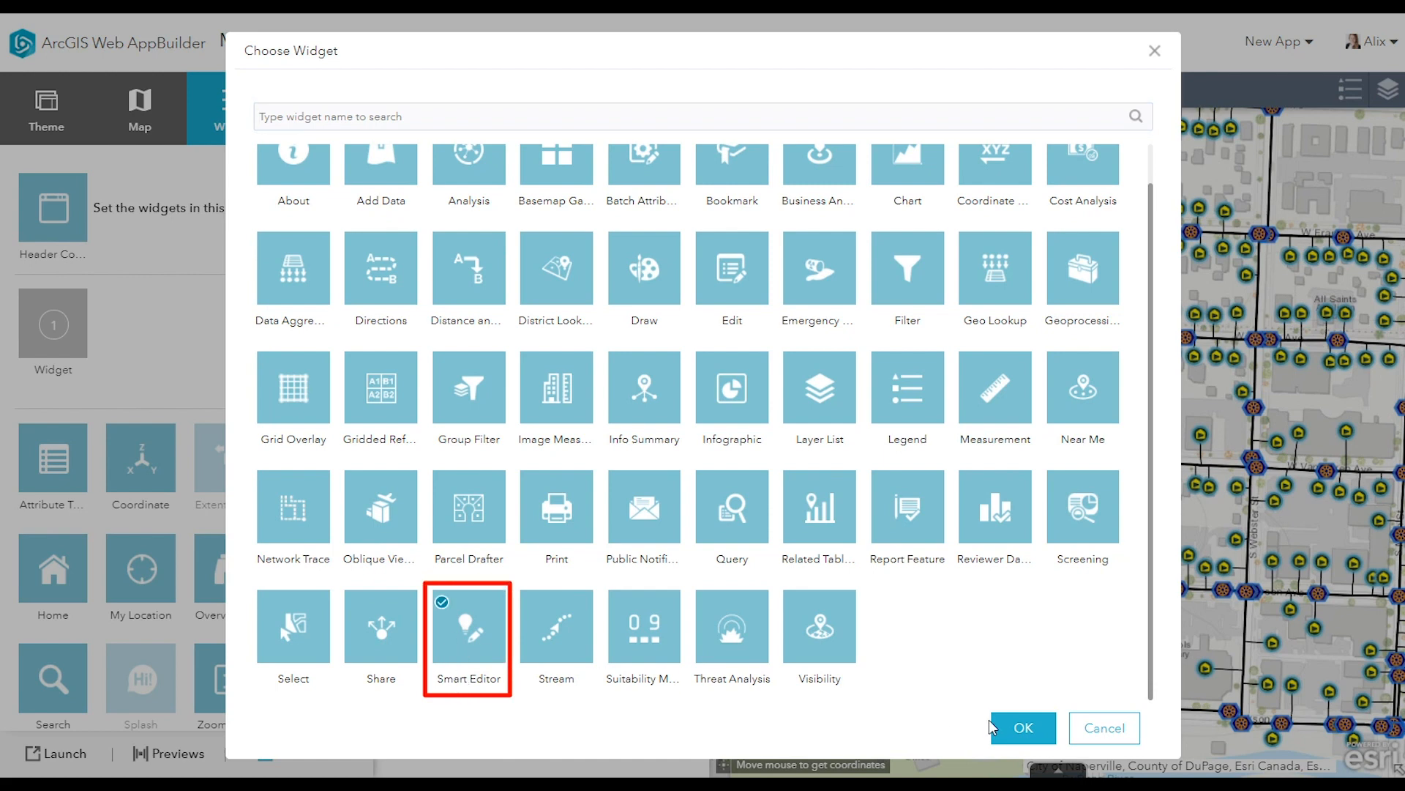
{"action": "left_click", "coordinate": [994, 727]}
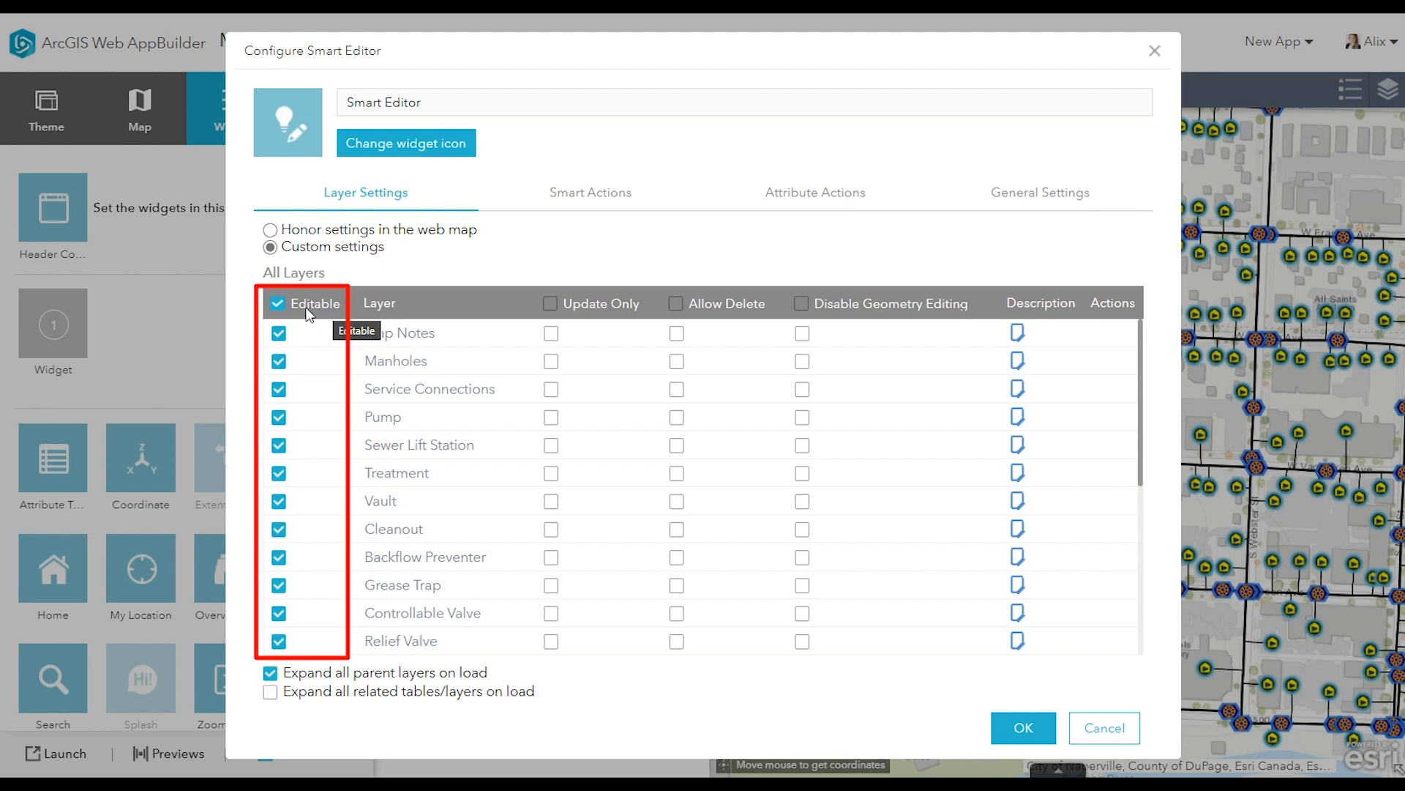
- Make Manholes the only editable layer, restricting it to Update Only with geometry editing disabled
{"action": "left_click", "coordinate": [278, 306]}
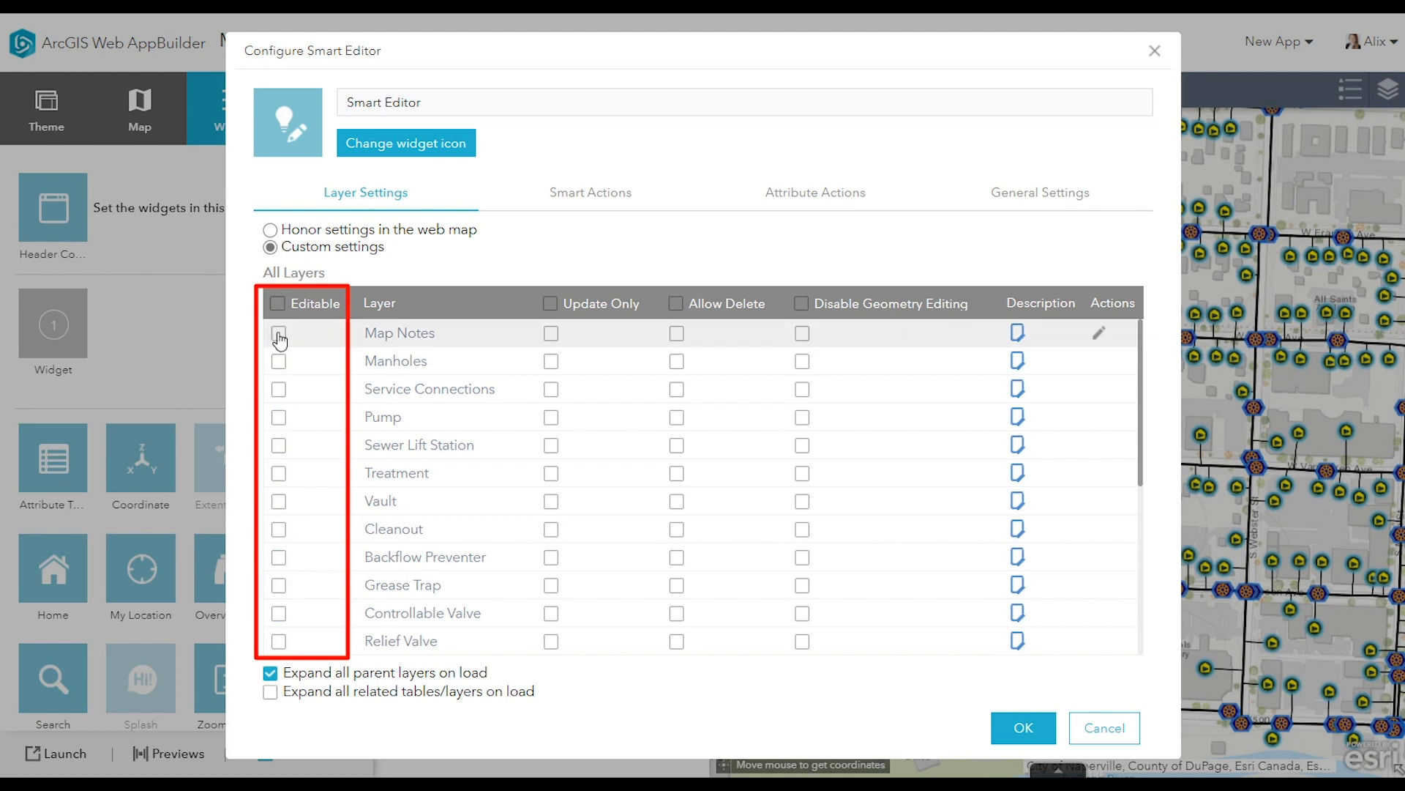
{"action": "left_click", "coordinate": [279, 362]}
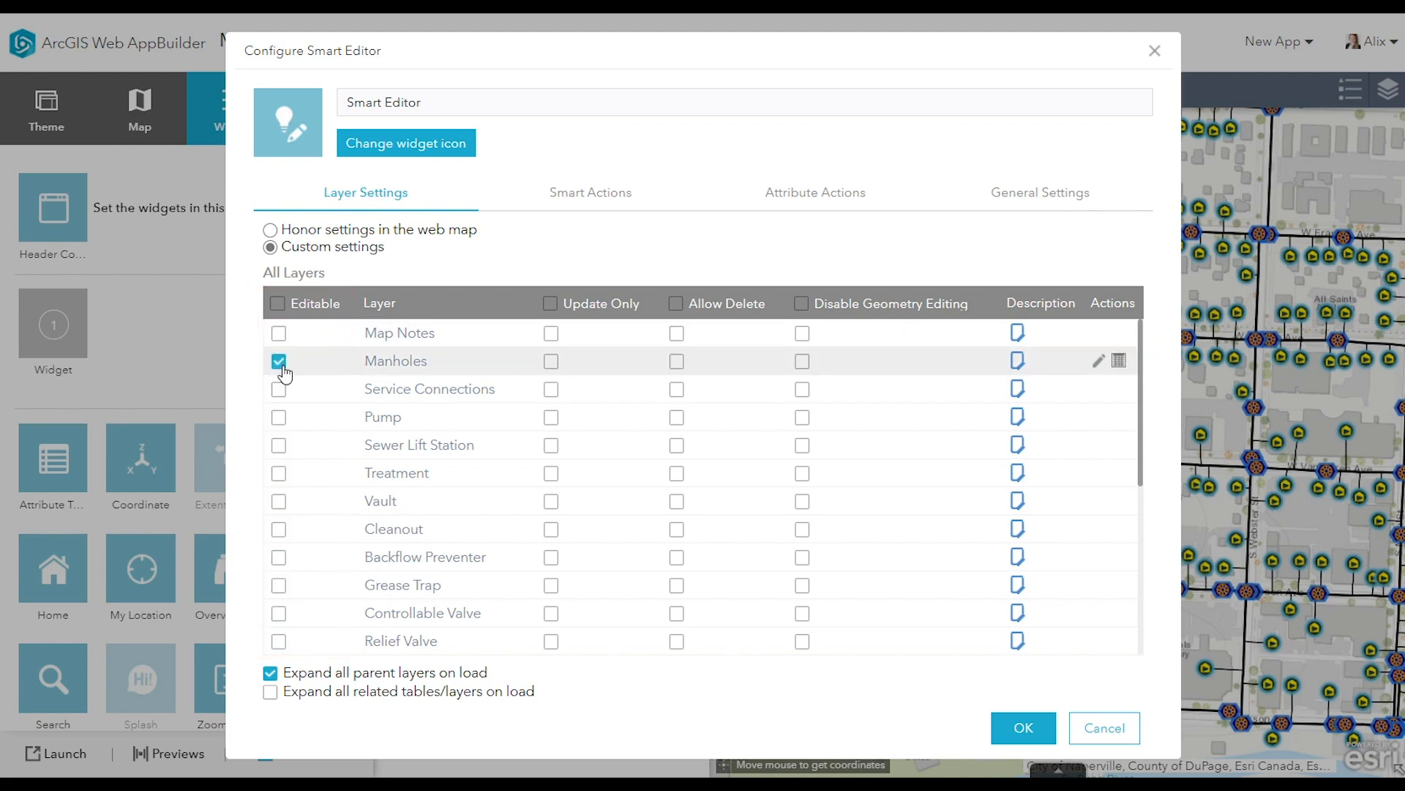
{"action": "left_click", "coordinate": [552, 363]}
{"action": "left_click", "coordinate": [803, 373]}
- Configure the Manholes layer's fields so that only Asset ID is displayed and no field is editable
{"action": "left_click", "coordinate": [1099, 360]}
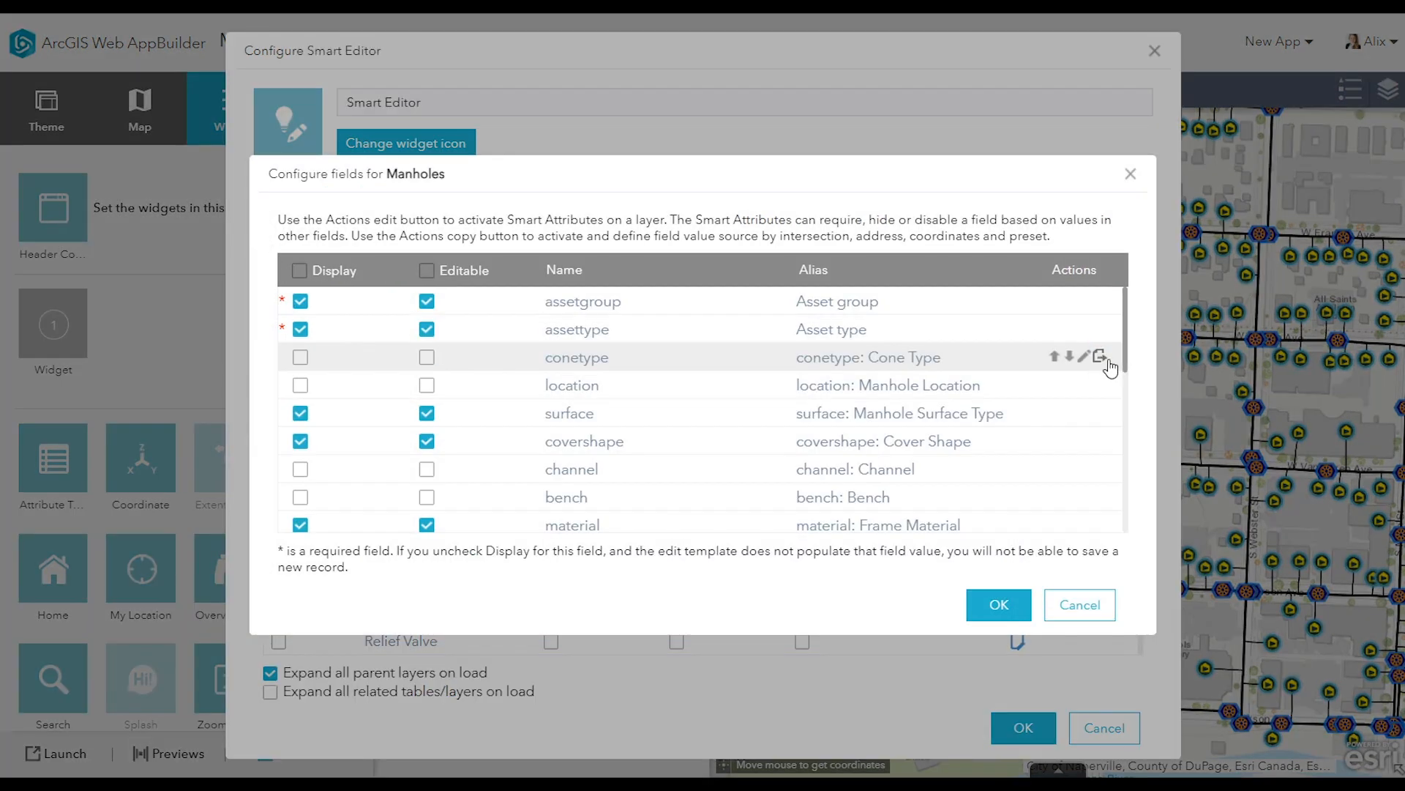
{"action": "left_click", "coordinate": [302, 273]}
{"action": "left_click", "coordinate": [301, 273]}
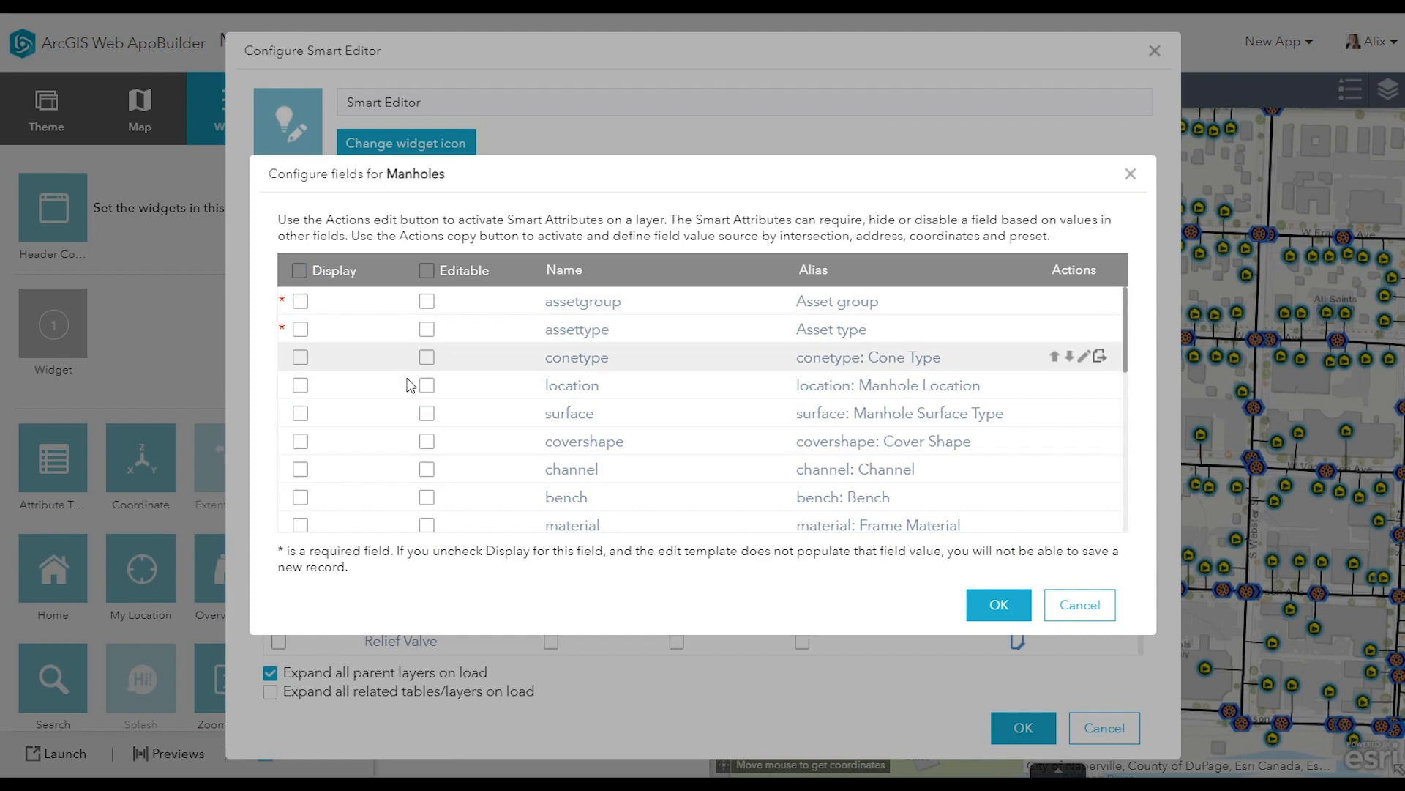
{"action": "scroll", "coordinate": [408, 399], "scroll_direction": "down", "scroll_amount": 1}
{"action": "scroll", "coordinate": [408, 403], "scroll_direction": "down", "scroll_amount": 4}
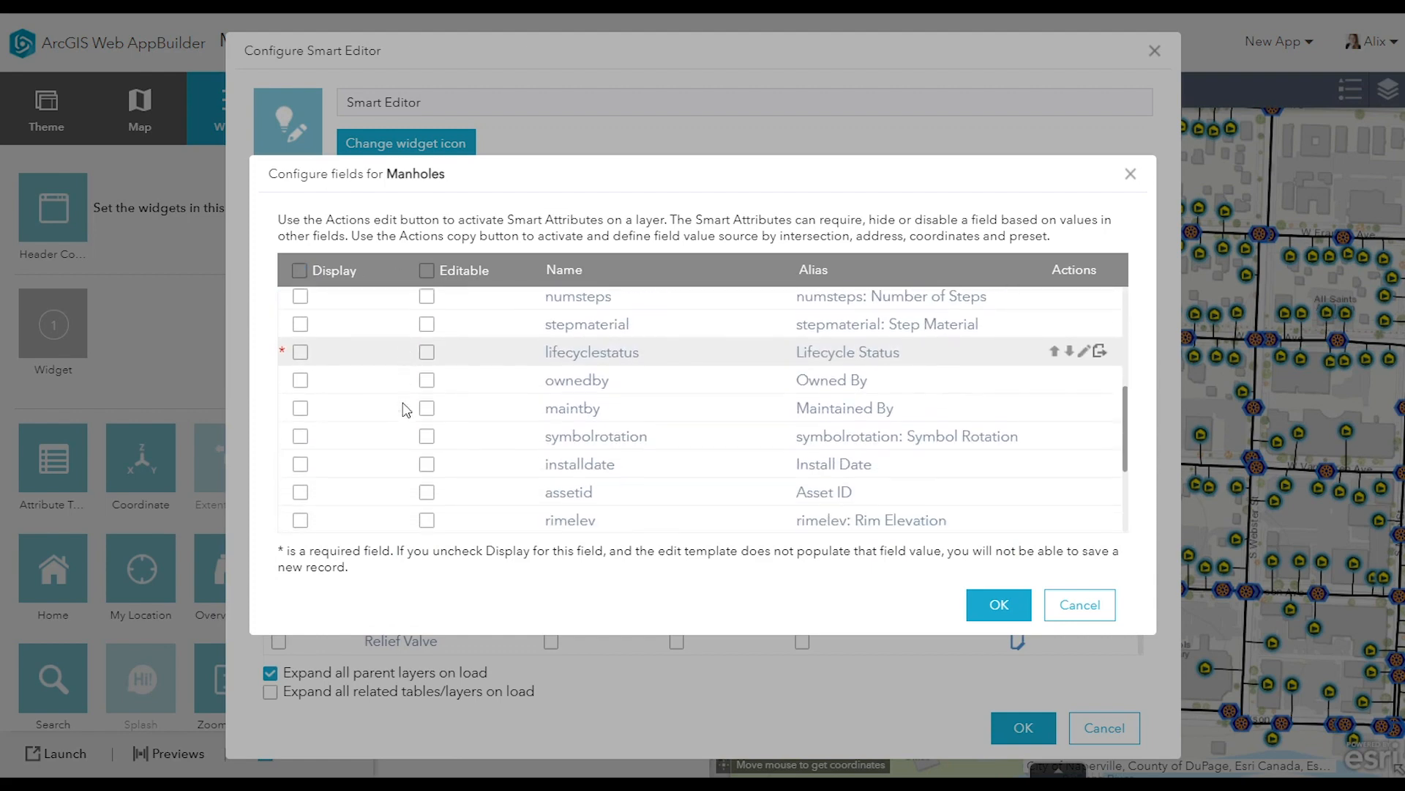
{"action": "left_click", "coordinate": [300, 446]}
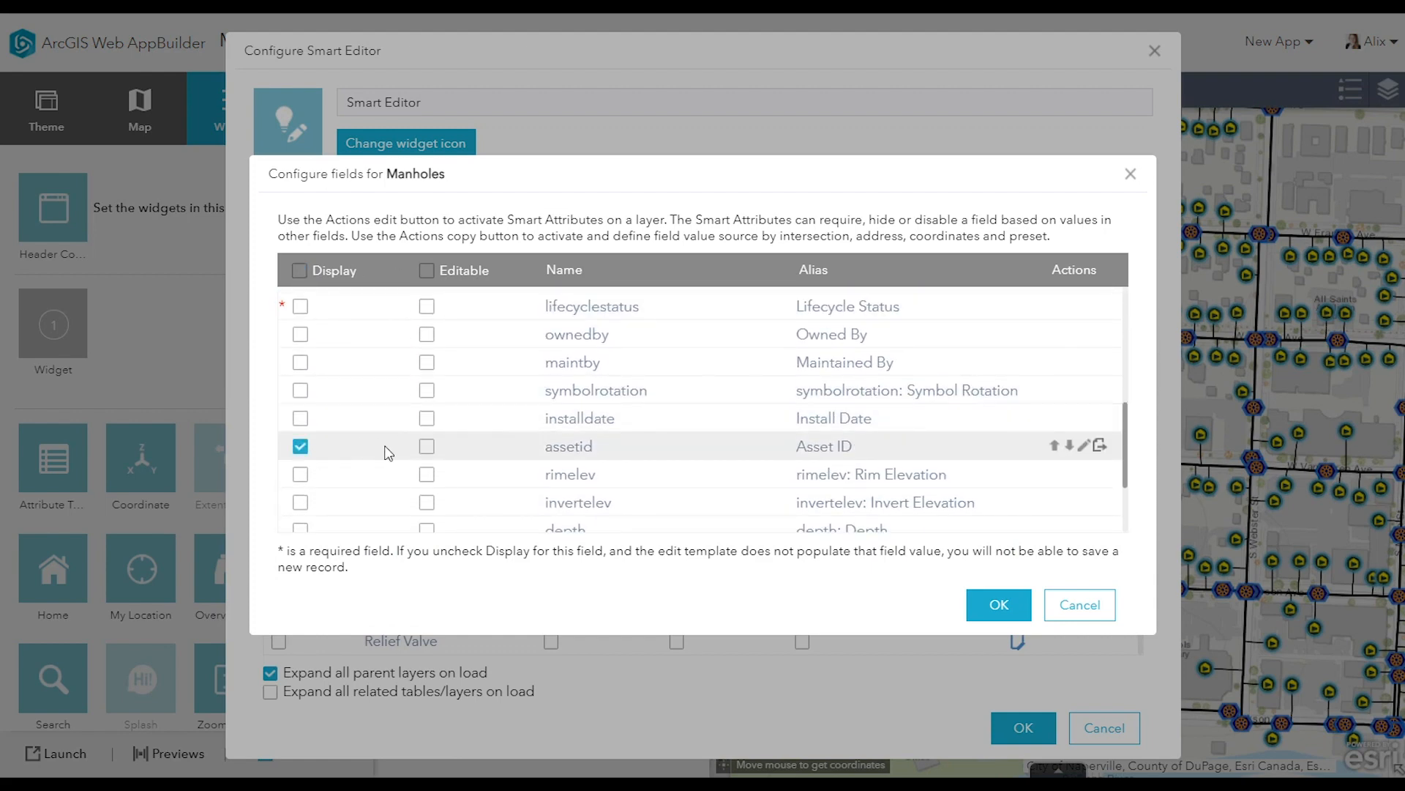
{"action": "left_click", "coordinate": [1009, 614]}
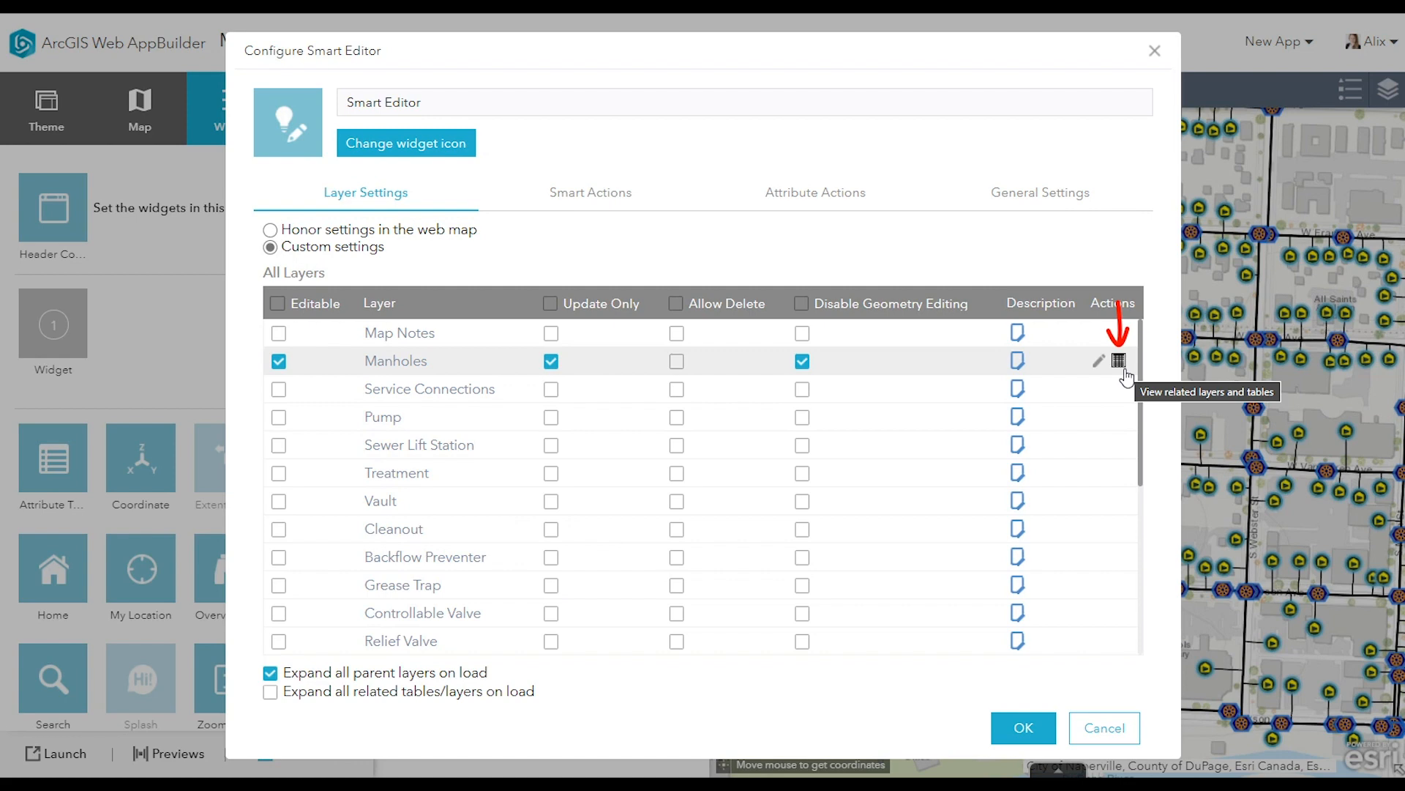
- Make the related Manhole Inspection table editable with its default field settings and enable expanding all related tables/layers on load
{"action": "left_click", "coordinate": [1119, 360]}
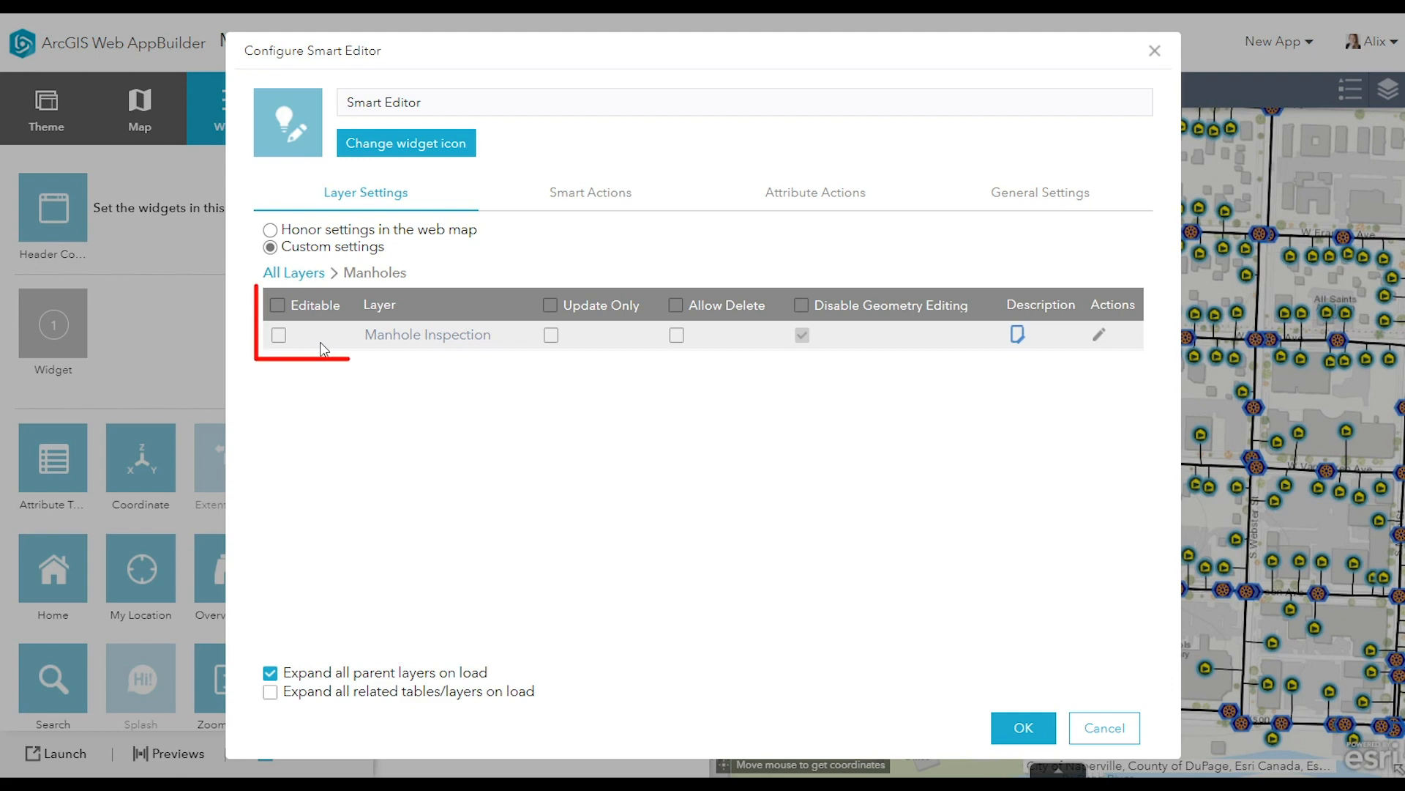
{"action": "left_click", "coordinate": [279, 336]}
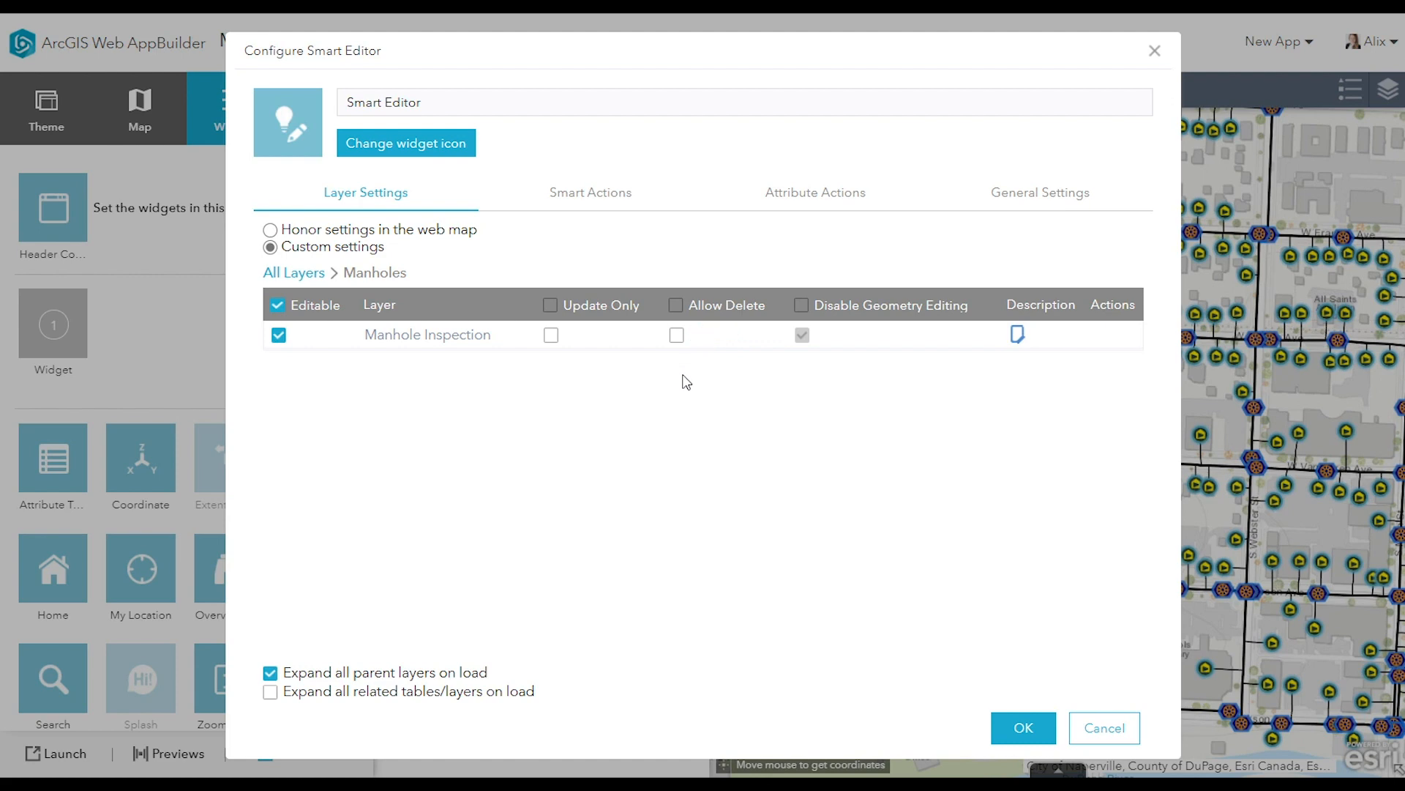
{"action": "left_click", "coordinate": [1098, 335]}
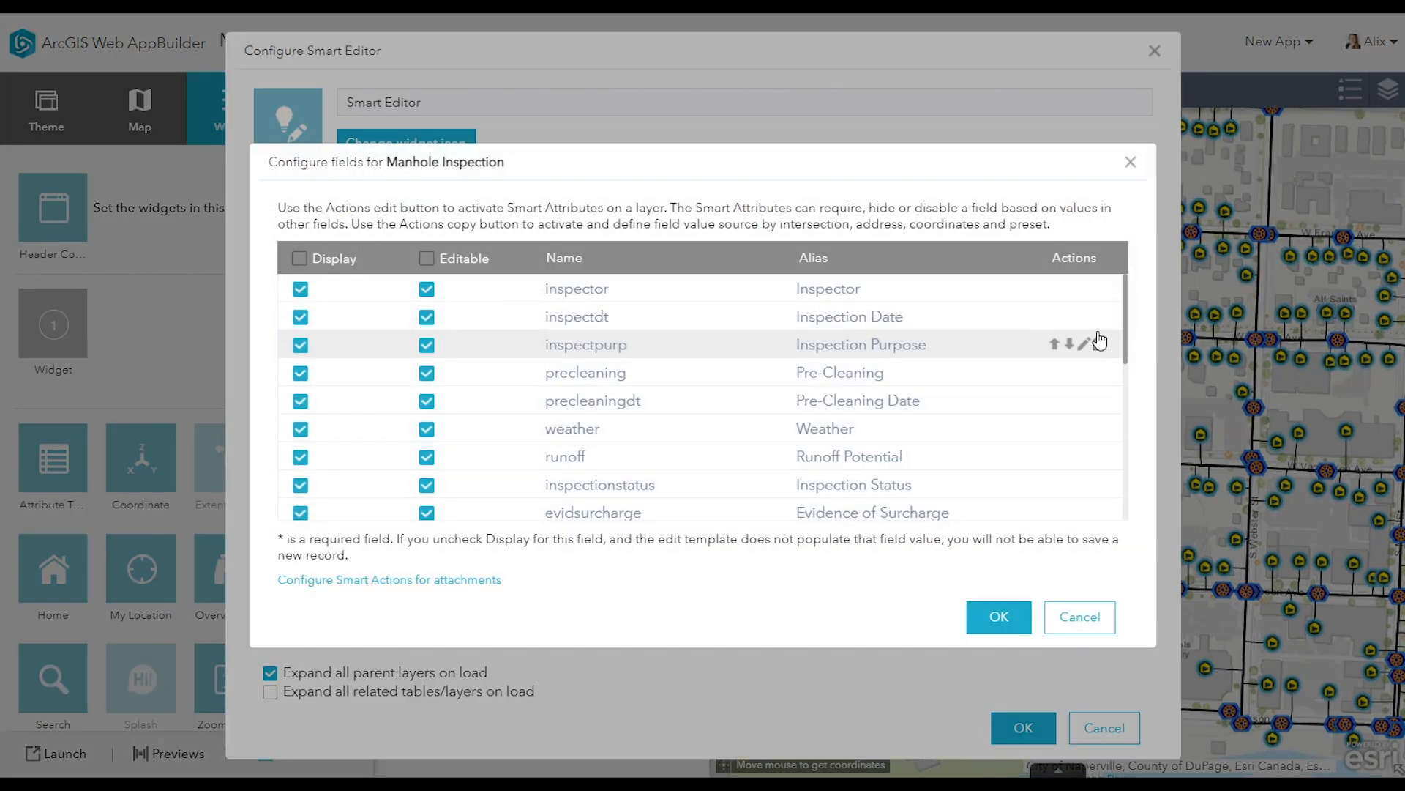
{"action": "left_click_drag", "start_coordinate": [1132, 306], "coordinate": [1131, 485]}
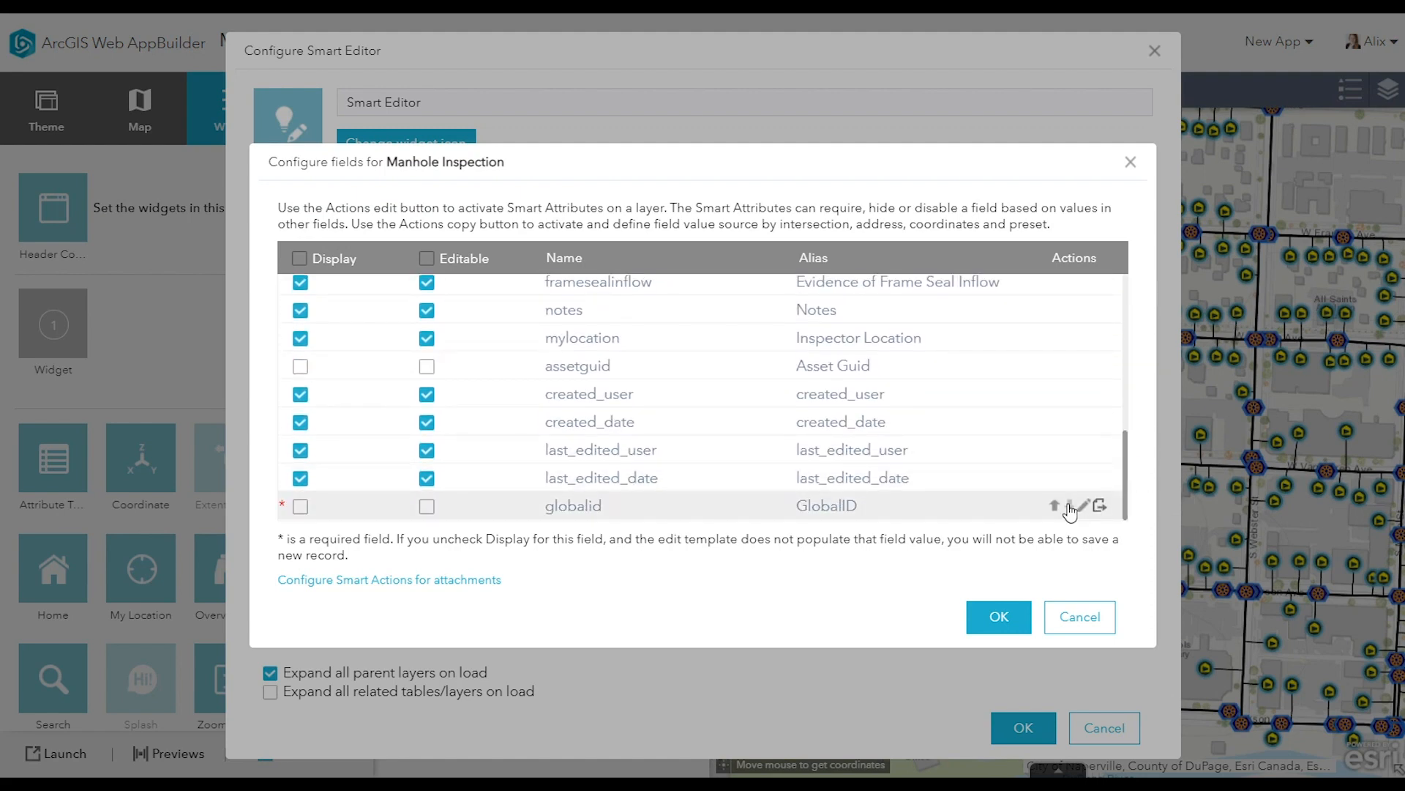
{"action": "left_click", "coordinate": [1003, 609]}
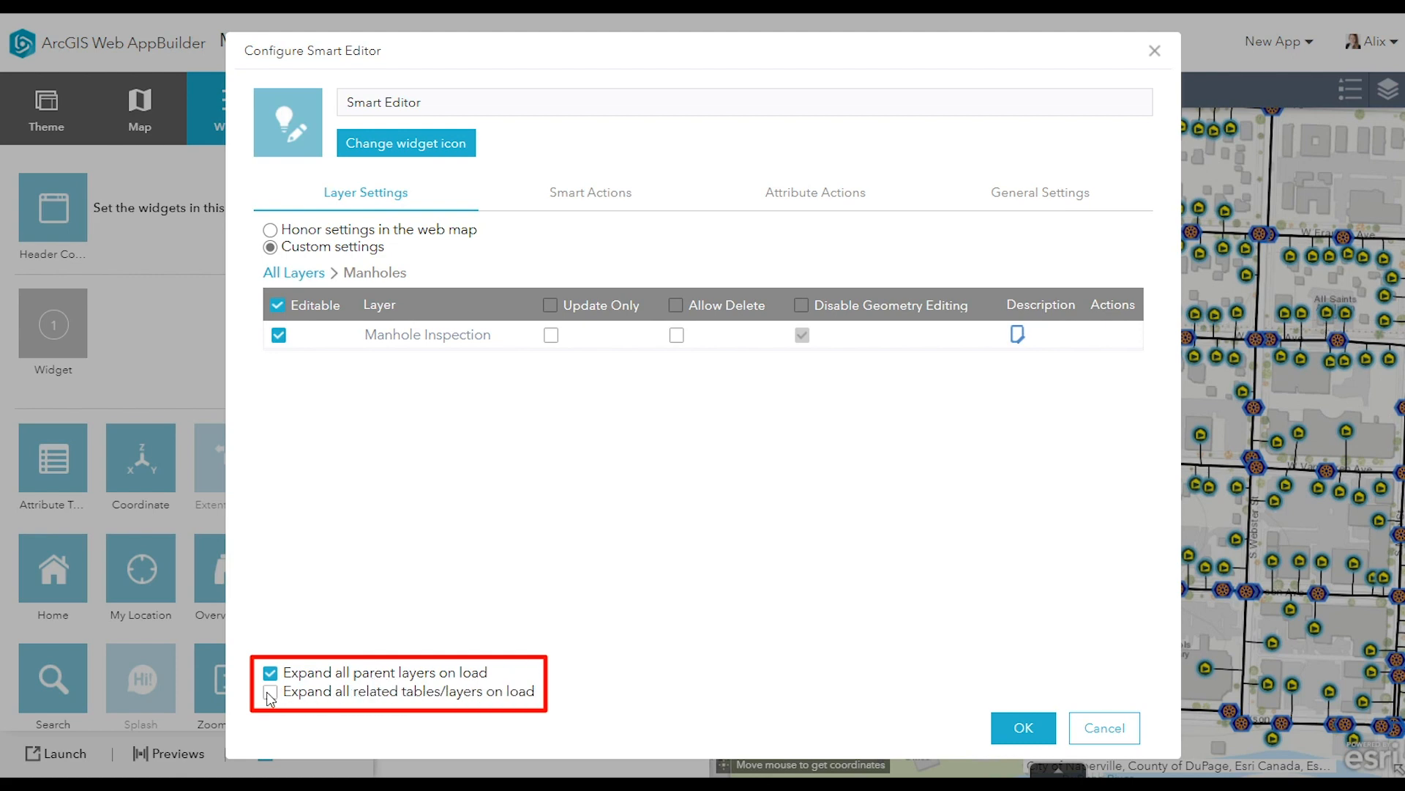
{"action": "left_click", "coordinate": [311, 696]}
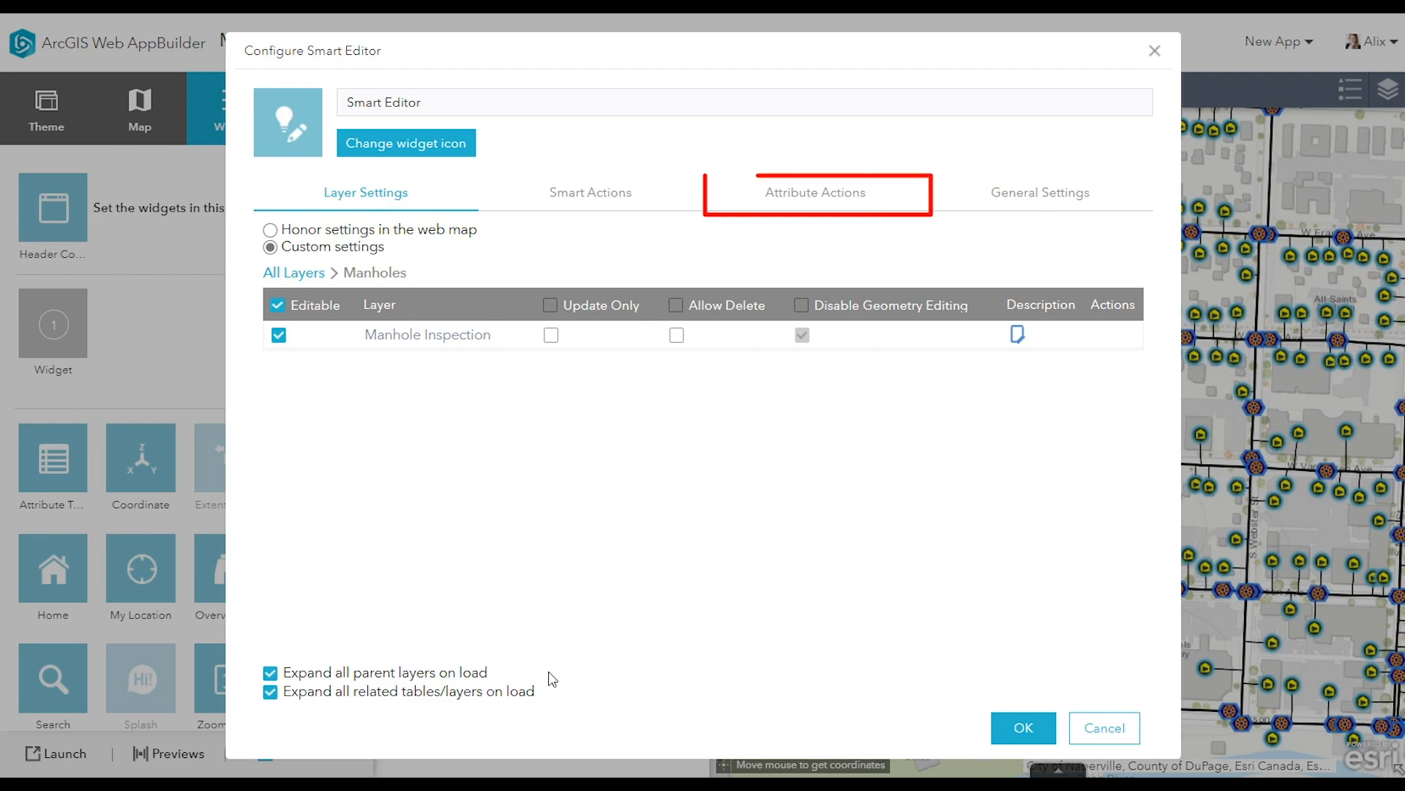
- Add a String attribute preset named Inspector Name for the Manhole Inspection table's Inspector field, with a blank preset value
{"action": "left_click", "coordinate": [820, 208]}
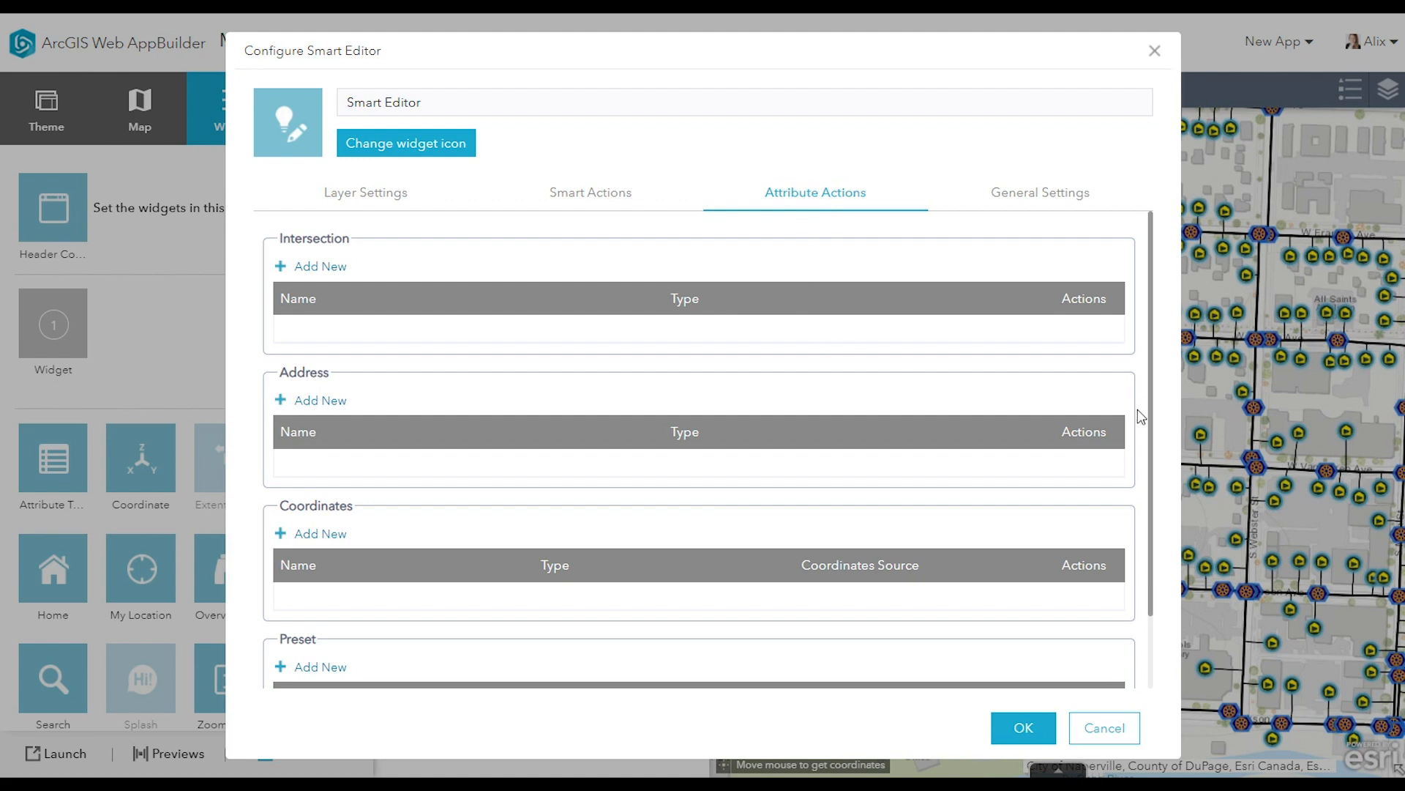
{"action": "left_click_drag", "start_coordinate": [1149, 420], "coordinate": [1145, 532]}
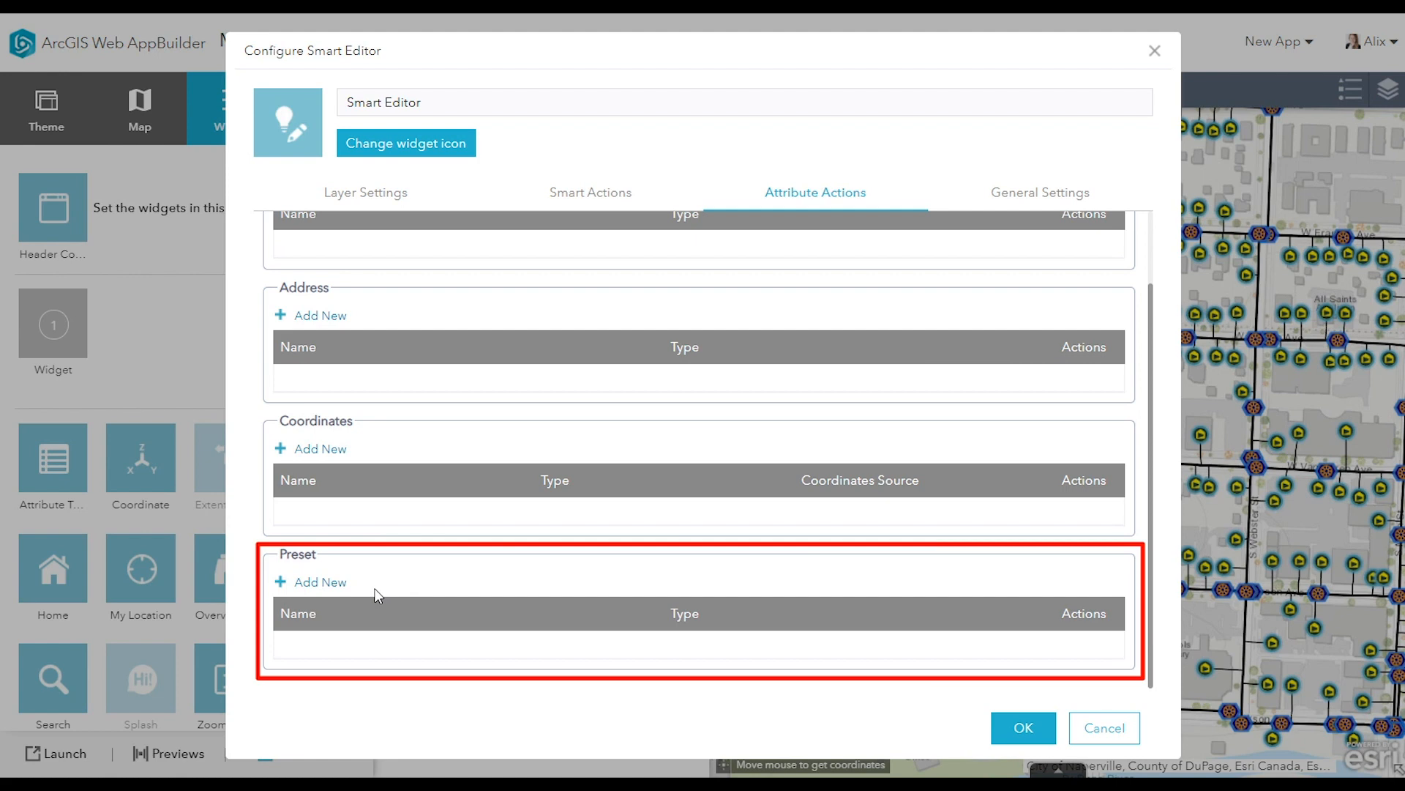
{"action": "left_click", "coordinate": [331, 582]}
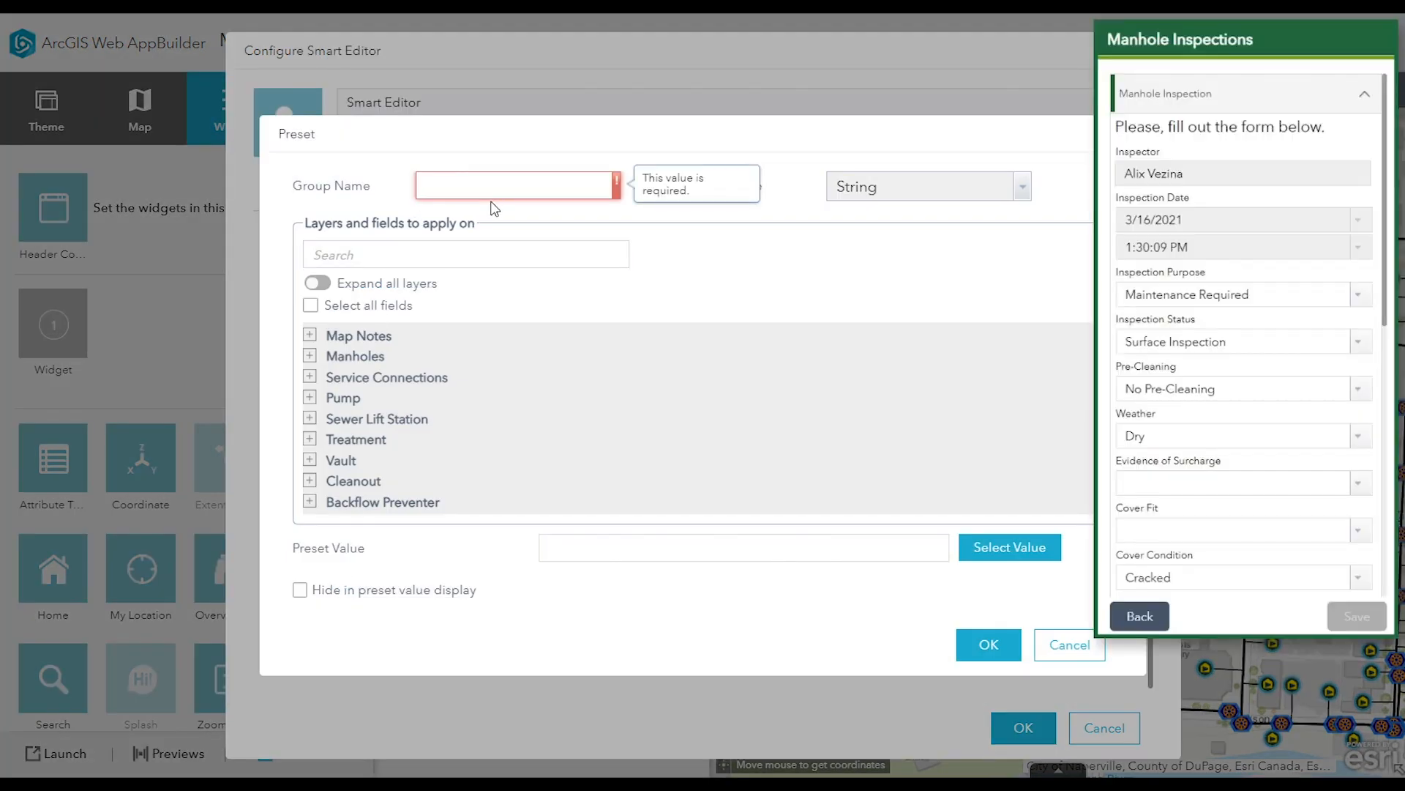
{"action": "type", "text": "Inspector Name"}
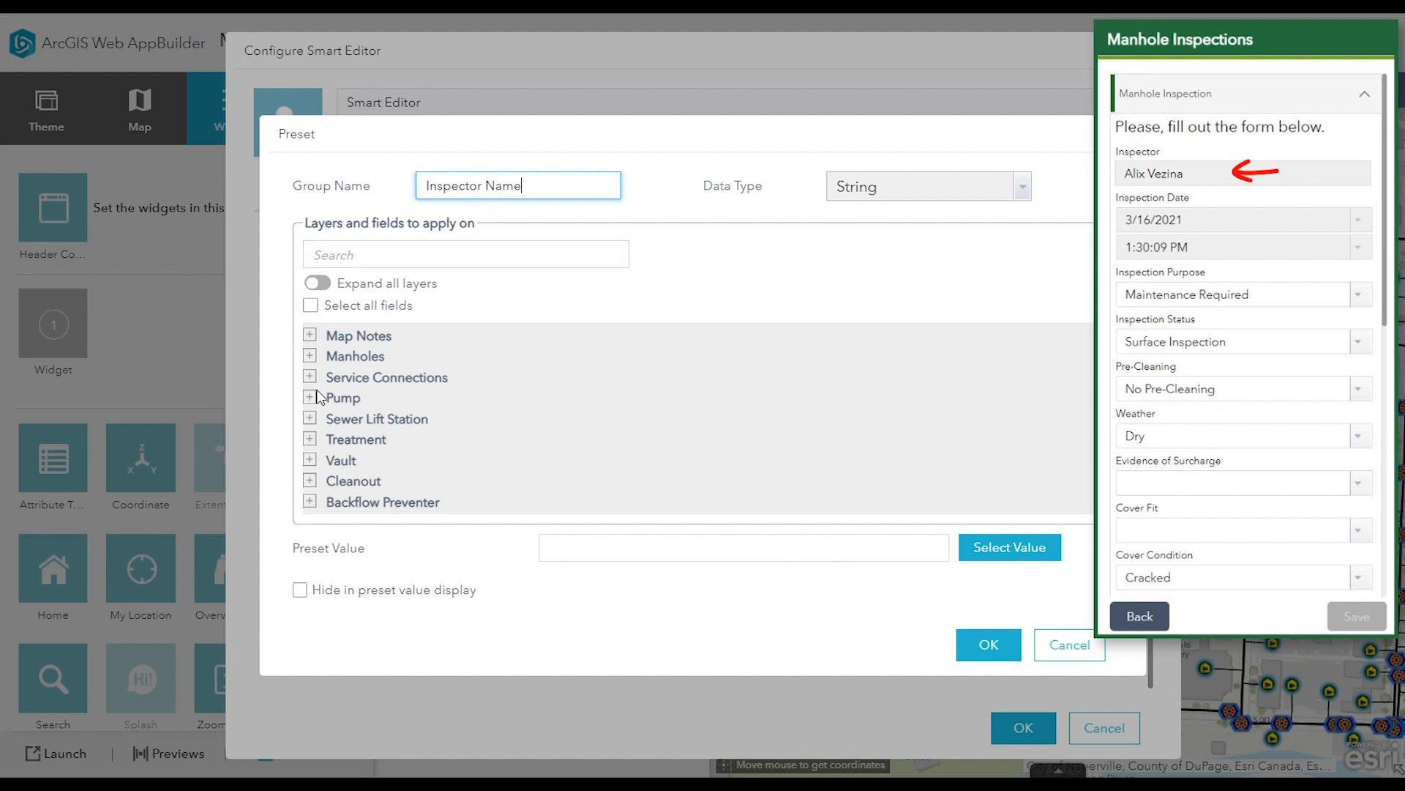
{"action": "scroll", "coordinate": [308, 468], "scroll_direction": "down", "scroll_amount": 3}
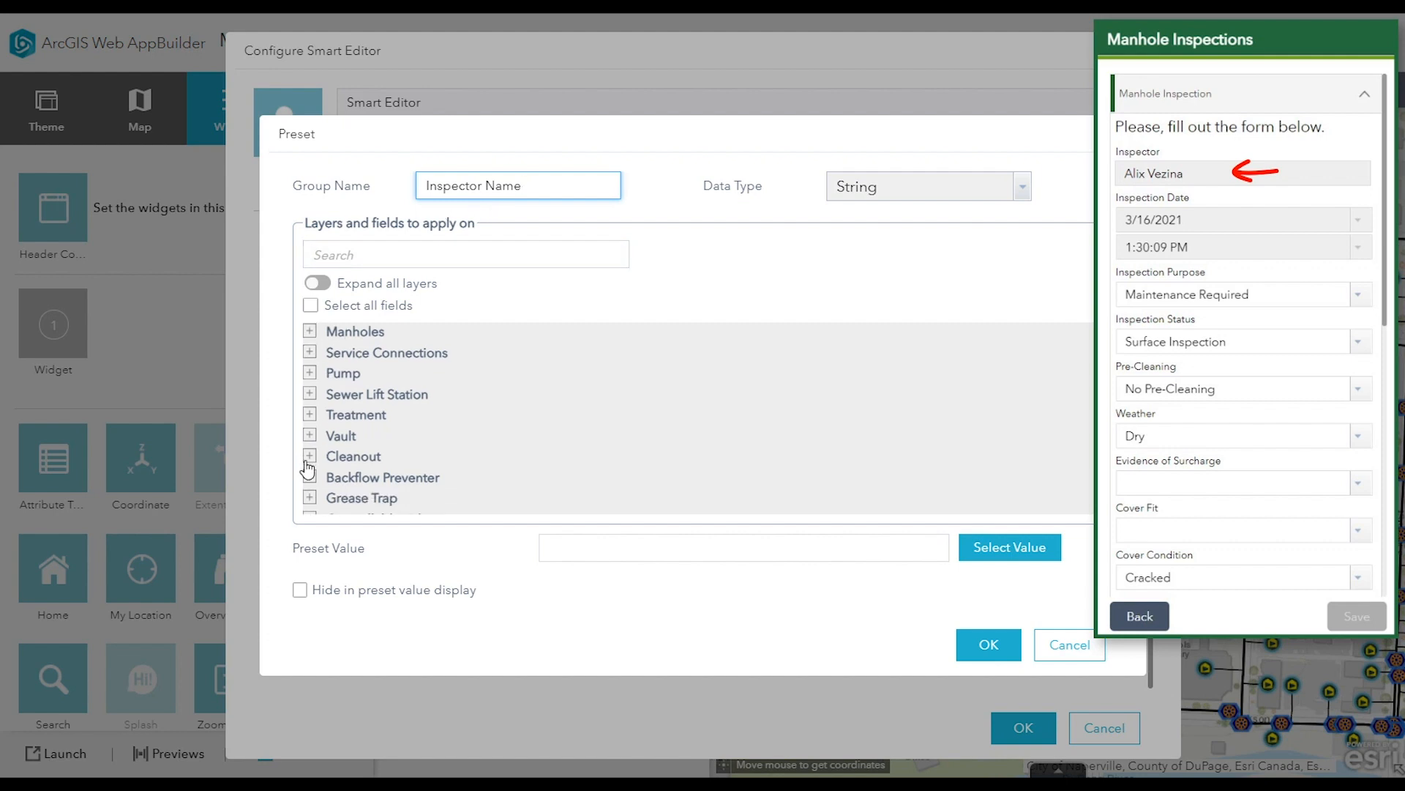
{"action": "scroll", "coordinate": [340, 501], "scroll_direction": "down", "scroll_amount": 3}
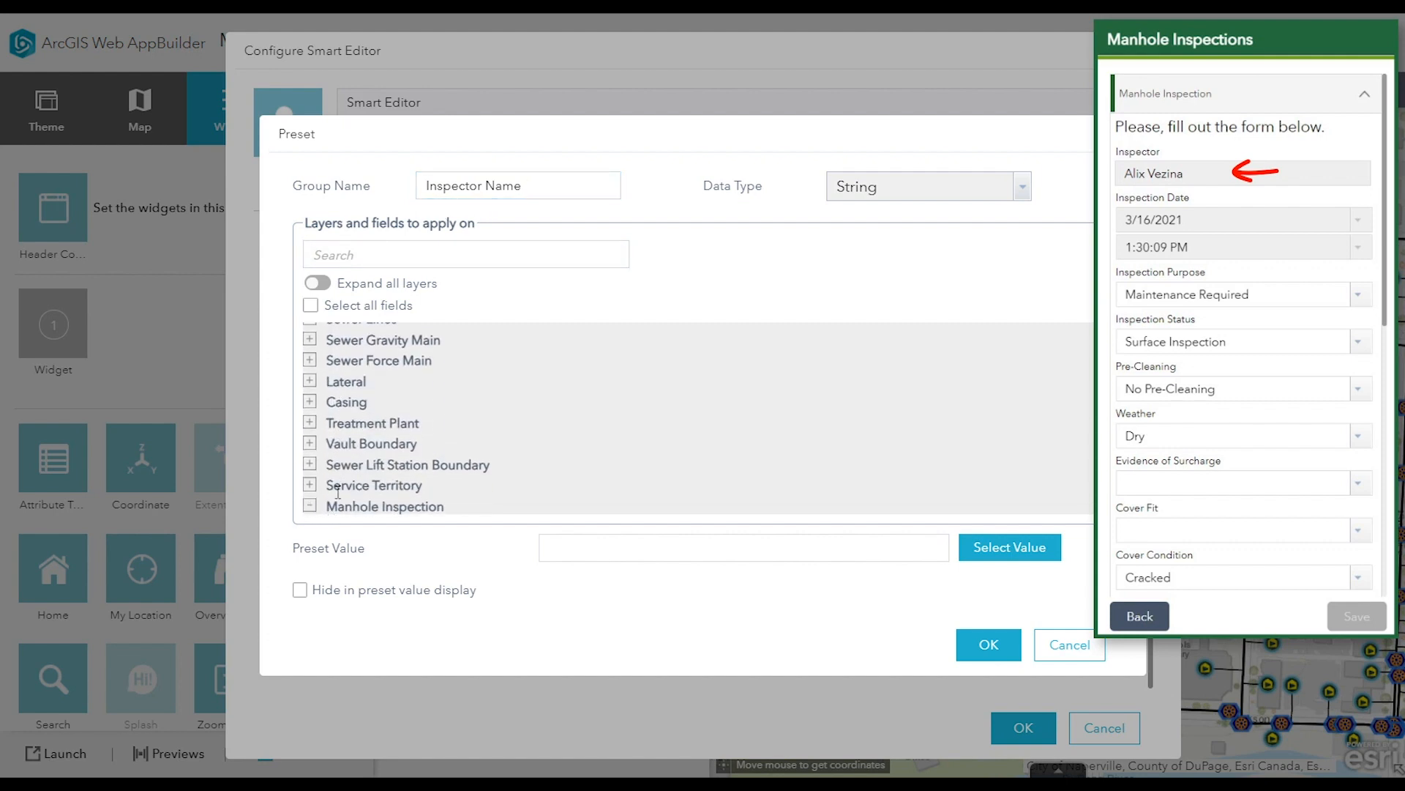
{"action": "left_click", "coordinate": [310, 506]}
{"action": "left_click", "coordinate": [348, 405]}
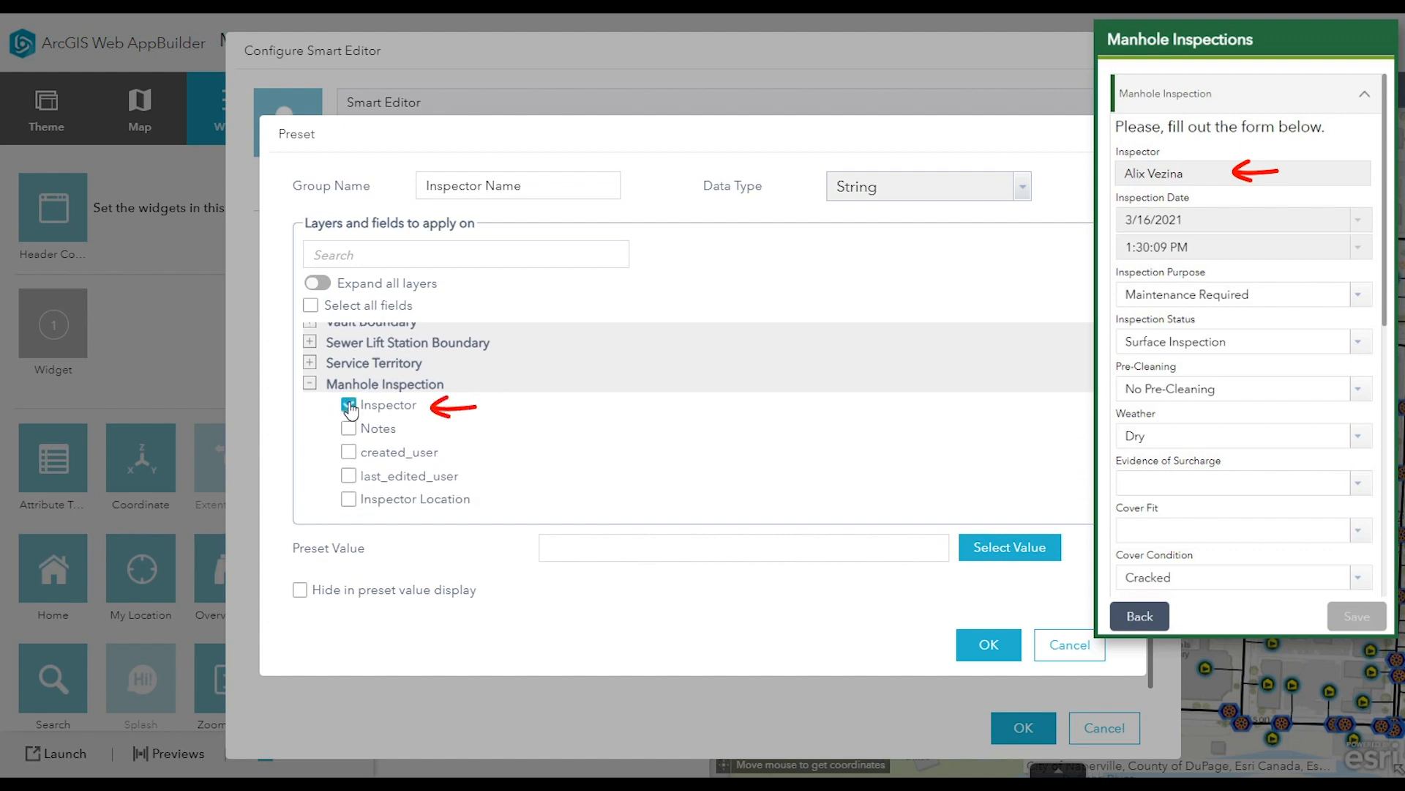
{"action": "left_click", "coordinate": [577, 550]}
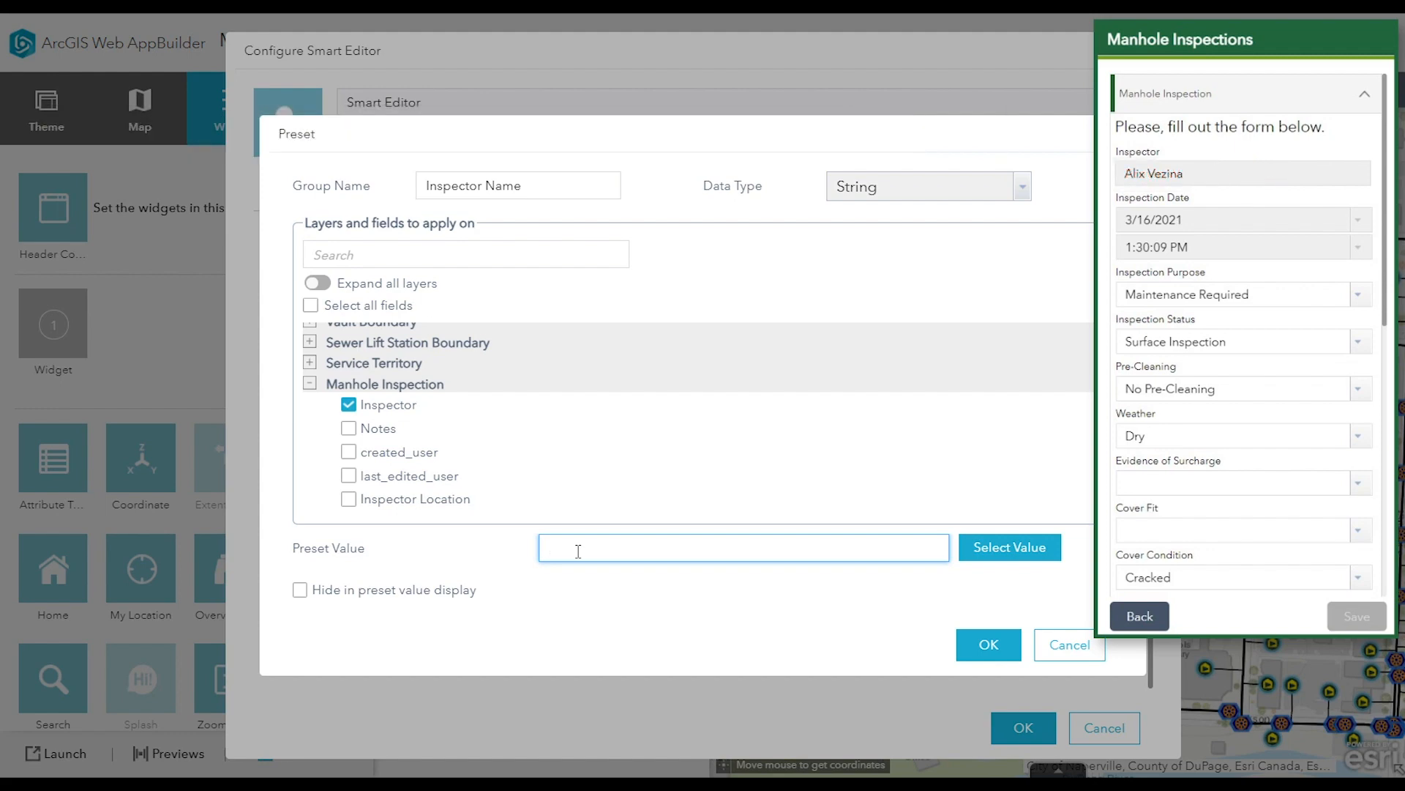
{"action": "left_click", "coordinate": [977, 642]}
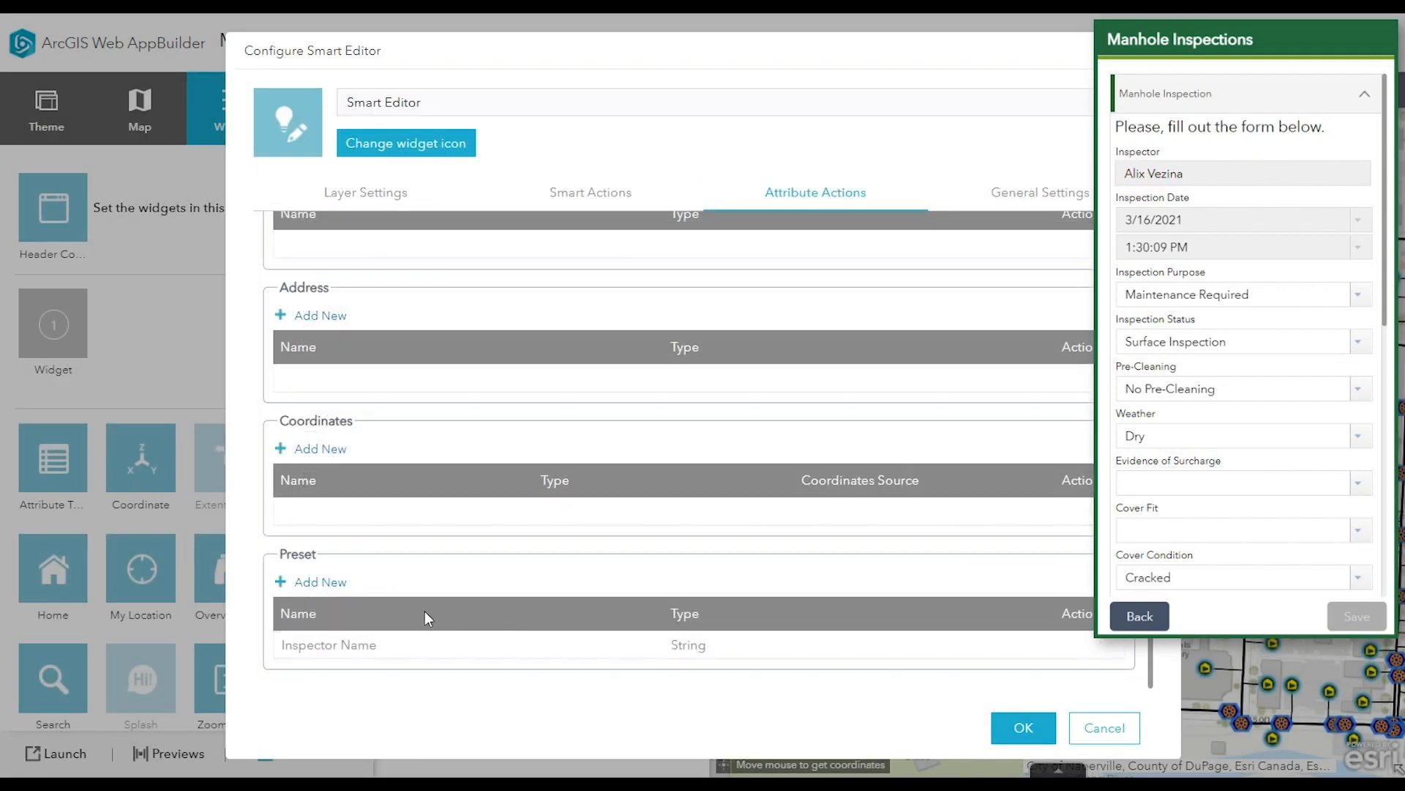
- Create a second preset of data type Date named Inspection Date, applied to the Manhole Inspection table's Inspection Date field
{"action": "left_click", "coordinate": [324, 582]}
{"action": "left_click", "coordinate": [888, 193]}
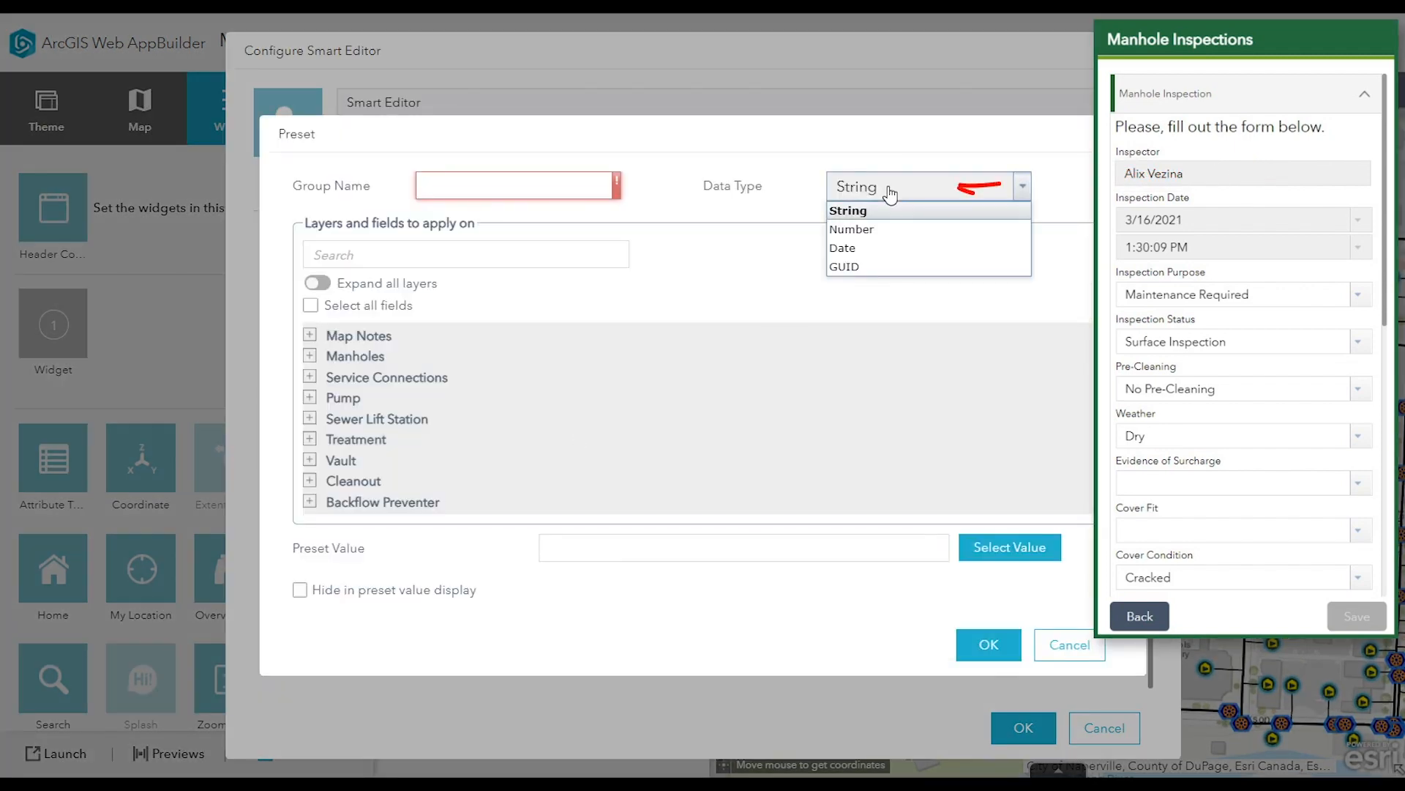
{"action": "left_click", "coordinate": [875, 248]}
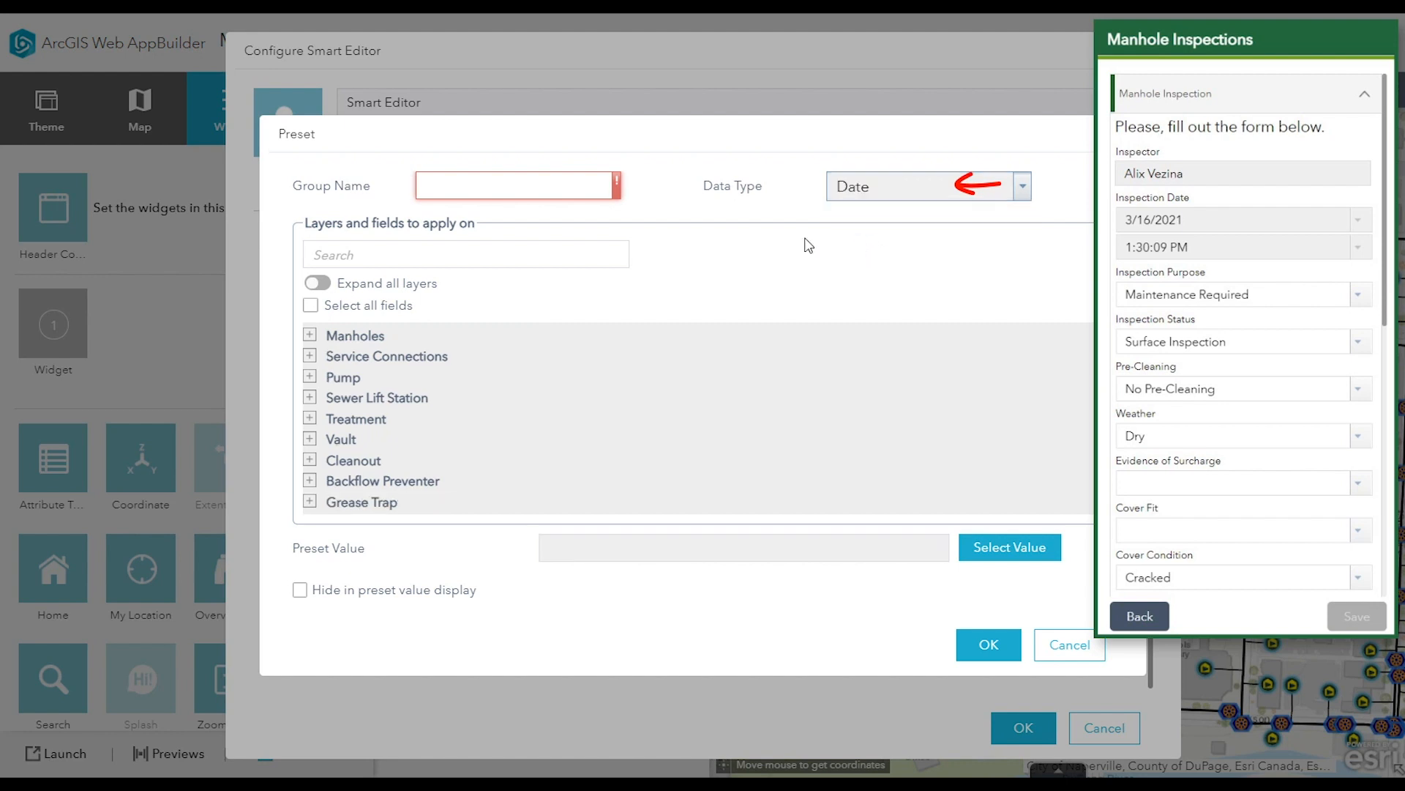
{"action": "left_click", "coordinate": [548, 185]}
{"action": "type", "text": "Inspection Date"}
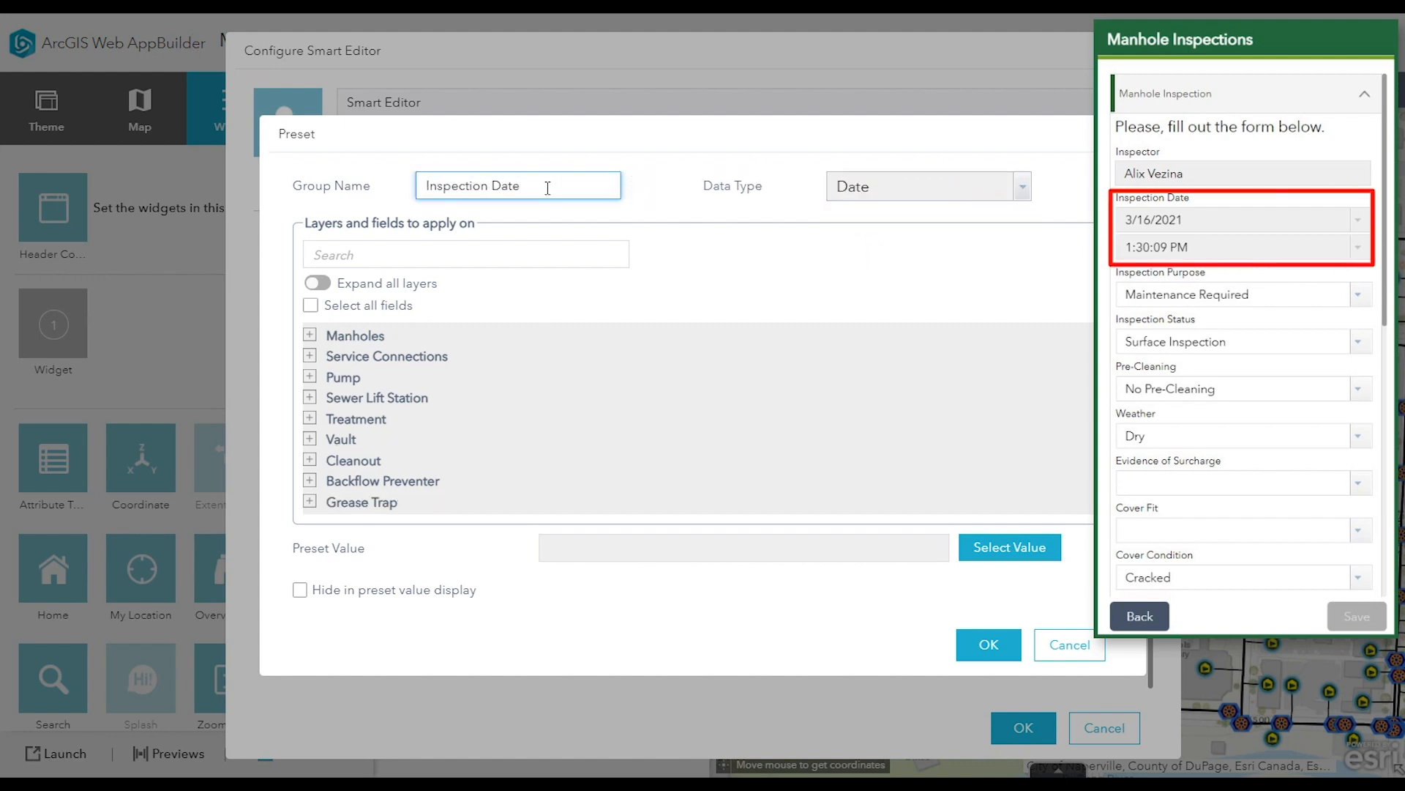
{"action": "scroll", "coordinate": [338, 337], "scroll_direction": "down", "scroll_amount": 5}
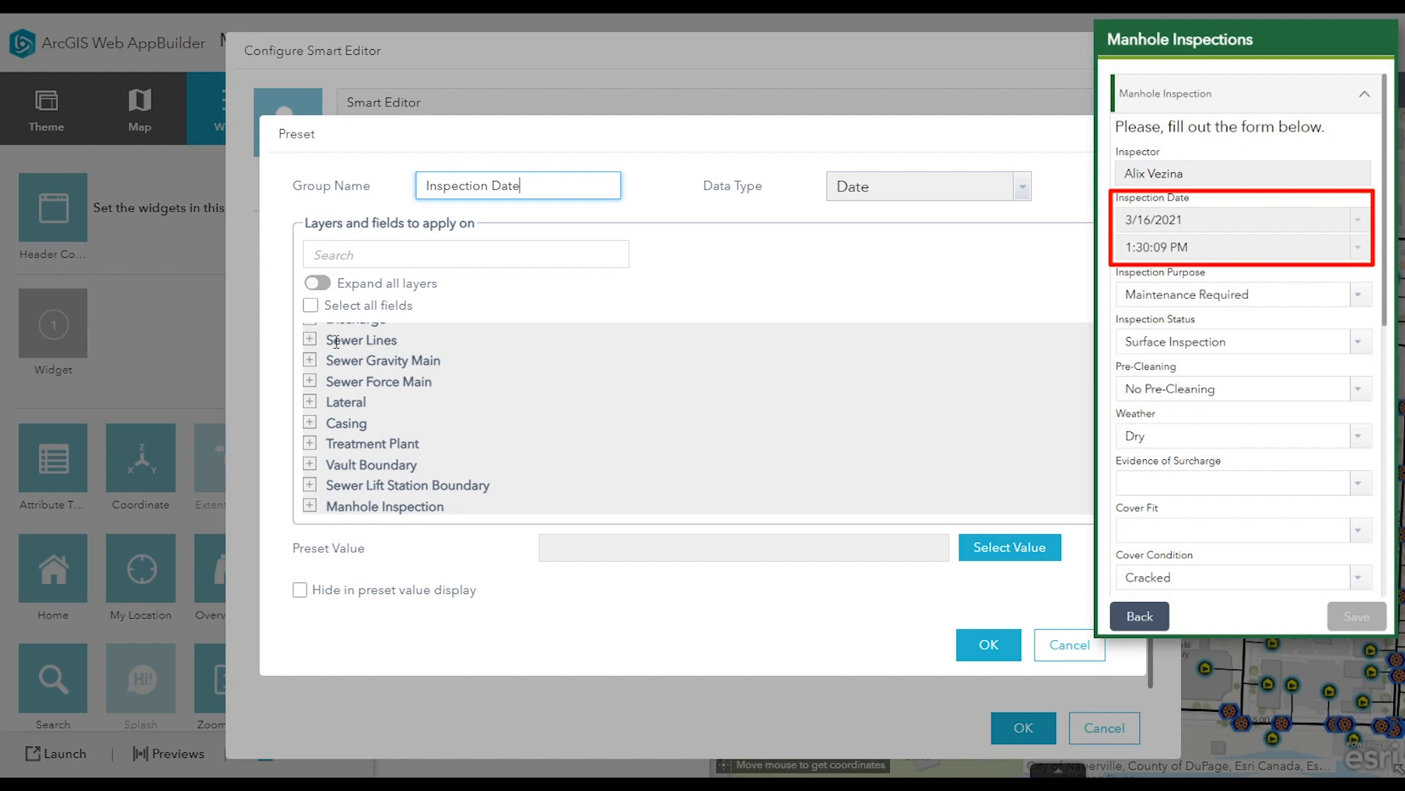
{"action": "left_click", "coordinate": [310, 507]}
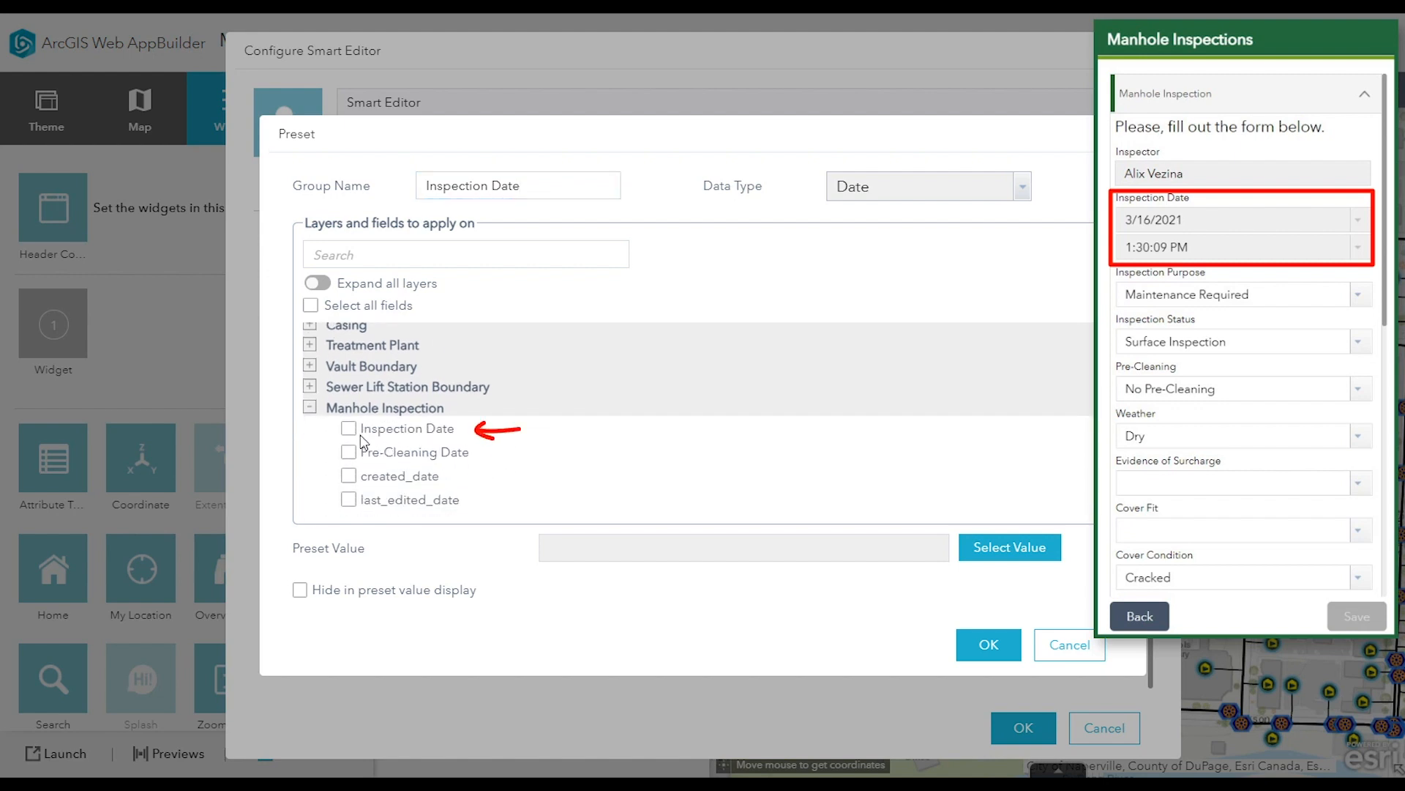
{"action": "left_click", "coordinate": [350, 429]}
- Set the Inspection Date preset's value to the Current date type and save the preset
{"action": "left_click", "coordinate": [973, 547]}
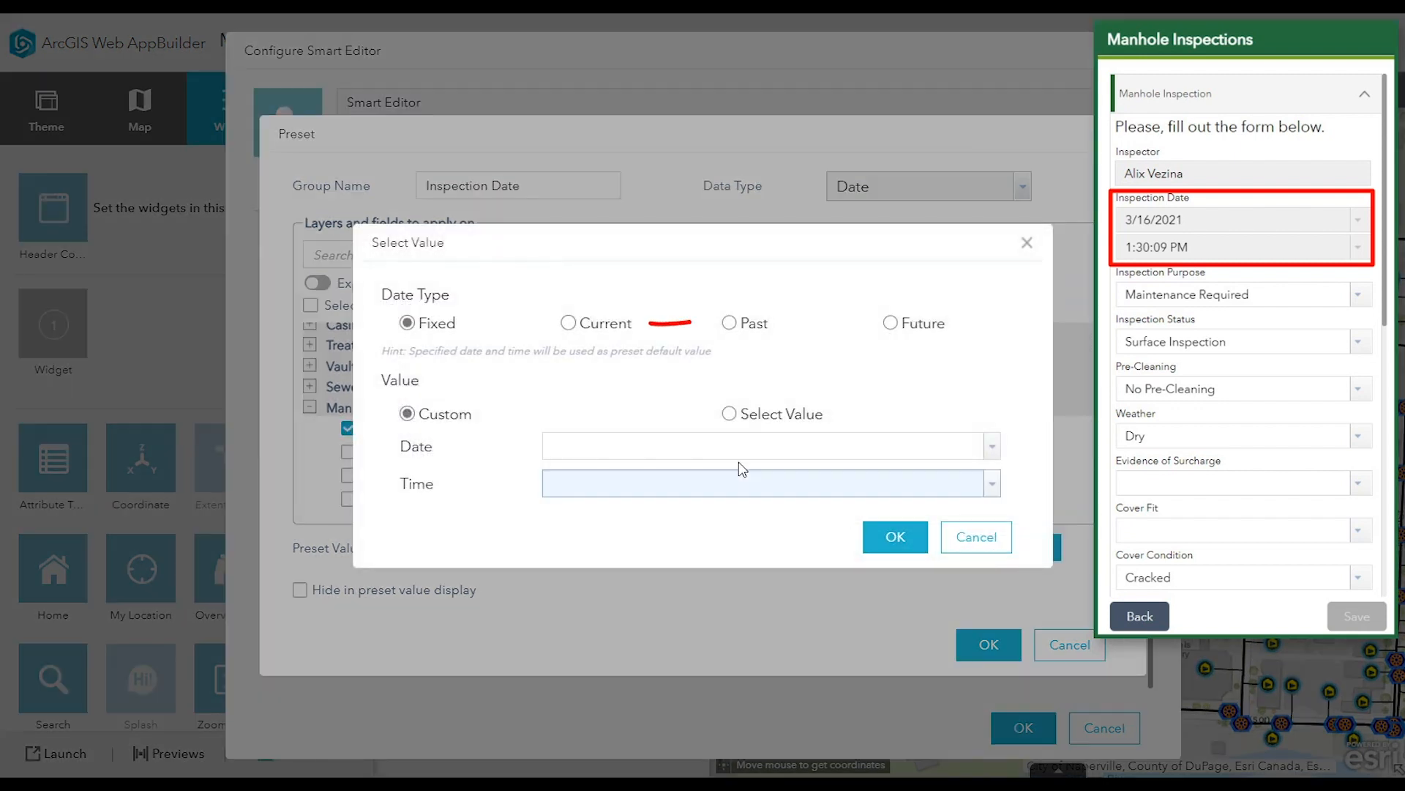
{"action": "left_click", "coordinate": [568, 323]}
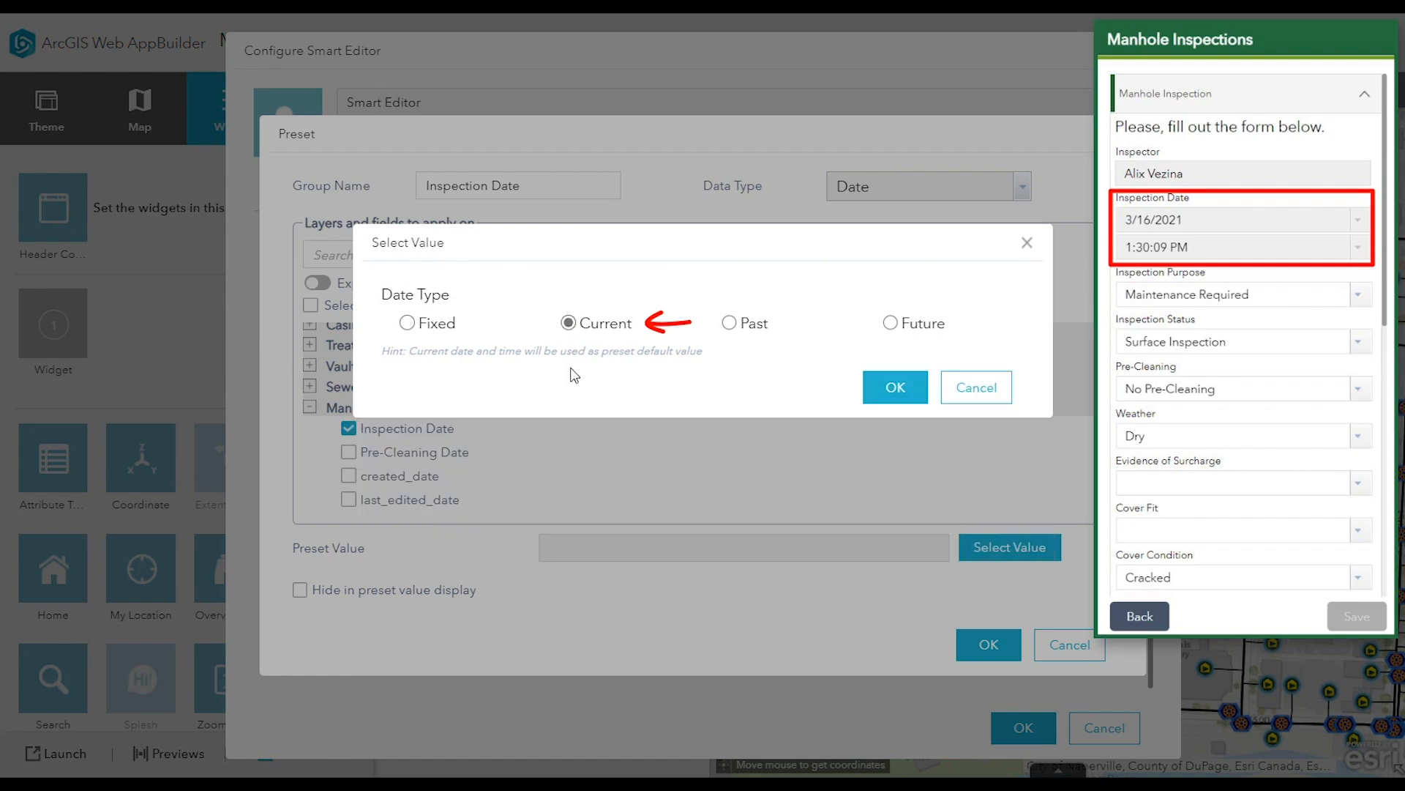
{"action": "left_click", "coordinate": [894, 401]}
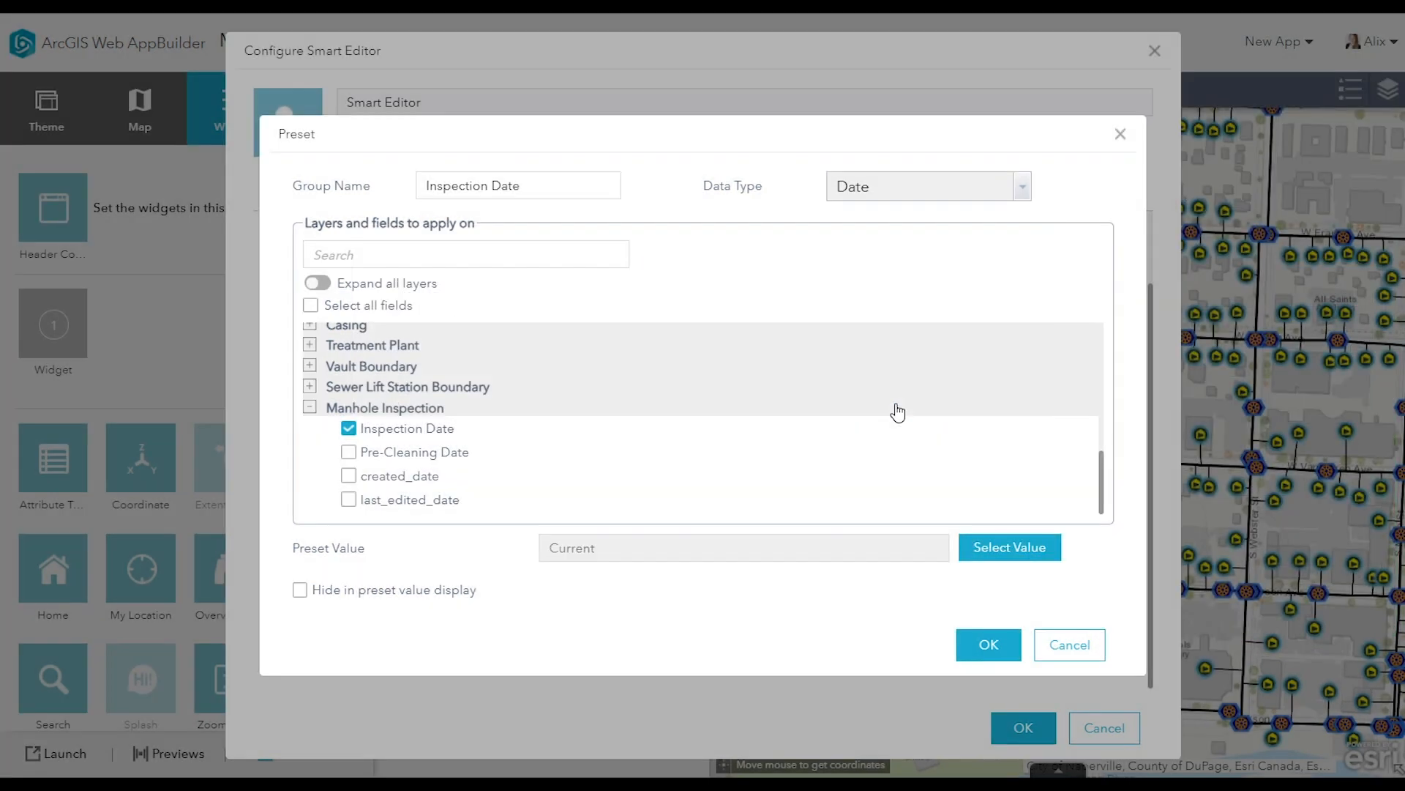
{"action": "left_click", "coordinate": [980, 656]}
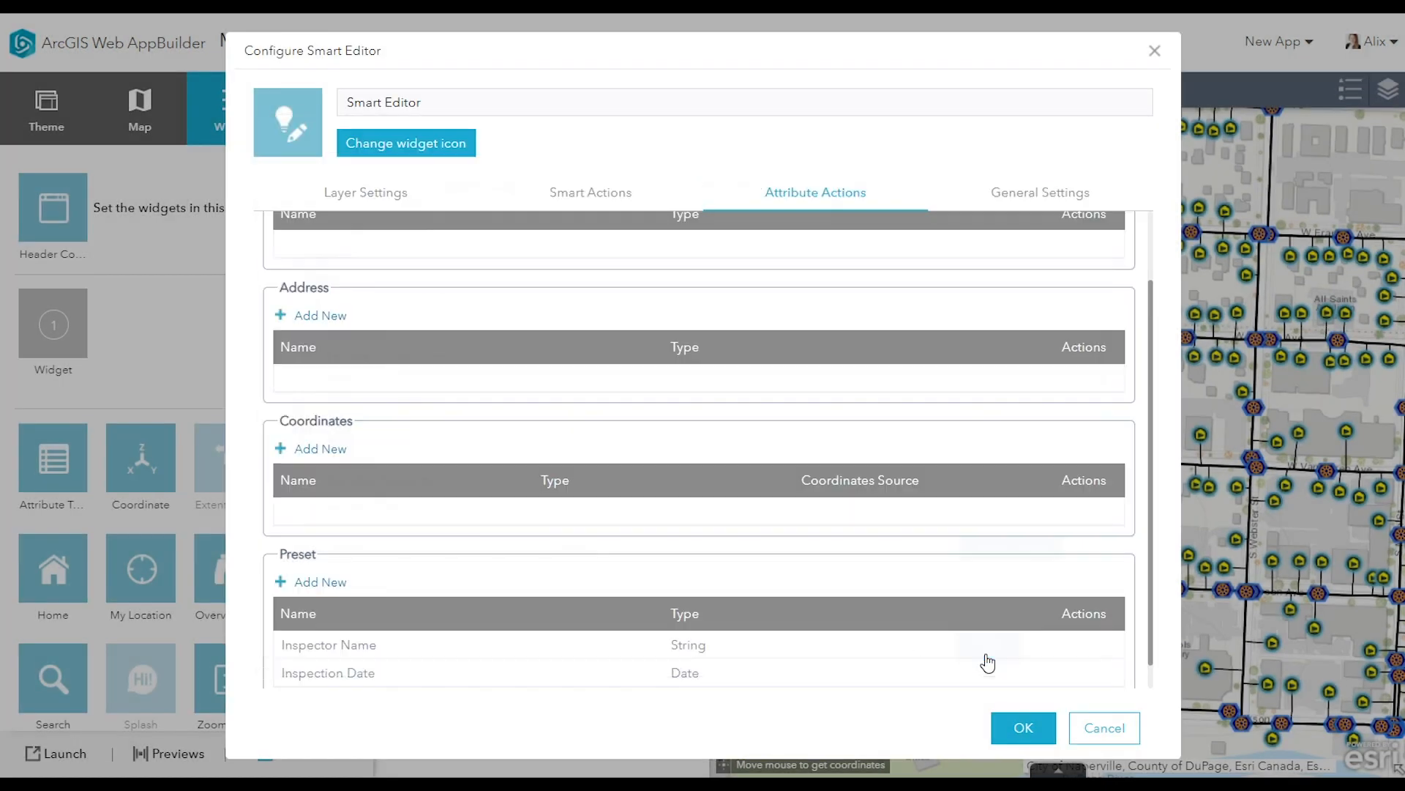
{"action": "scroll", "coordinate": [996, 637], "scroll_direction": "down", "scroll_amount": 1}
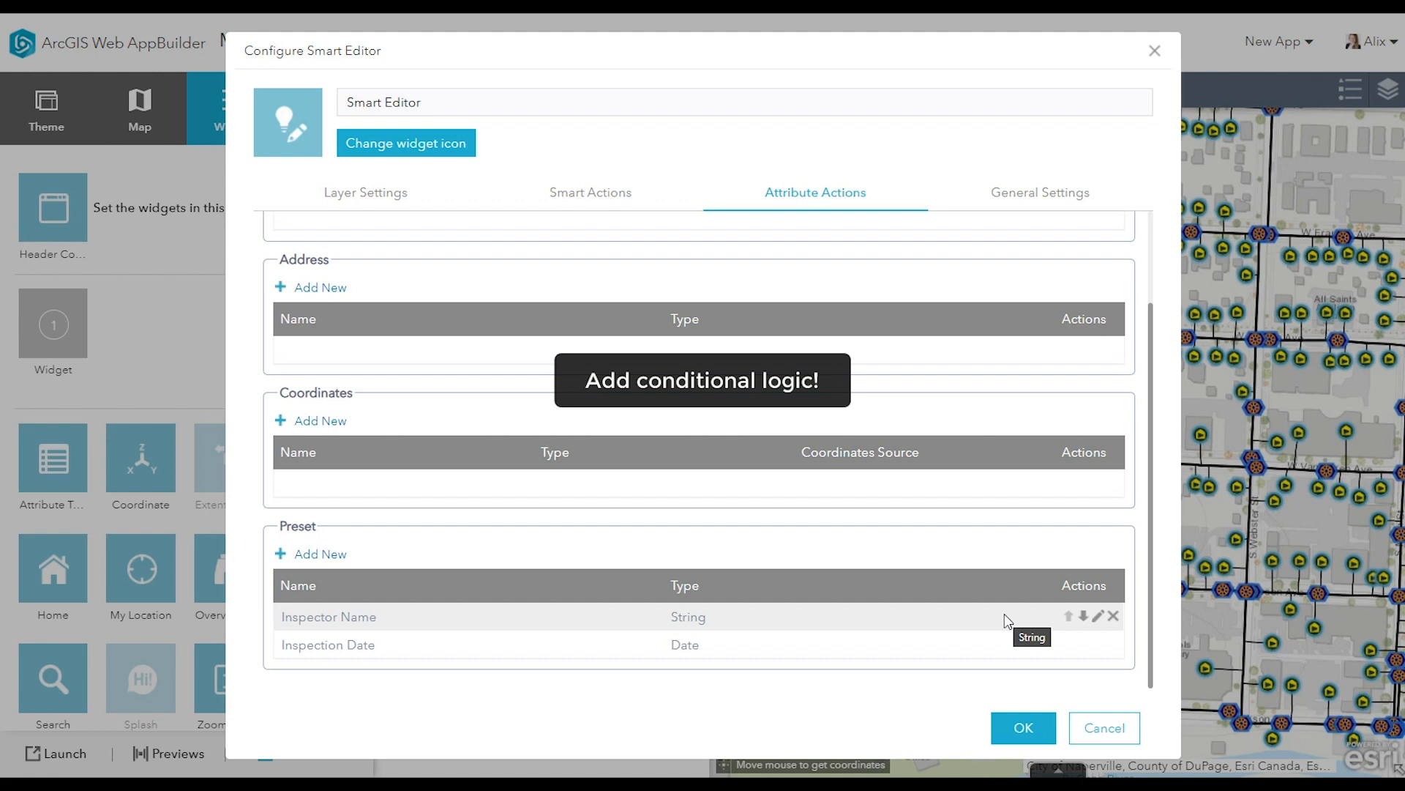
- Start a new smart action named Weather with Manhole Inspection as the layer for its expression
{"action": "left_click", "coordinate": [612, 196]}
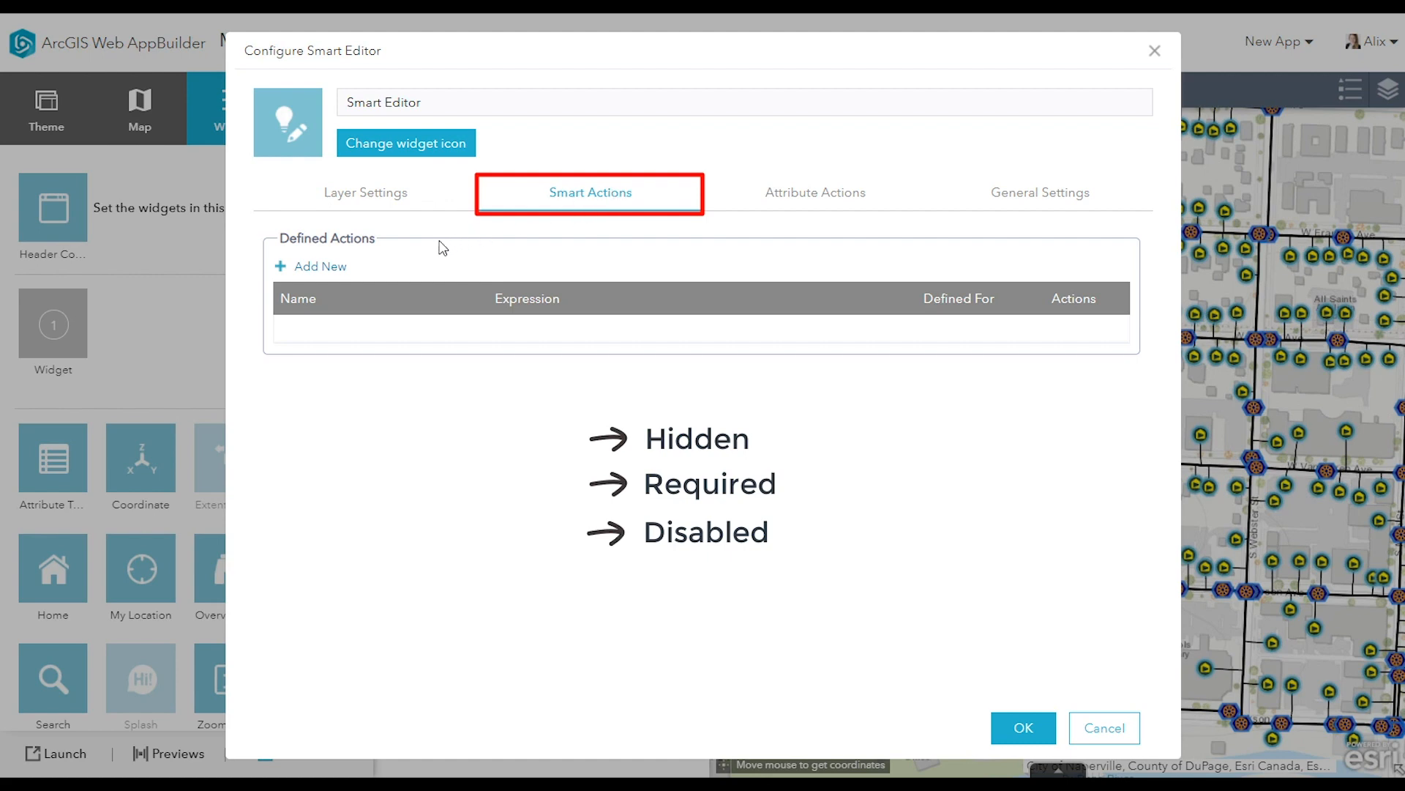
{"action": "left_click", "coordinate": [321, 266]}
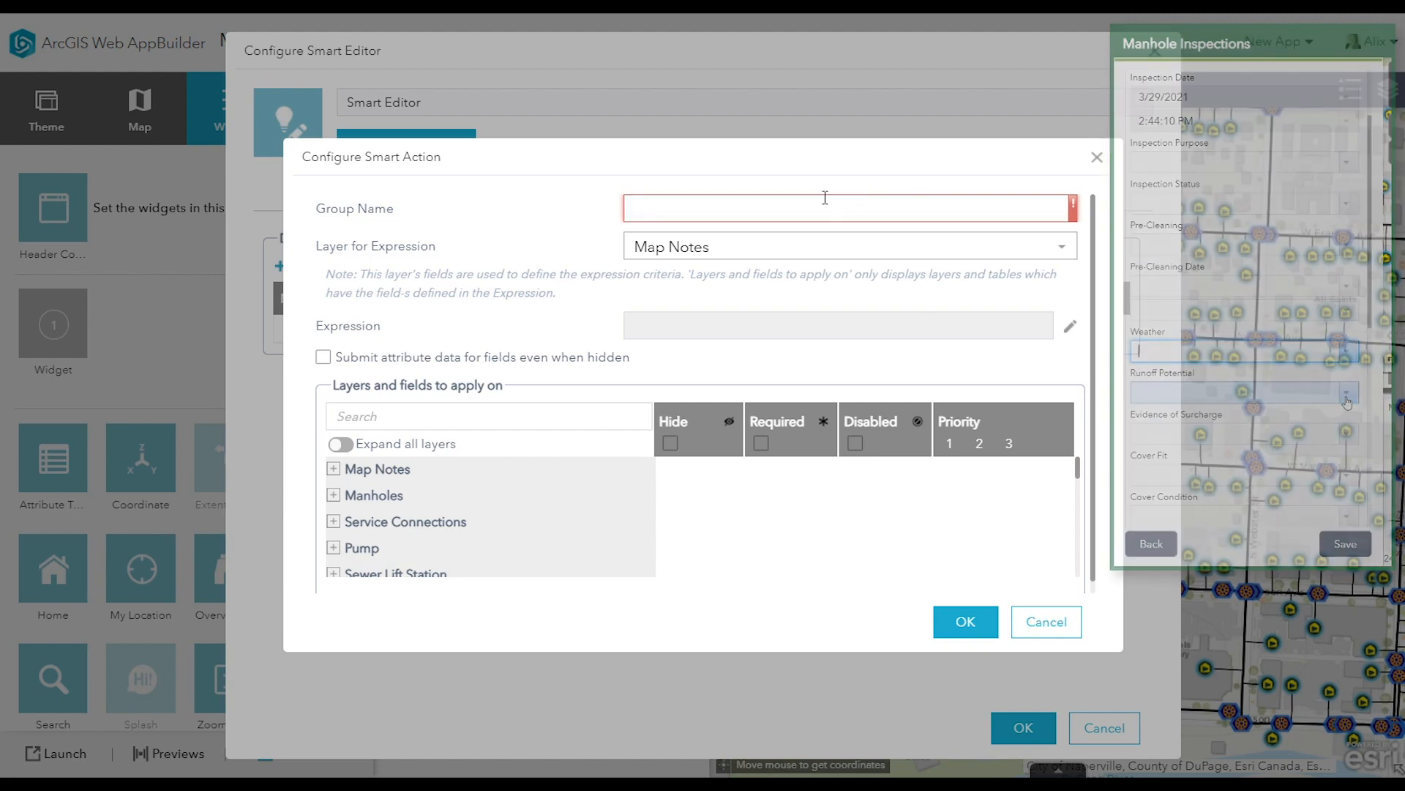
{"action": "left_click", "coordinate": [764, 208]}
{"action": "type", "text": "Weather"}
{"action": "left_click", "coordinate": [1062, 249]}
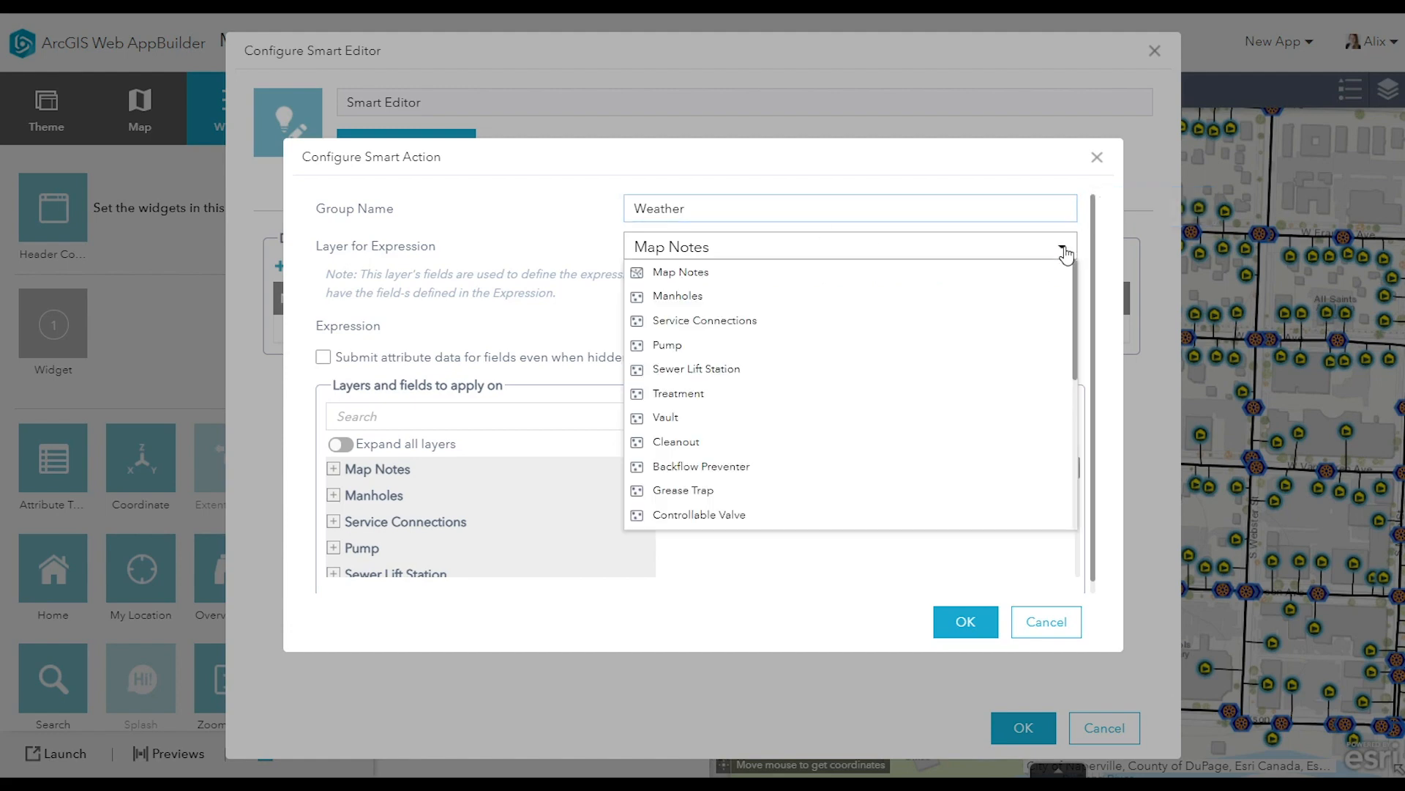
{"action": "left_click_drag", "start_coordinate": [1078, 296], "coordinate": [1073, 477]}
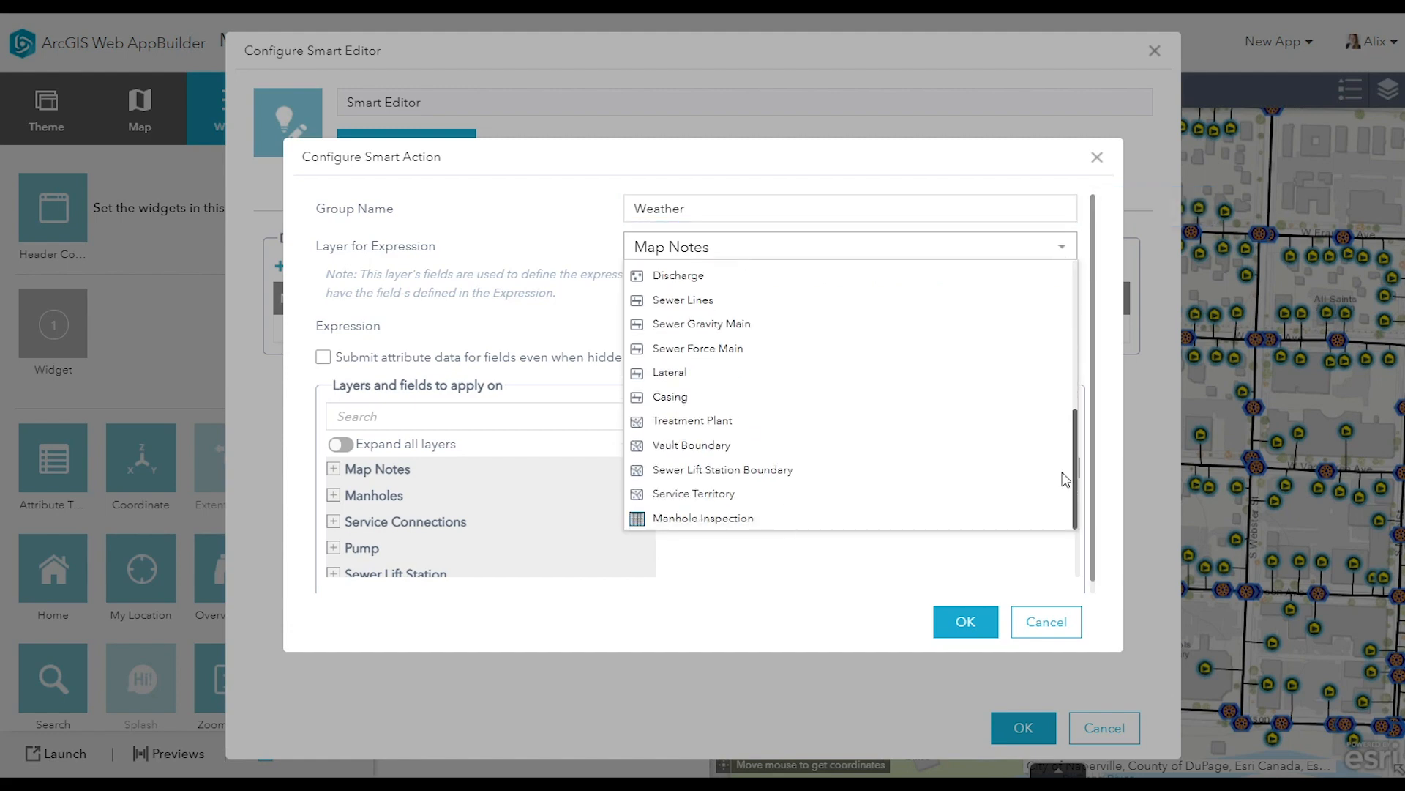
{"action": "left_click", "coordinate": [739, 525]}
- Define the Weather rule's expression as a set where any applies: Weather is Very Dry, Dry or Damp
{"action": "left_click", "coordinate": [1070, 331]}
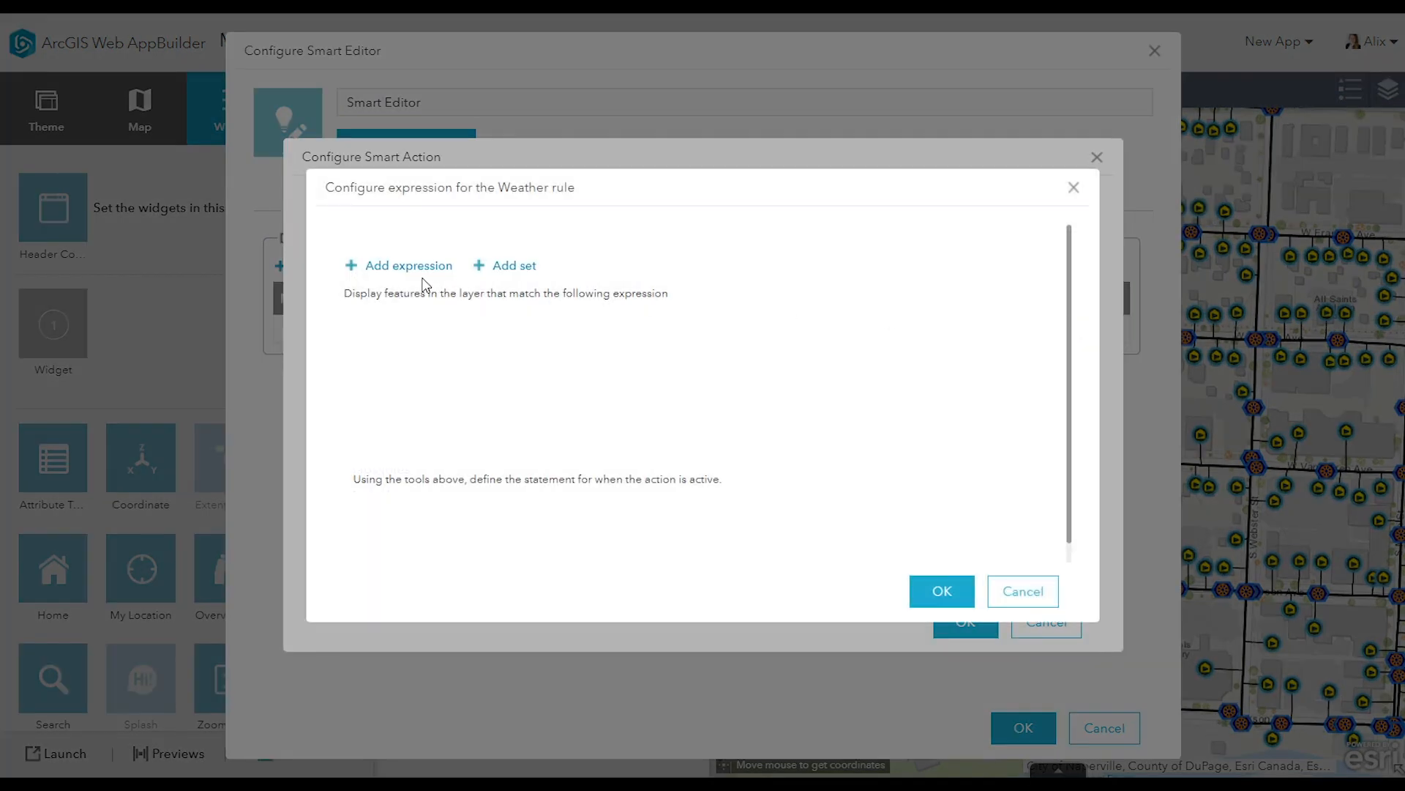
{"action": "left_click", "coordinate": [497, 274]}
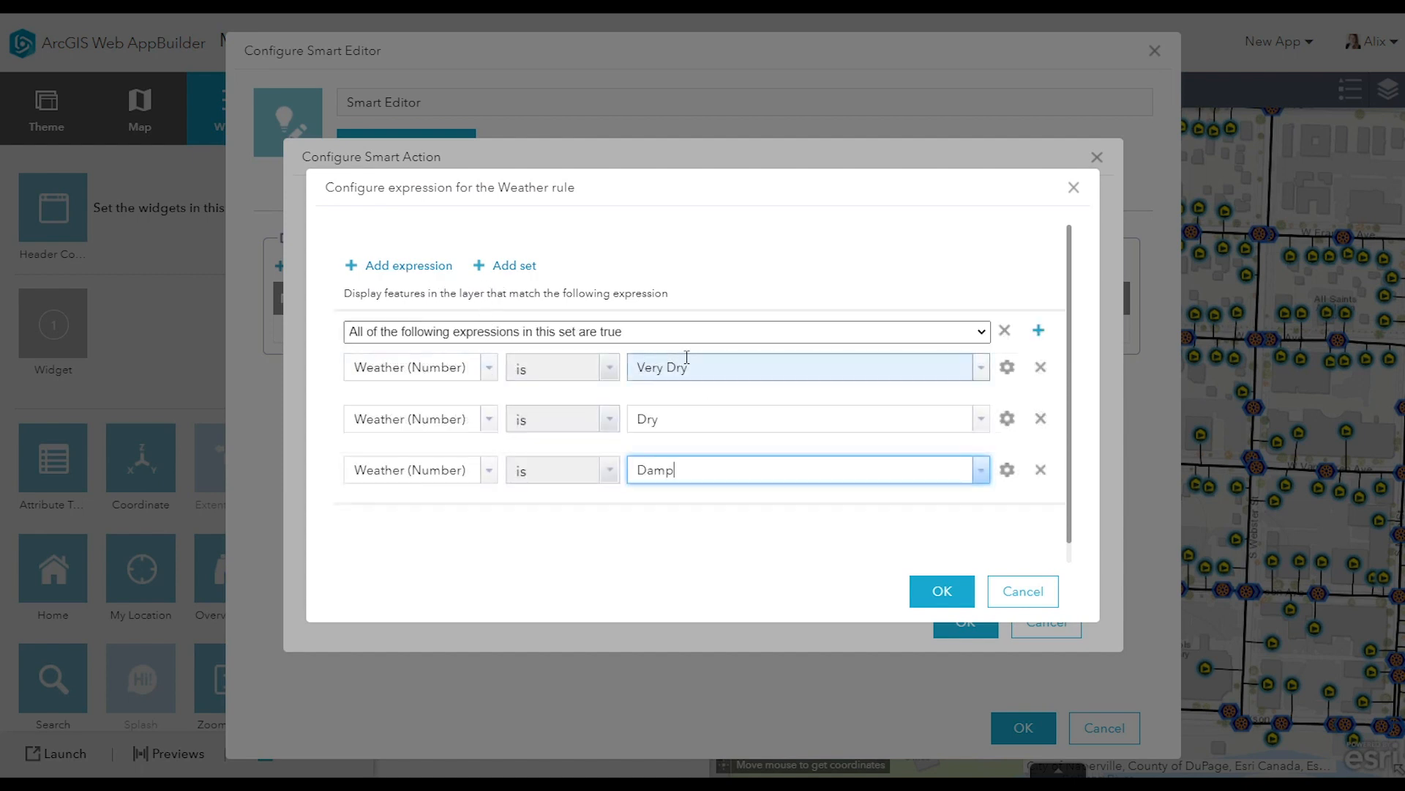
{"action": "left_click", "coordinate": [661, 330]}
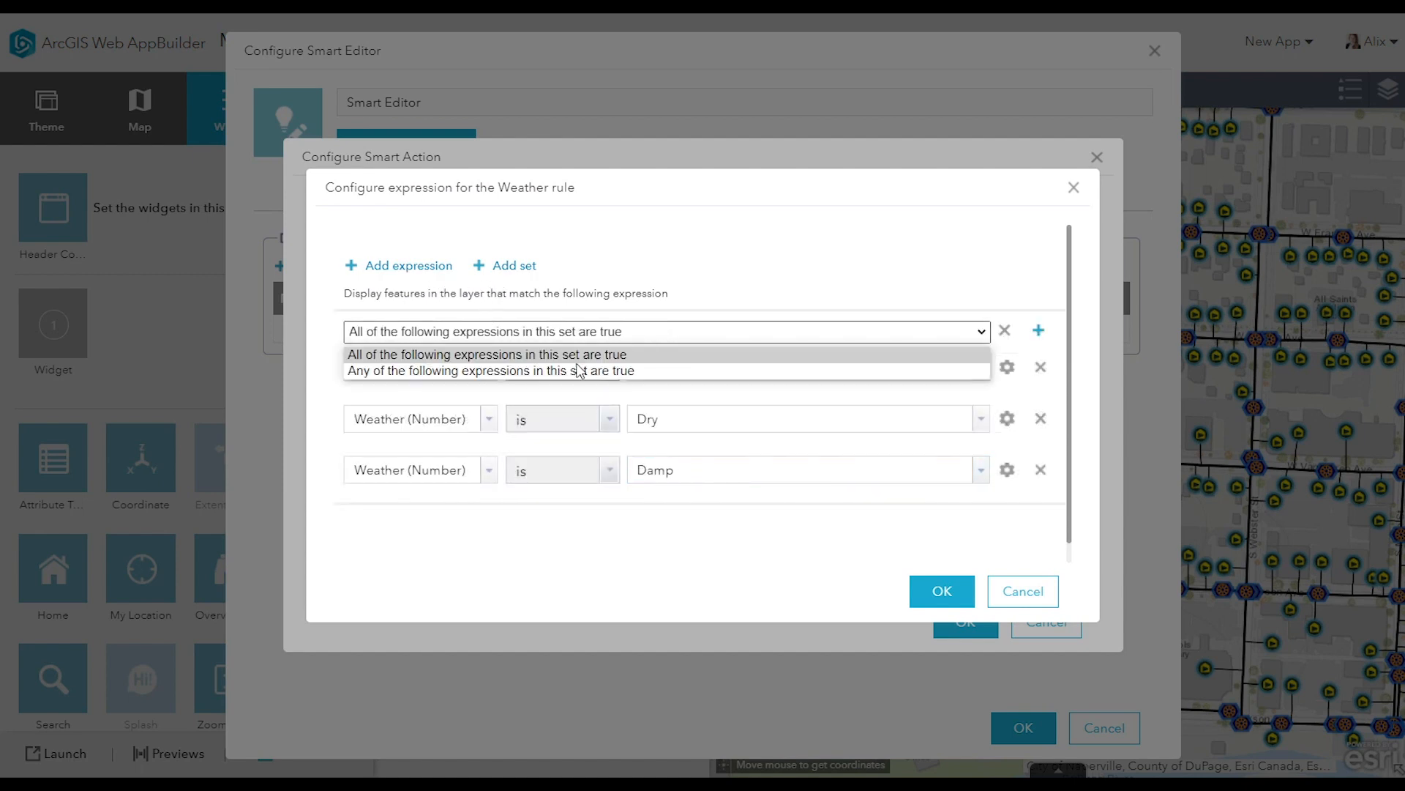
{"action": "left_click", "coordinate": [581, 371]}
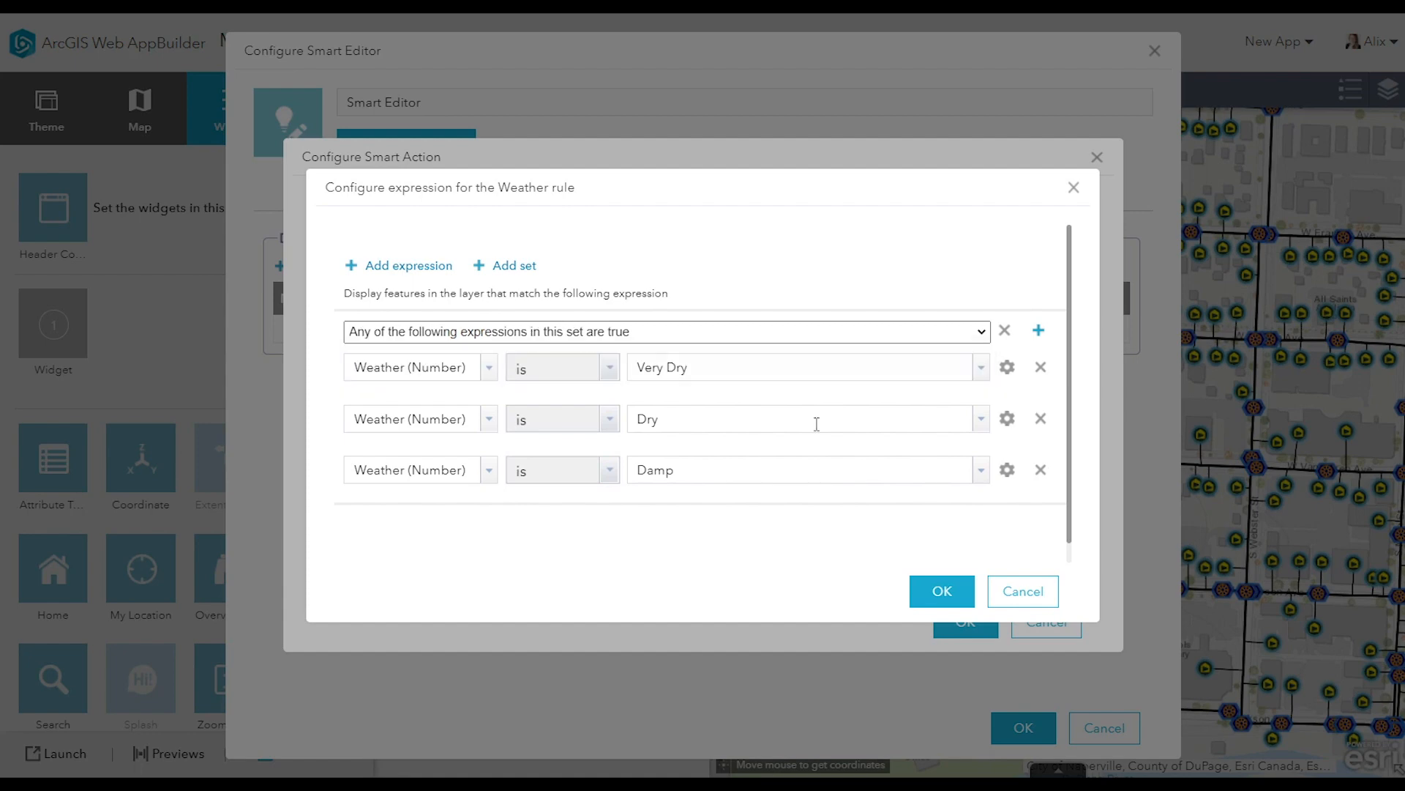
{"action": "left_click", "coordinate": [936, 602]}
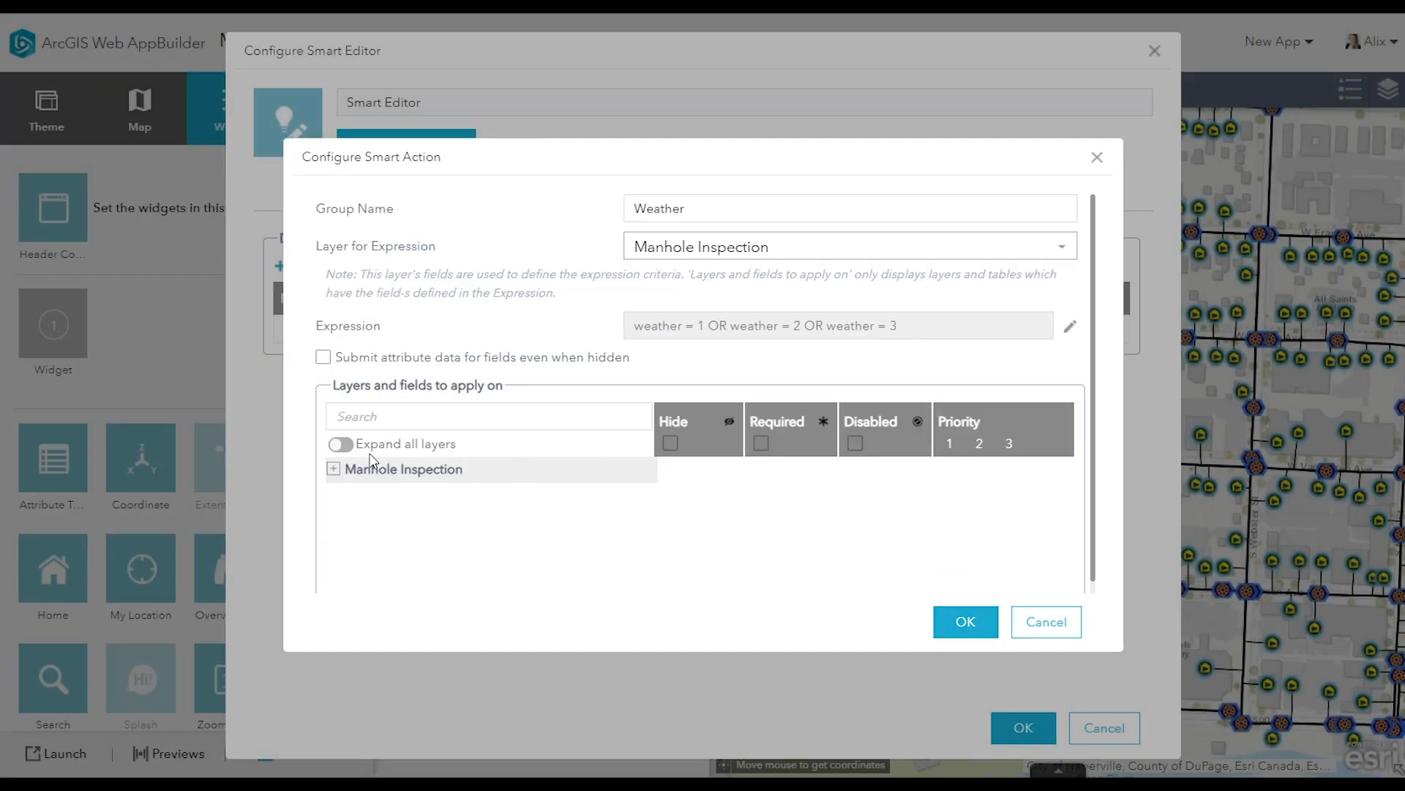
- Have the Weather action hide the Runoff Potential field of Manhole Inspection and save the smart action
{"action": "left_click", "coordinate": [334, 470]}
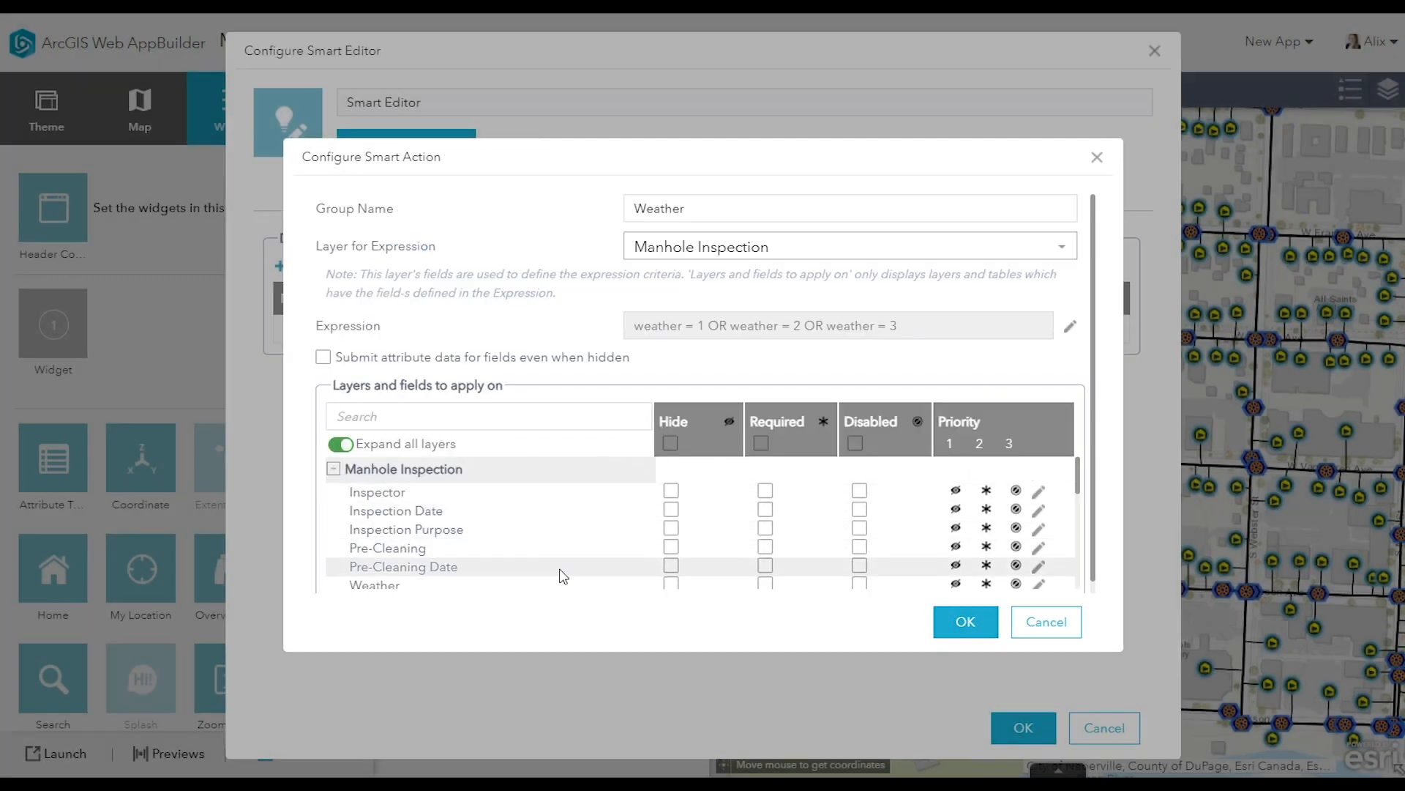
{"action": "scroll", "coordinate": [732, 569], "scroll_direction": "down", "scroll_amount": 2}
{"action": "left_click", "coordinate": [670, 564]}
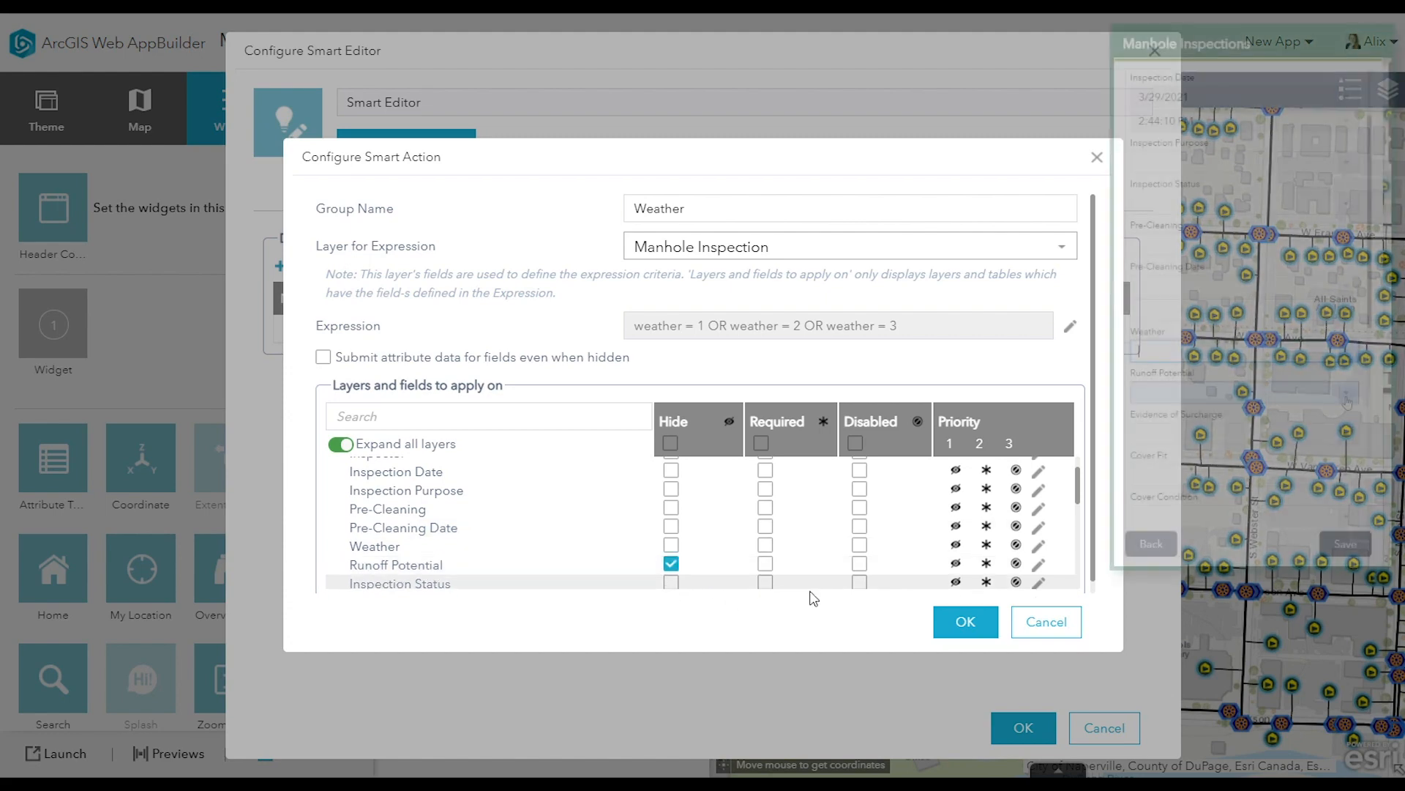
{"action": "left_click", "coordinate": [966, 622]}
{"action": "left_click", "coordinate": [1315, 387]}
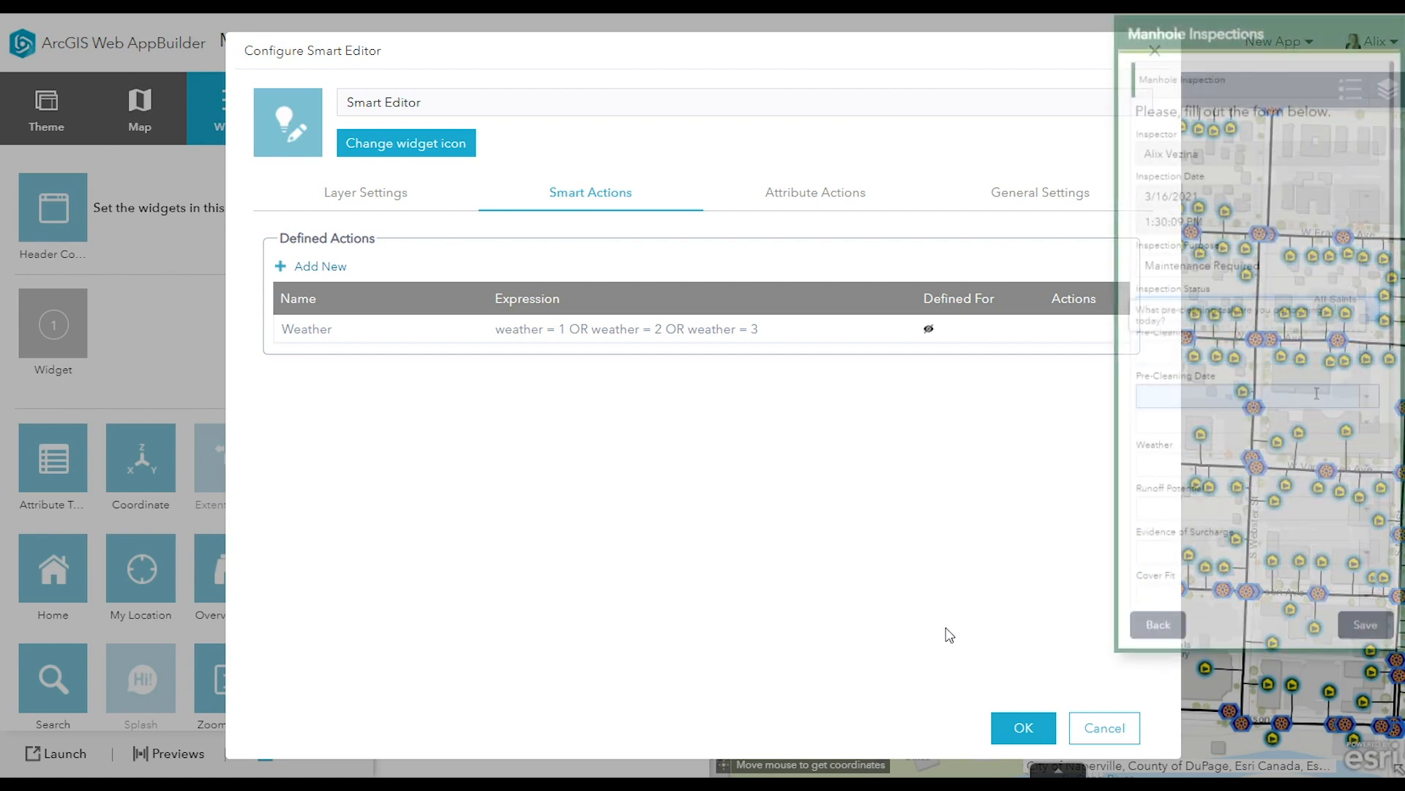
- Add a Pre-Cleaning smart action on Manhole Inspection that hides Pre-Cleaning Date when Pre-Cleaning is any of Unknown or No Pre-Cleaning
{"action": "left_click", "coordinate": [323, 272]}
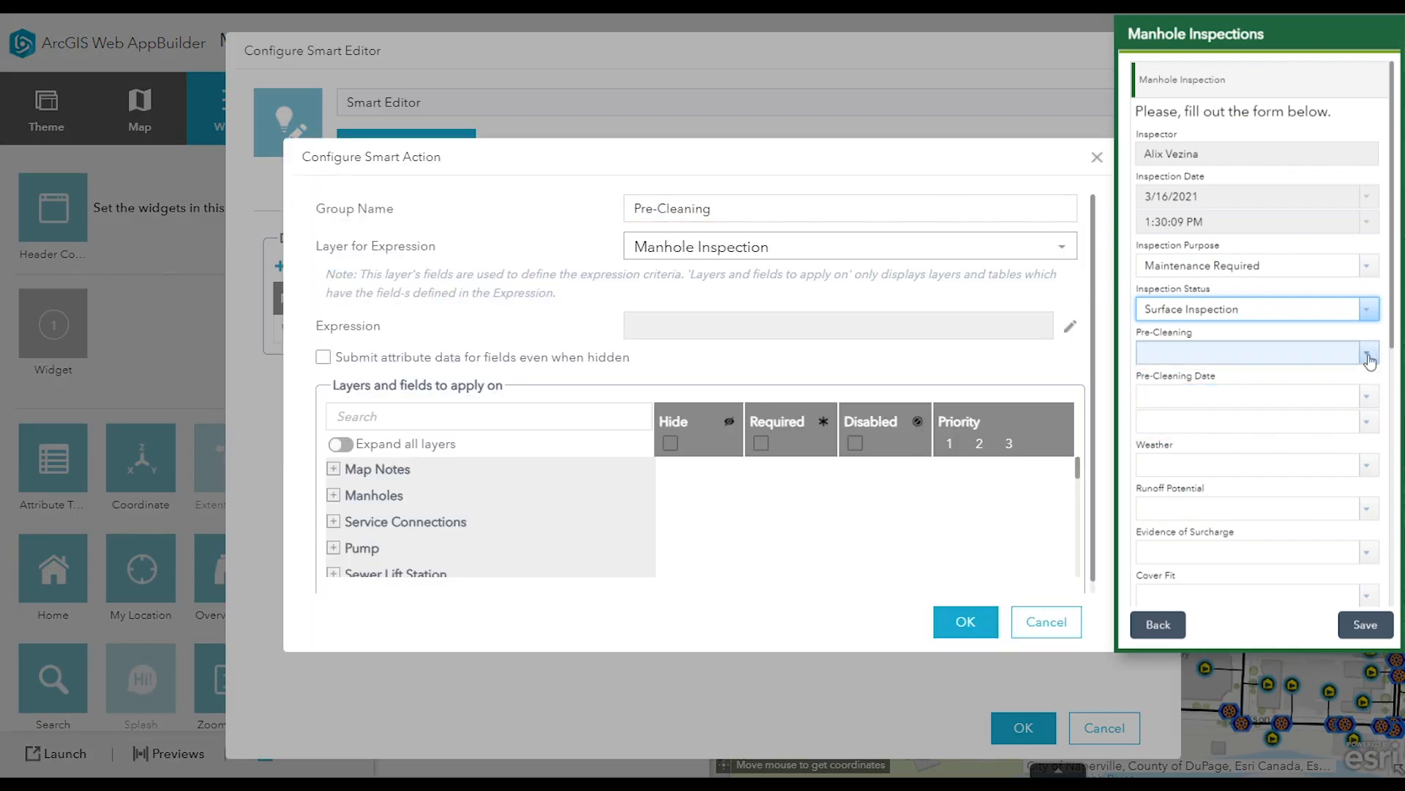
{"action": "left_click", "coordinate": [1070, 327]}
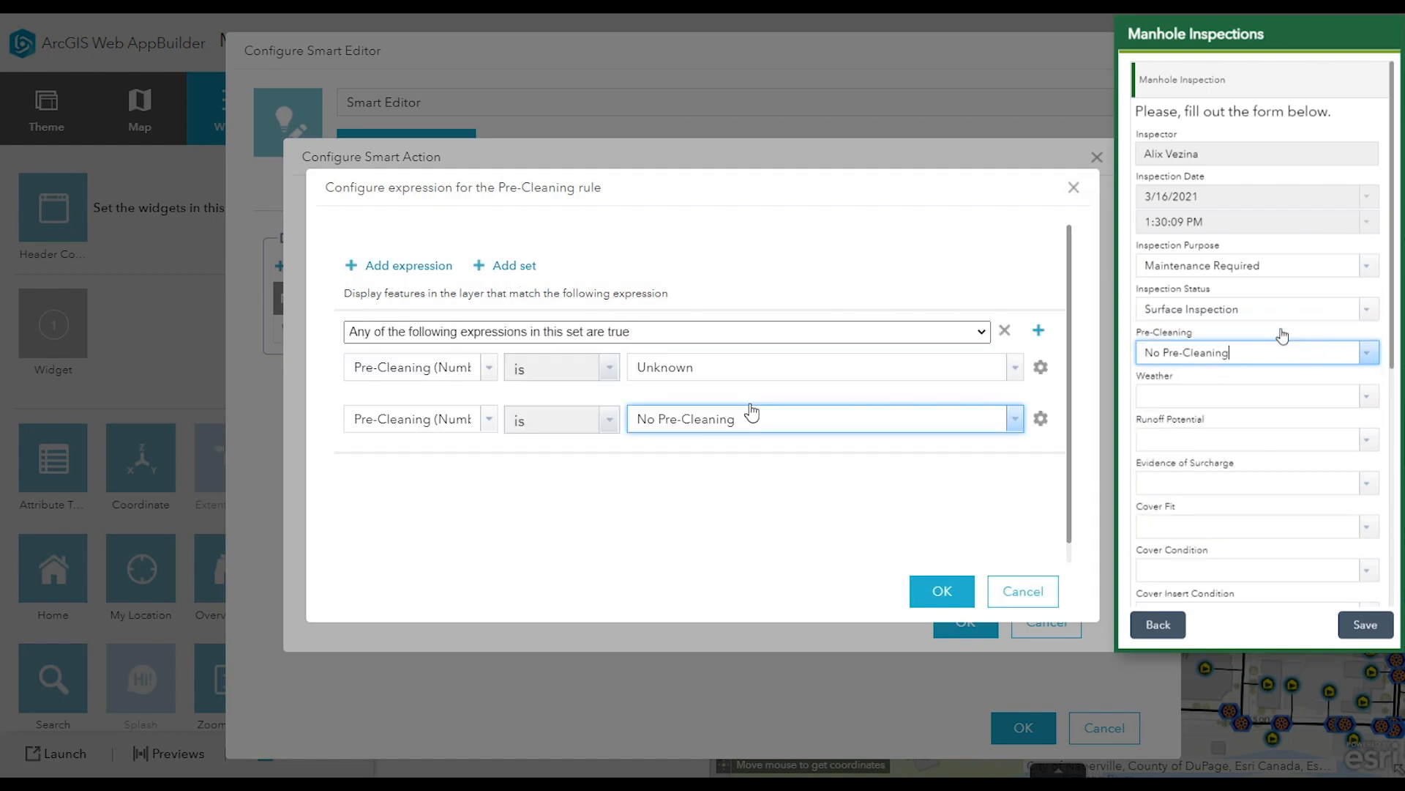
{"action": "left_click", "coordinate": [942, 589]}
{"action": "left_click", "coordinate": [671, 566]}
{"action": "left_click", "coordinate": [963, 622]}
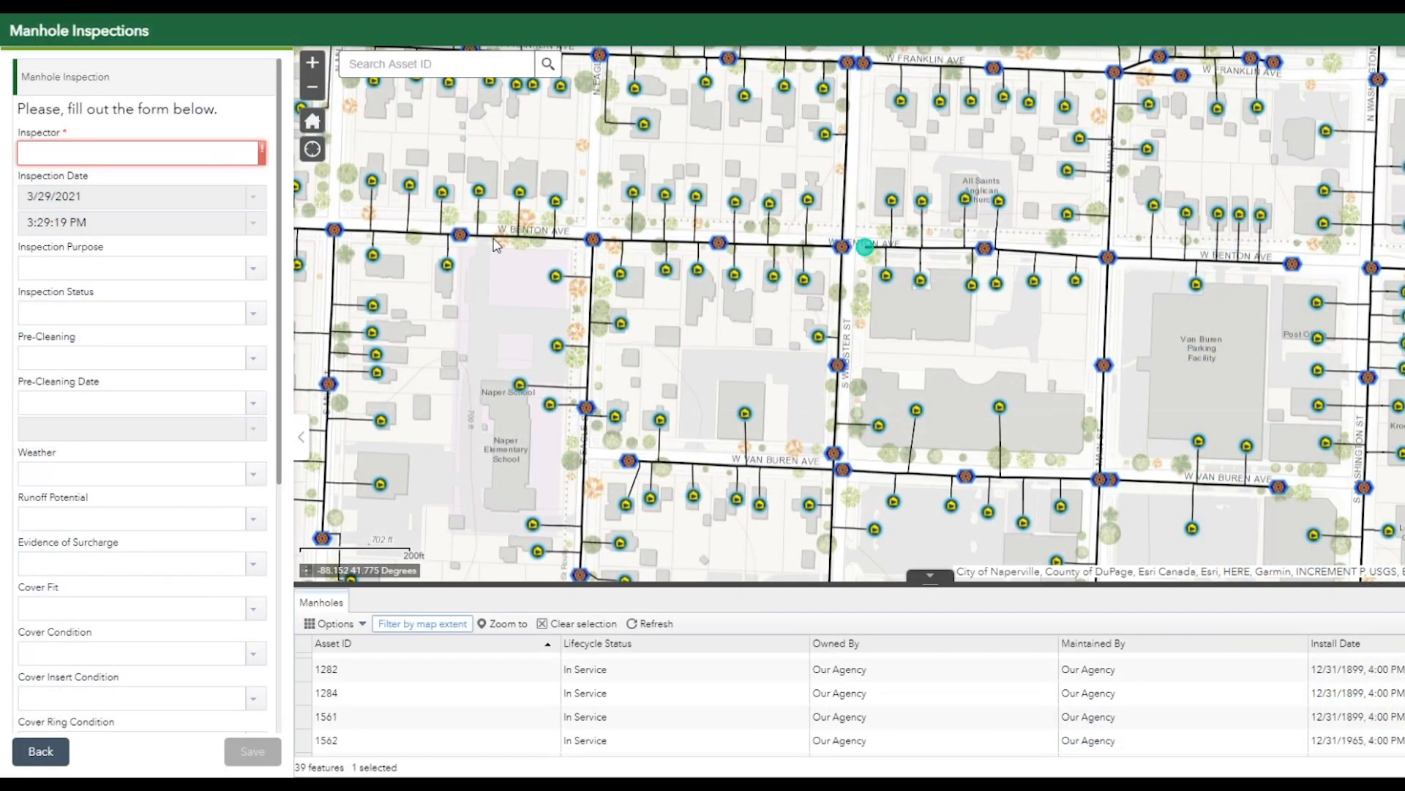
- Open the empty Inspector field for entry in the Manhole Inspection form
{"action": "left_click", "coordinate": [221, 159]}
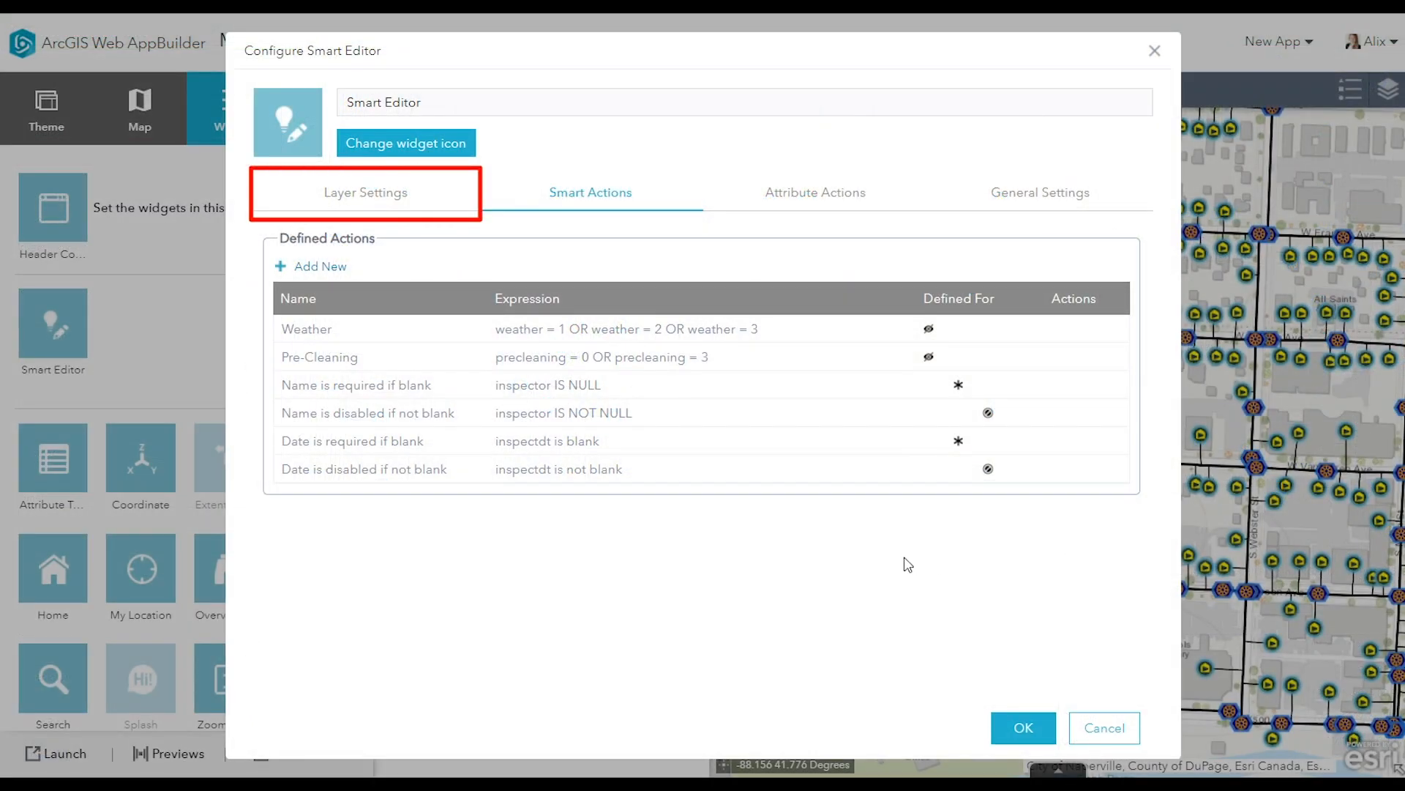
- Open the attachment smart actions for the Manhole Inspection table related to the Manholes layer
{"action": "left_click", "coordinate": [390, 213]}
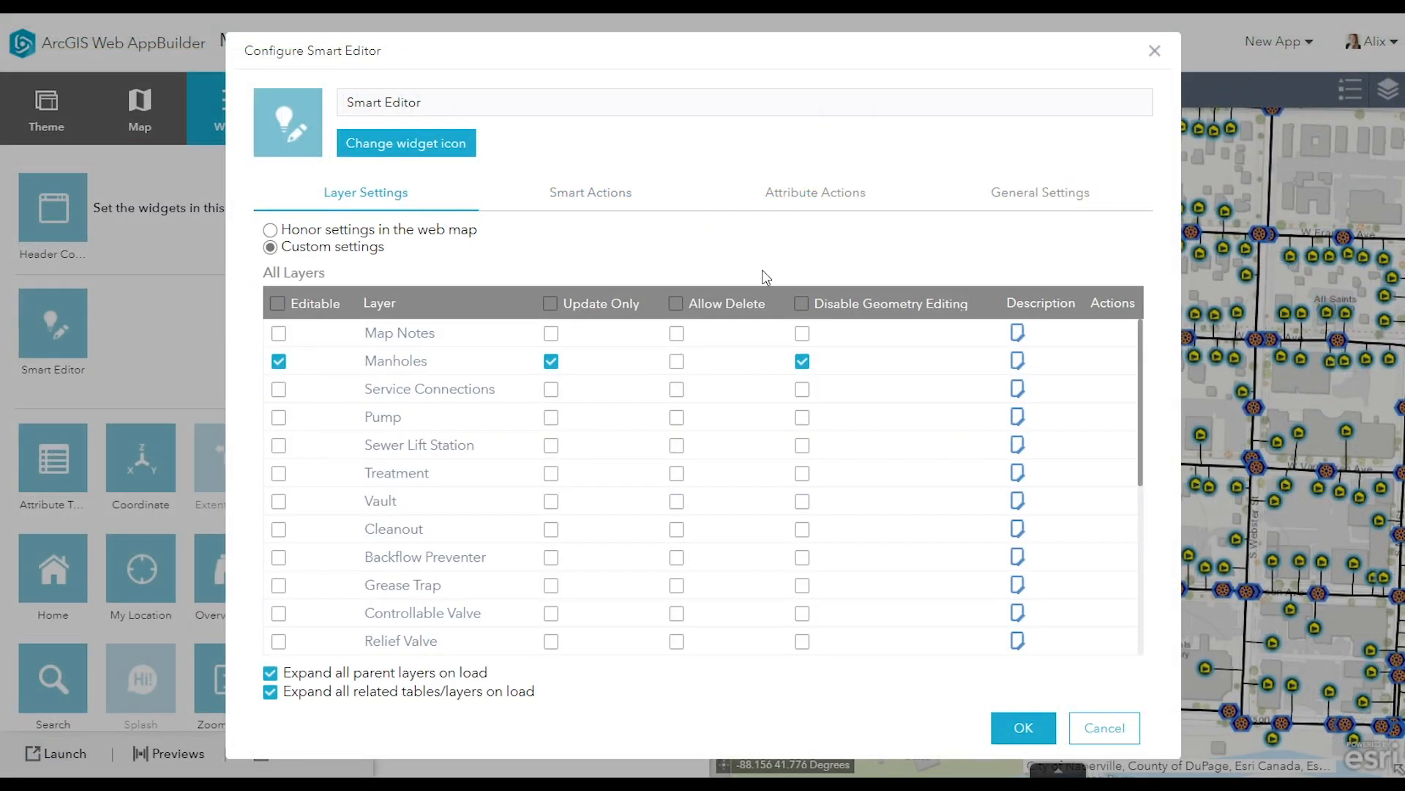
{"action": "left_click", "coordinate": [1101, 361]}
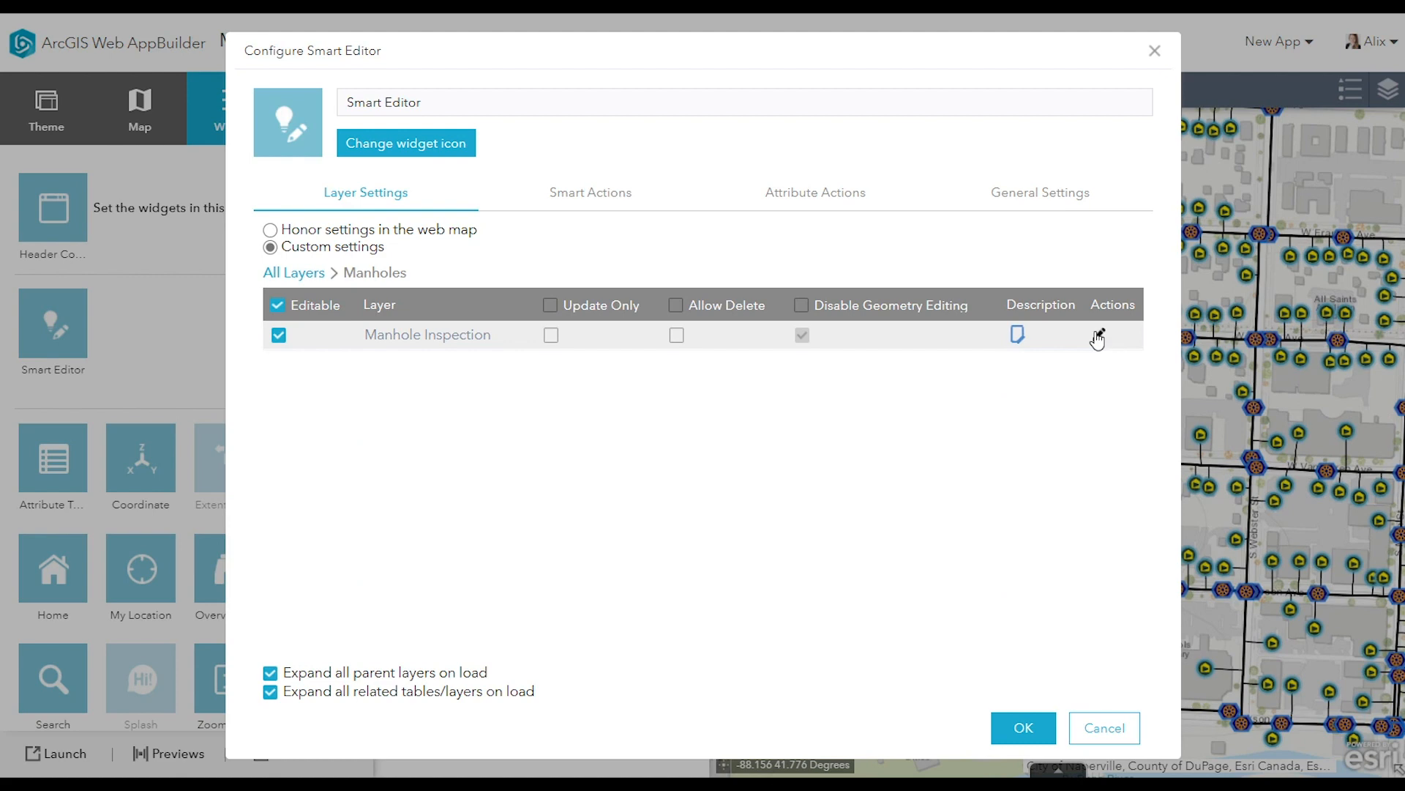
{"action": "left_click", "coordinate": [1097, 335]}
{"action": "left_click", "coordinate": [362, 582]}
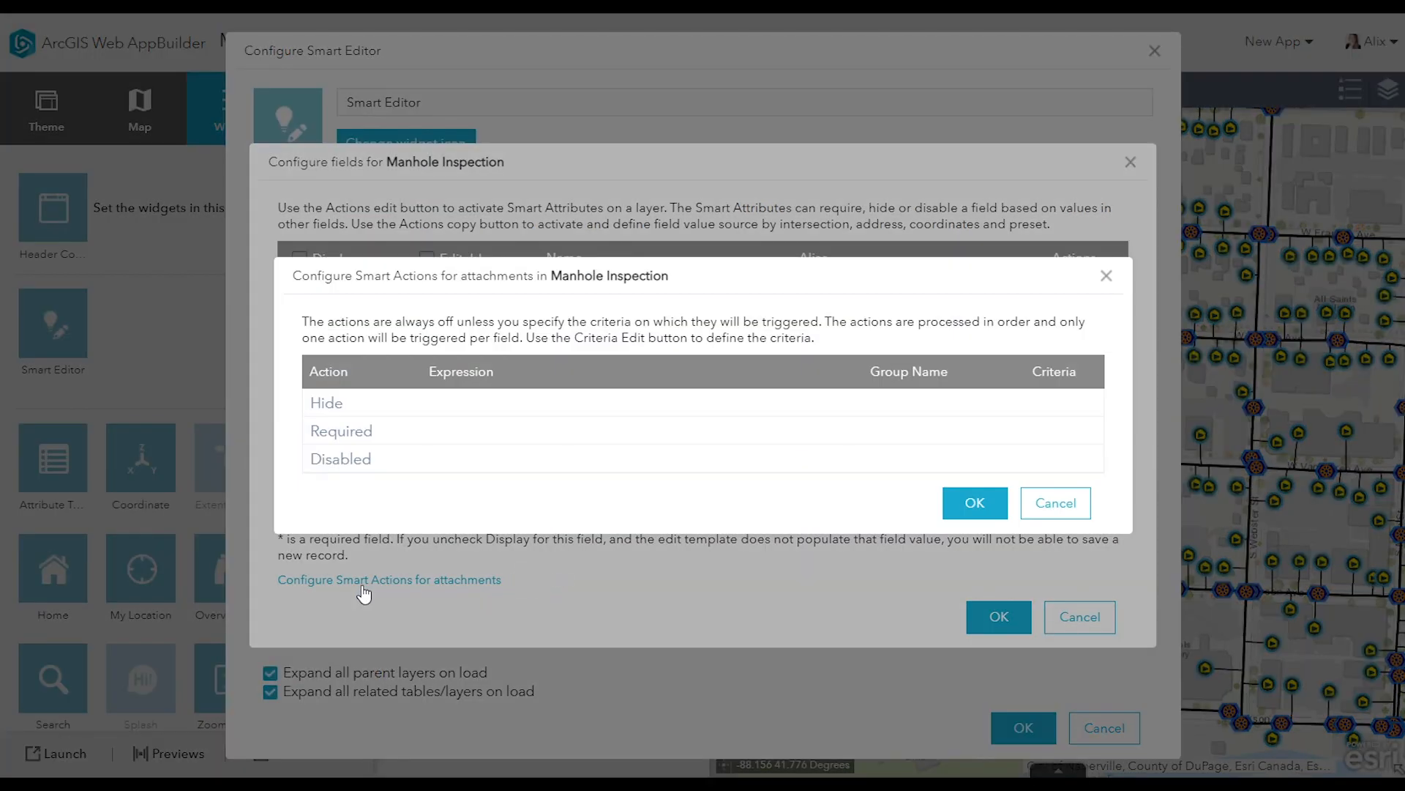
- Make attachments required when Cover Condition is not Sound, and save the Manhole Inspection field settings
{"action": "mouse_move", "coordinate": [388, 437]}
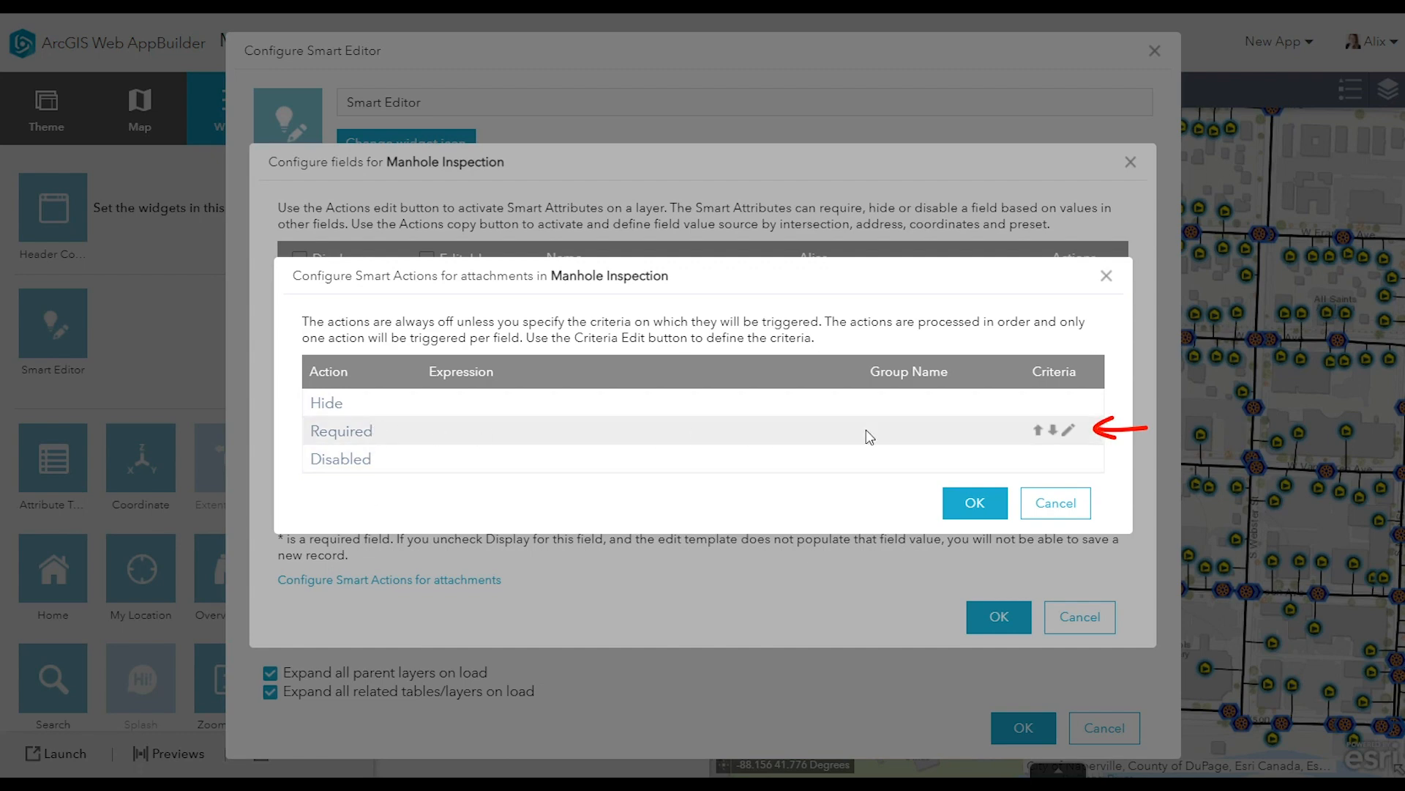
{"action": "left_click", "coordinate": [1068, 430]}
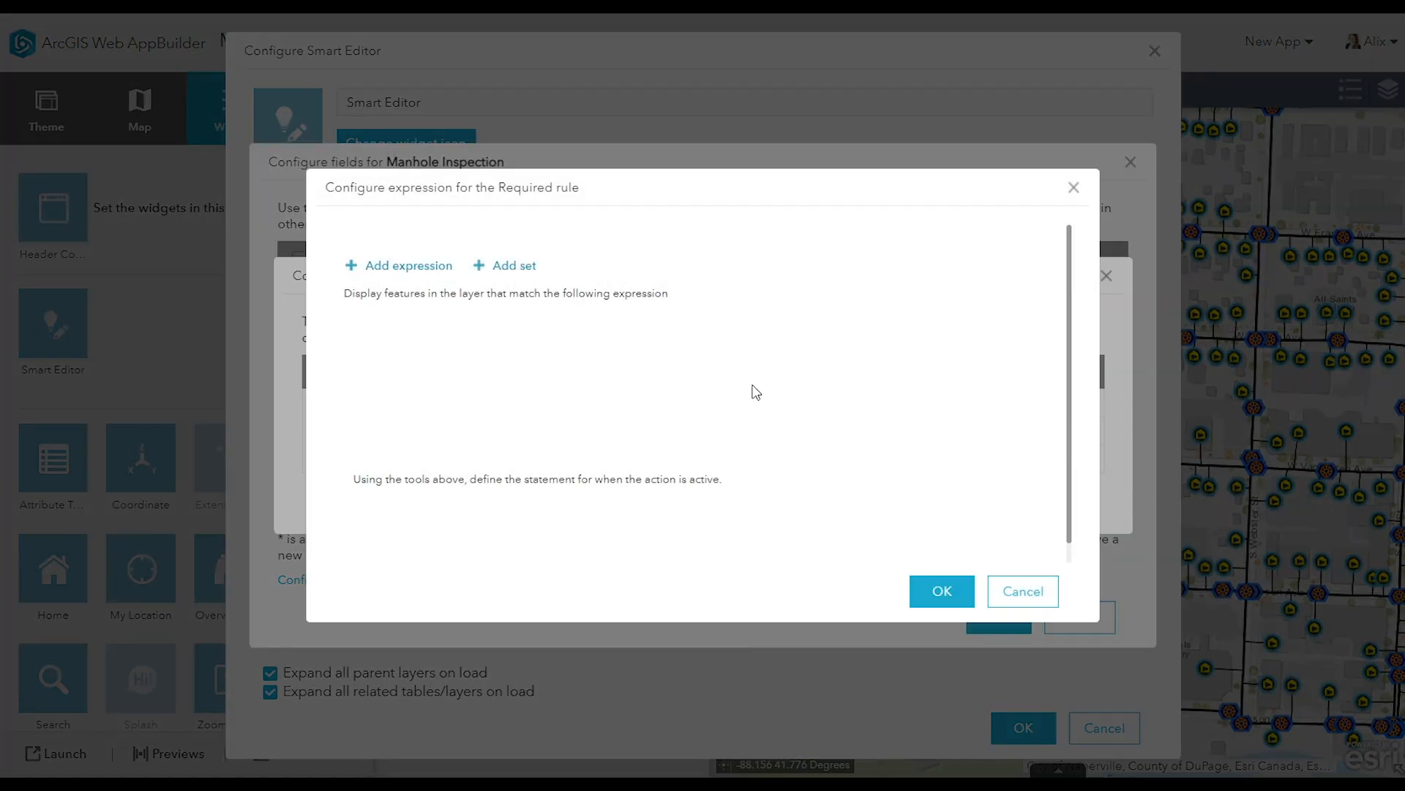
{"action": "left_click", "coordinate": [418, 269]}
{"action": "left_click", "coordinate": [981, 335]}
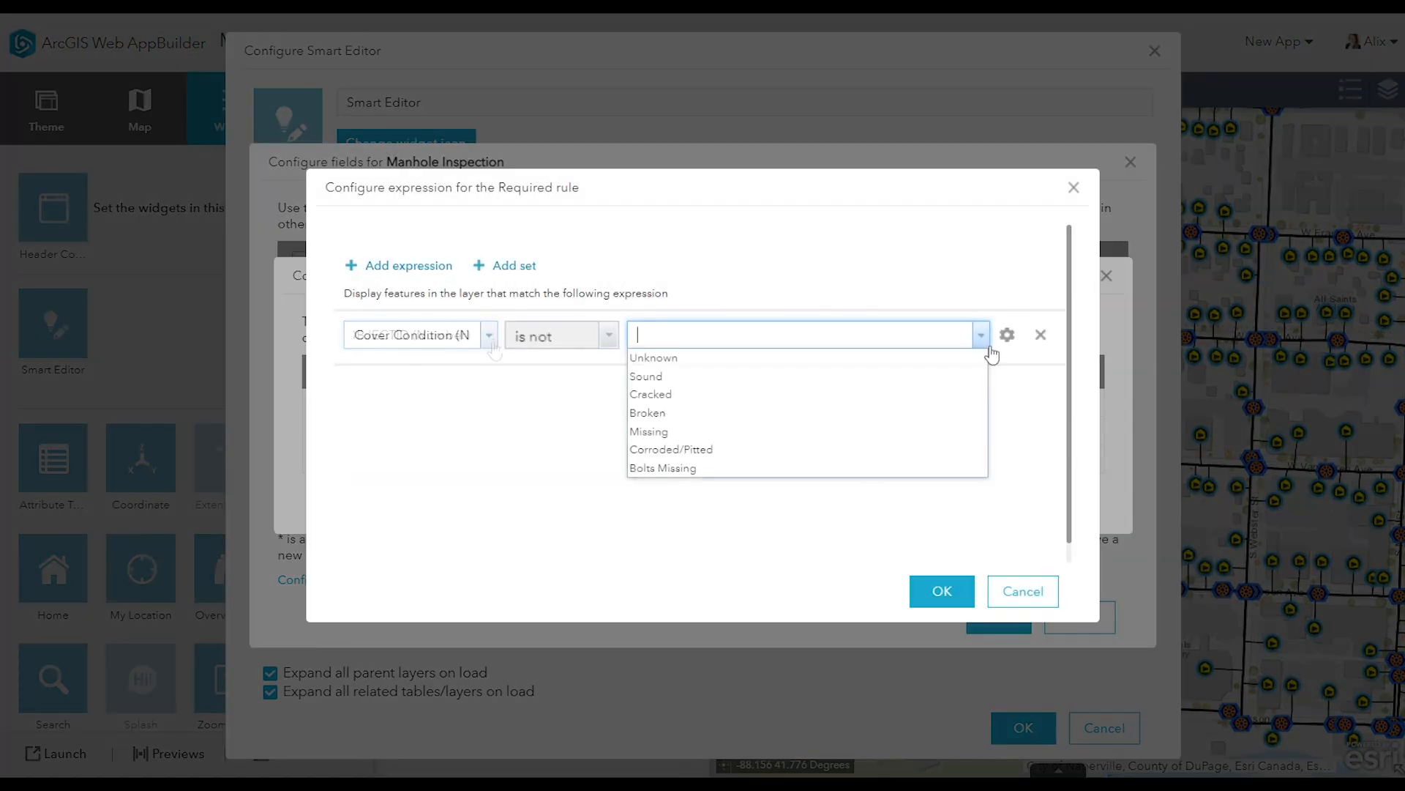
{"action": "left_click", "coordinate": [930, 376]}
{"action": "left_click", "coordinate": [942, 591]}
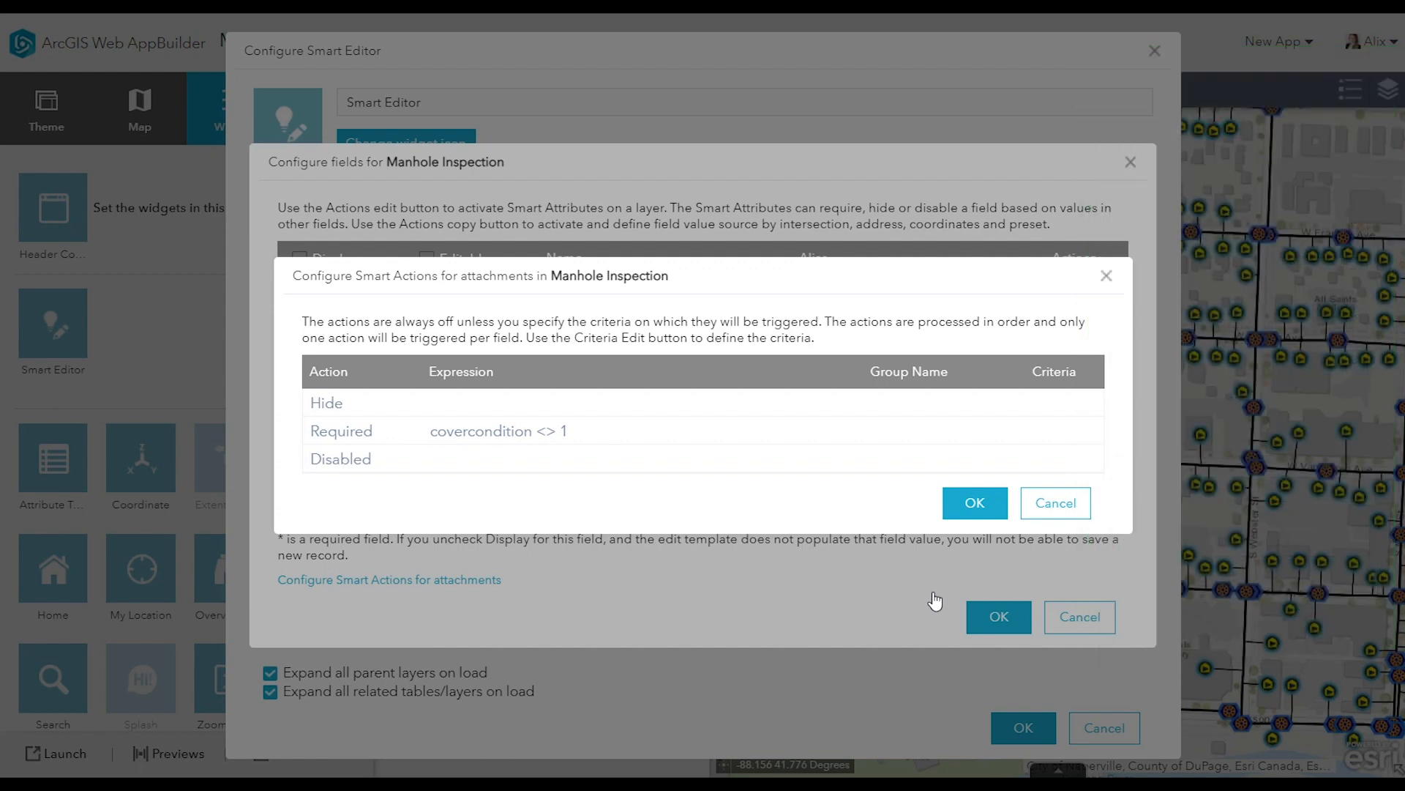
{"action": "left_click", "coordinate": [971, 512]}
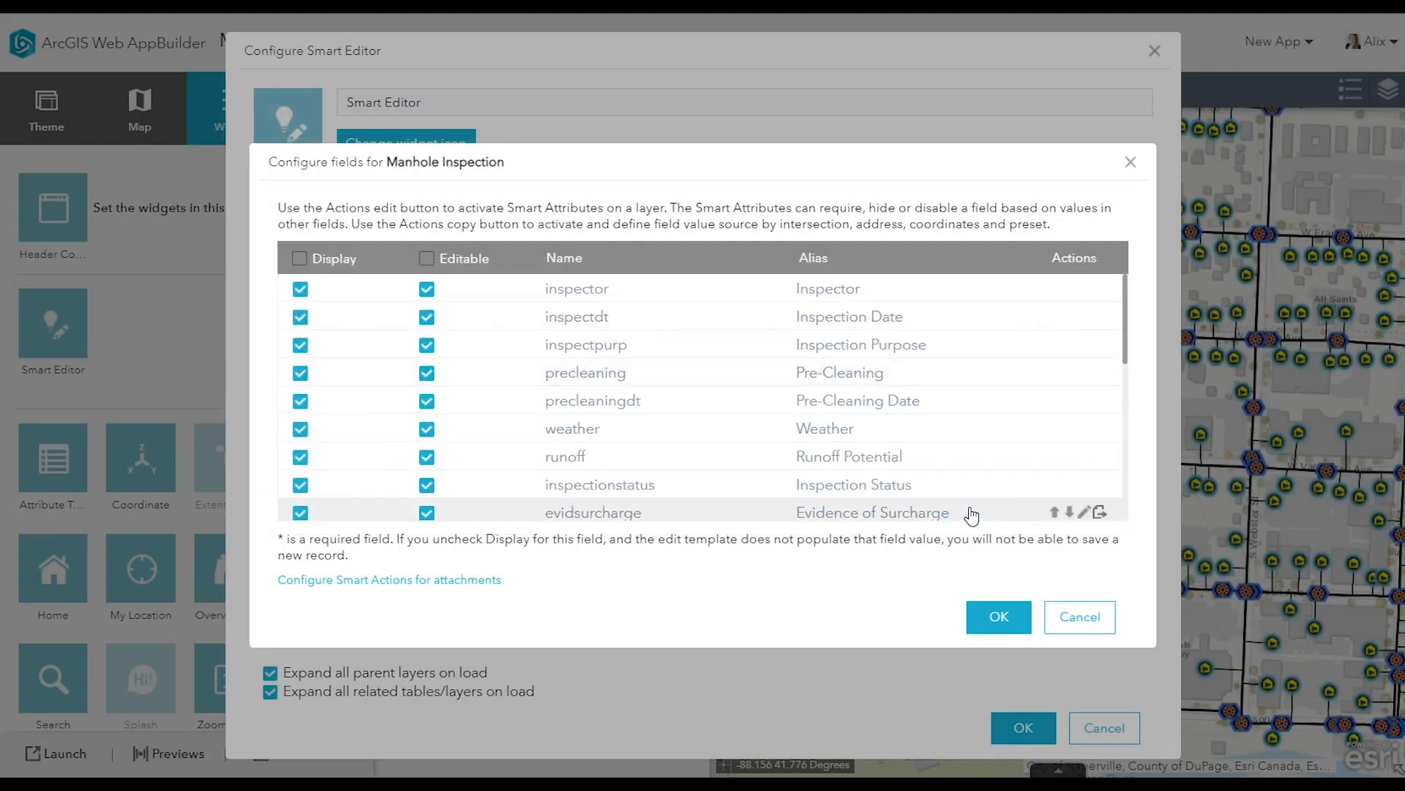
{"action": "left_click", "coordinate": [983, 621]}
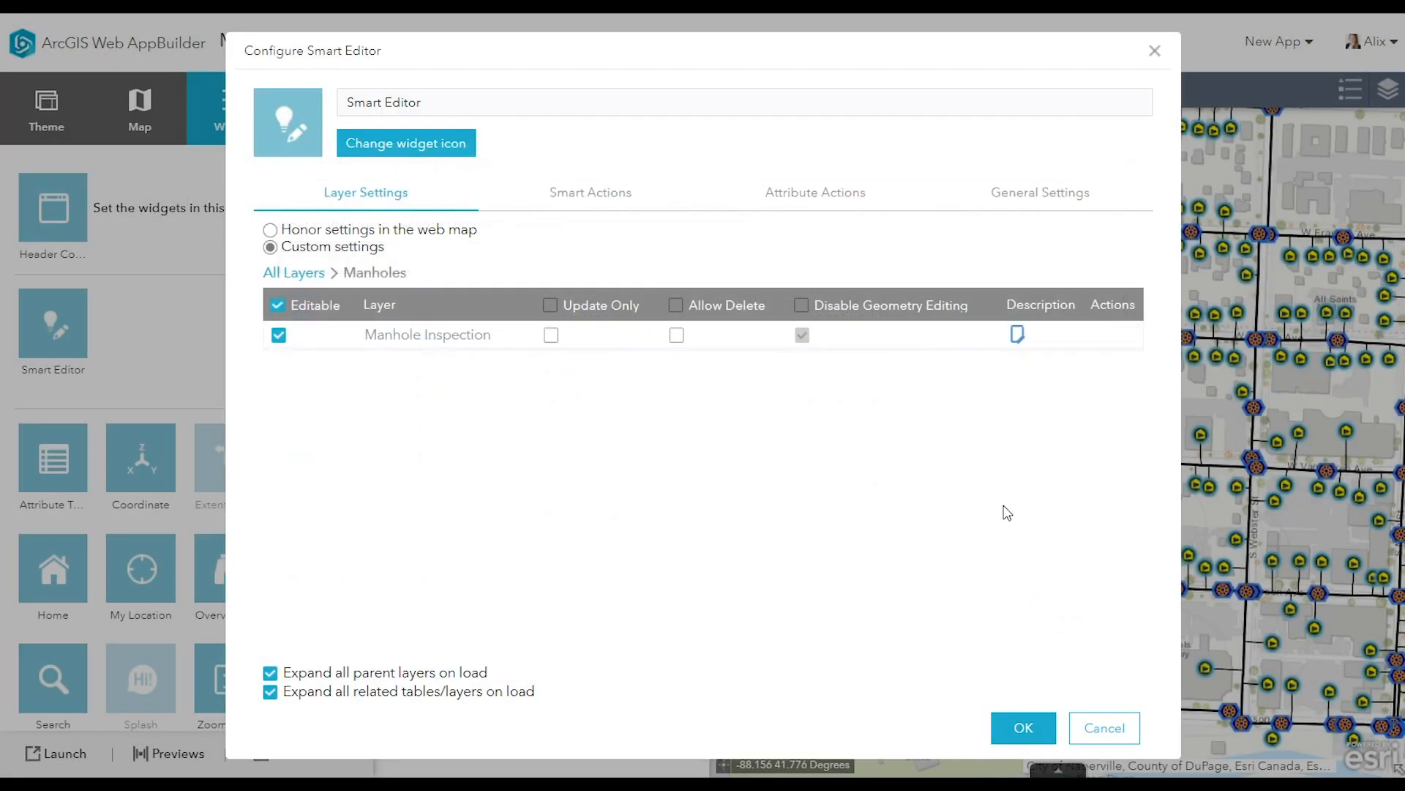
- Replace the editing panel text with instructions to find manholes by Asset ID and select them via the map, select tool or table records
{"action": "left_click", "coordinate": [1075, 198]}
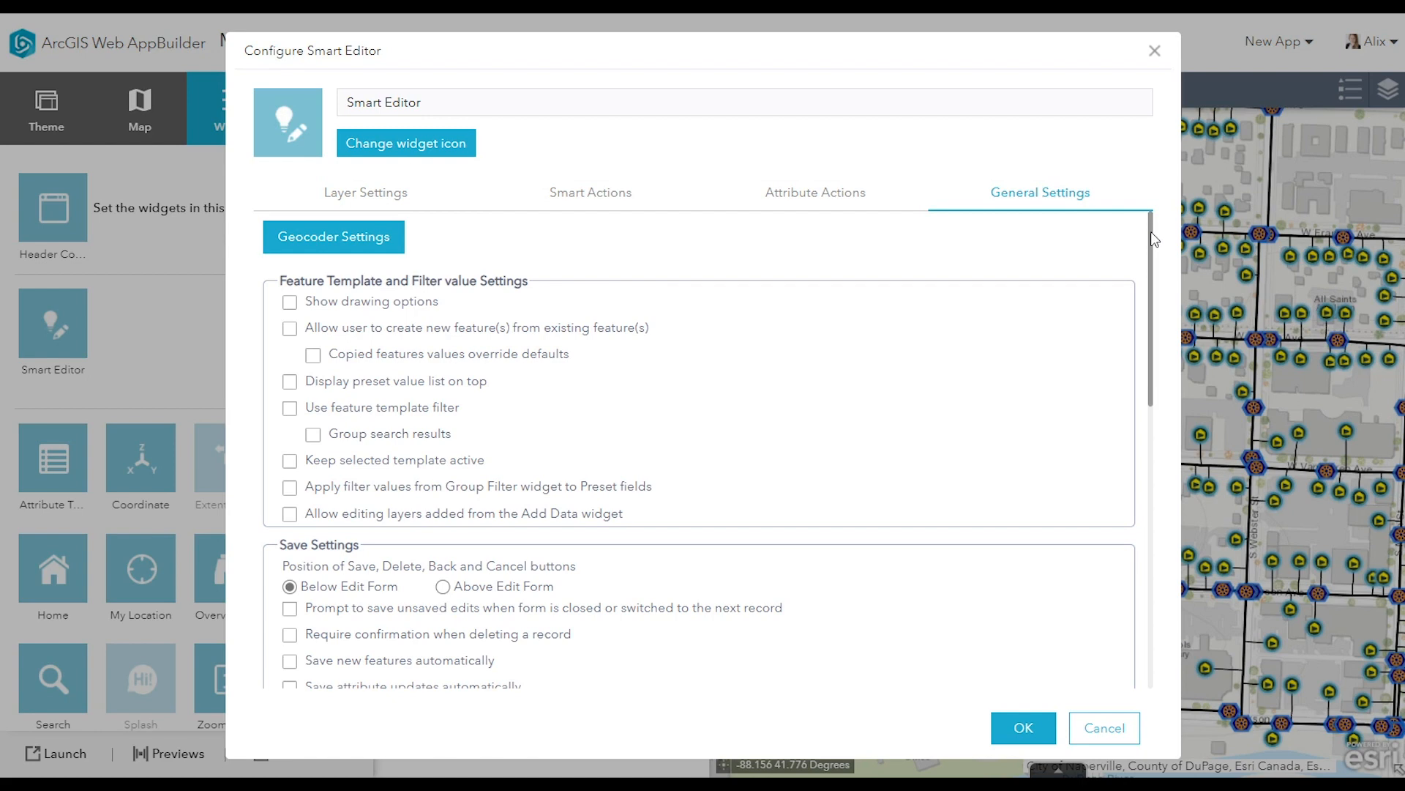
{"action": "left_click_drag", "start_coordinate": [1151, 231], "coordinate": [1139, 547]}
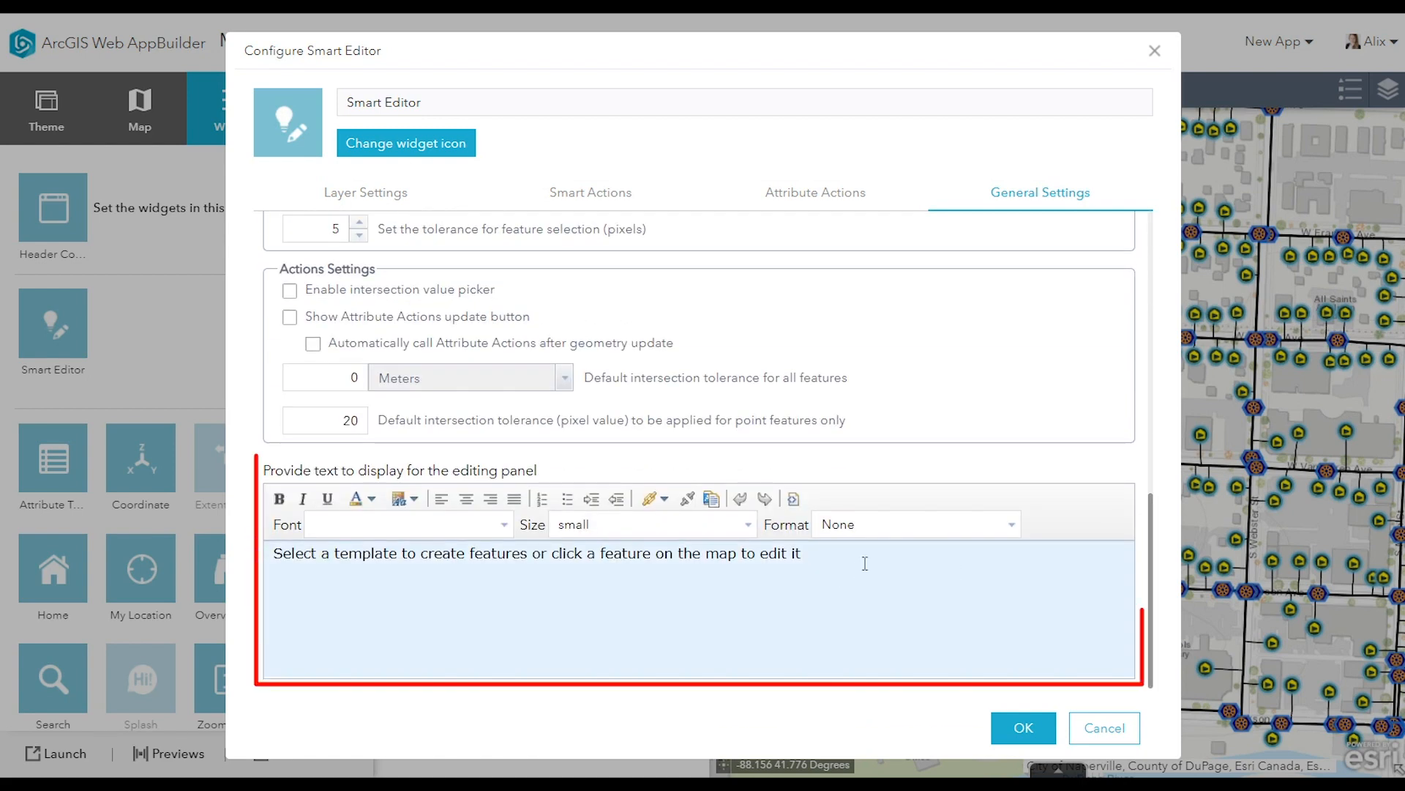
{"action": "left_click_drag", "start_coordinate": [868, 560], "coordinate": [206, 545]}
{"action": "type", "text": "To find a manhole, type the Asset ID into the search.  To start inspections, select manholes by clicking the map, using the select tool, or highlighting records in the table."}
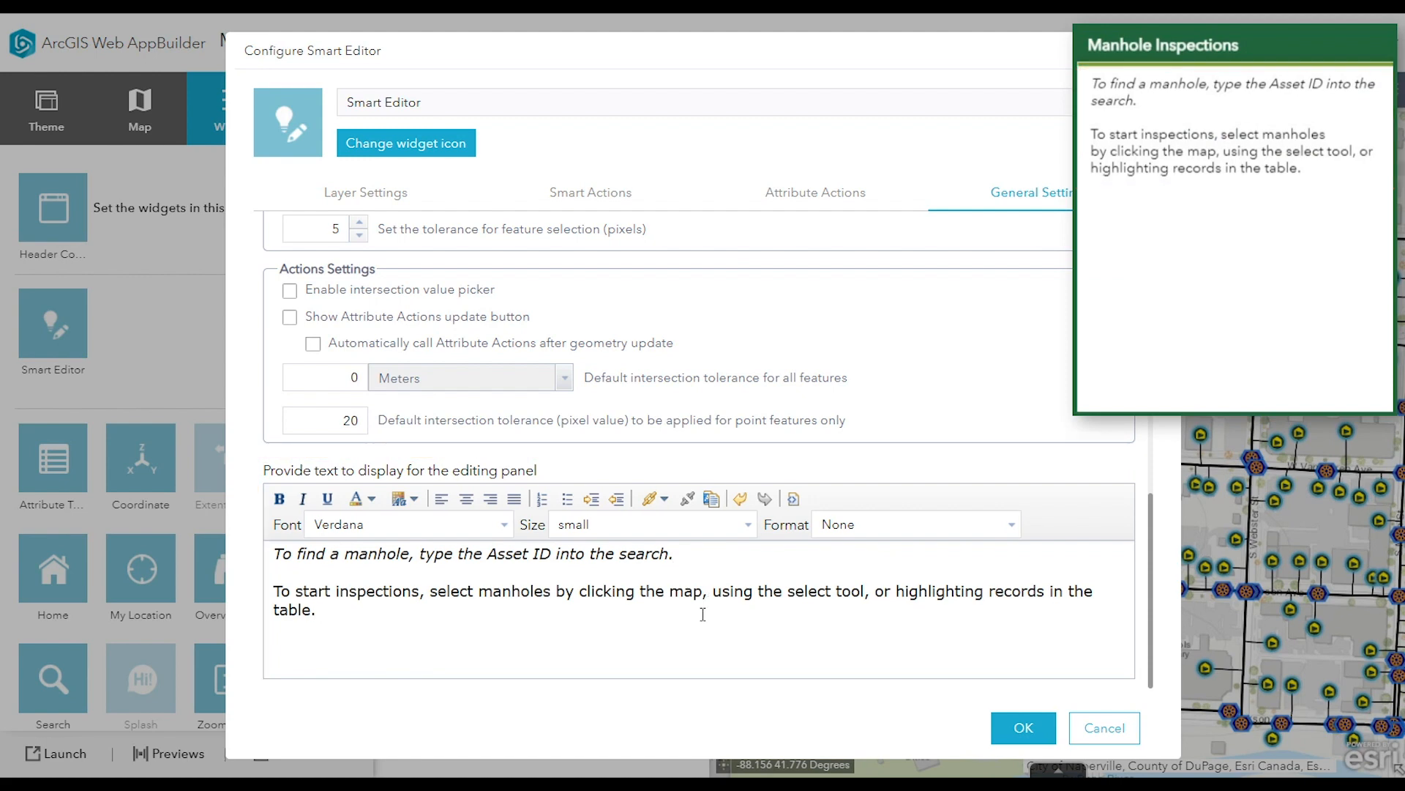
- Define the Manholes layer's attribute overview text as "To start a new inspection, click the icon bellow", including the new-record icon image
{"action": "left_click", "coordinate": [400, 199]}
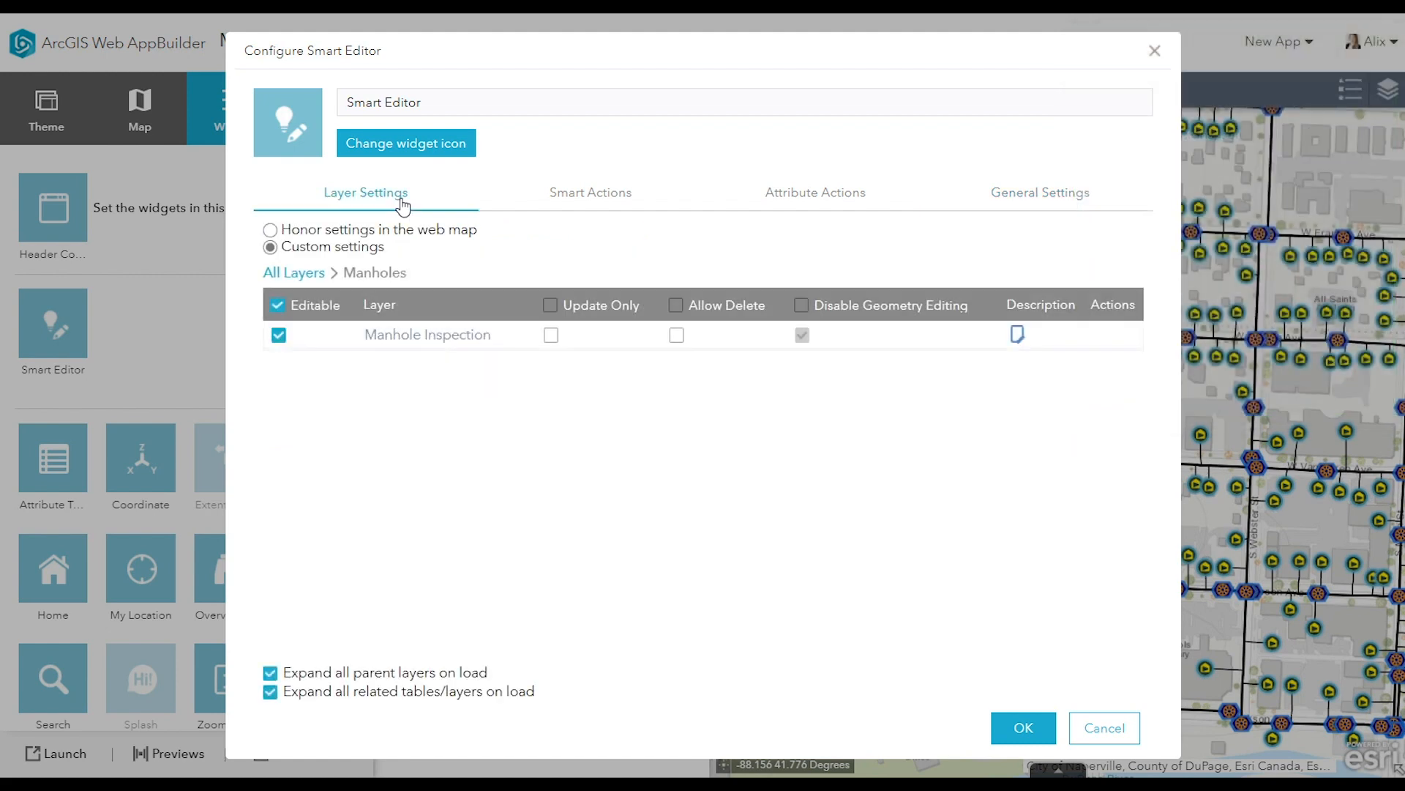
{"action": "left_click", "coordinate": [307, 284]}
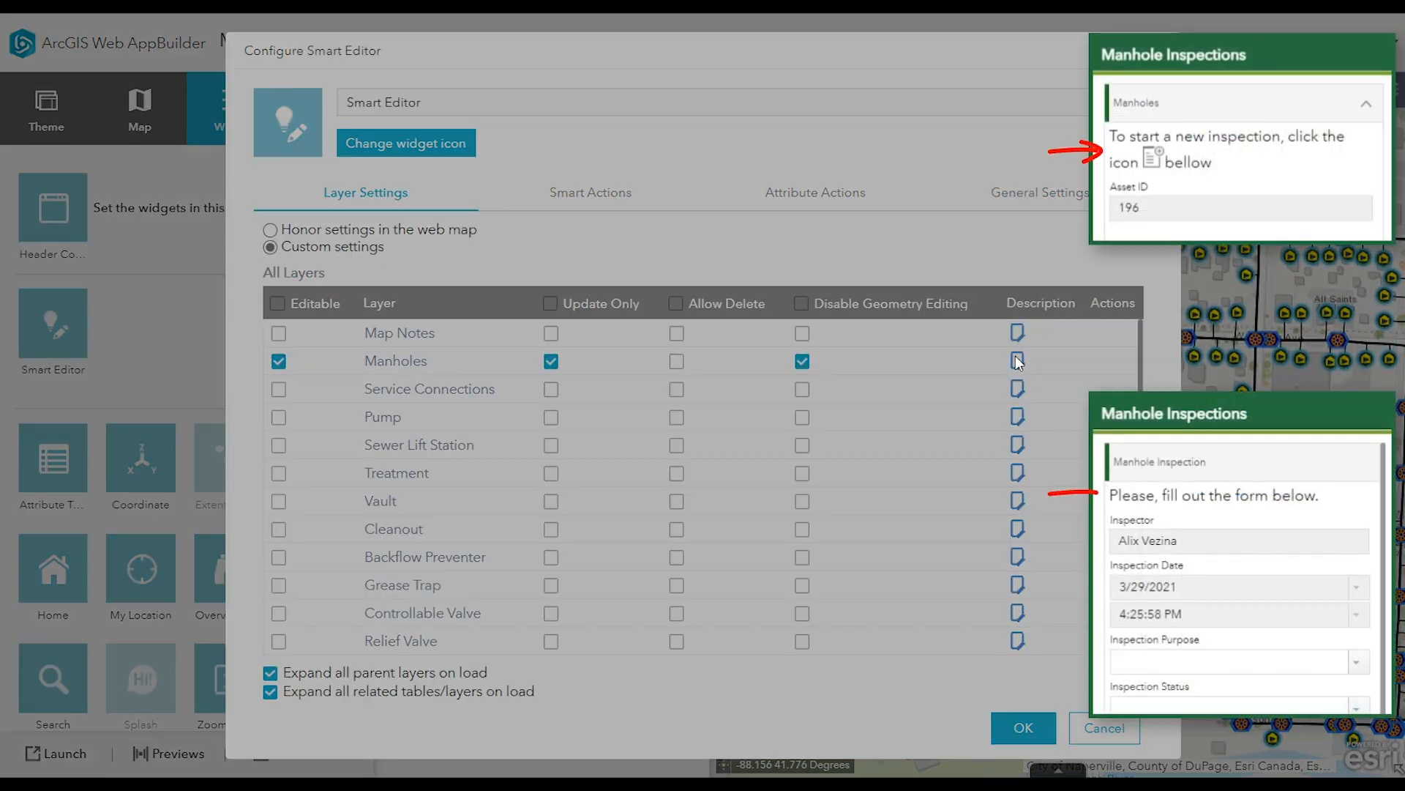
{"action": "left_click", "coordinate": [1017, 360]}
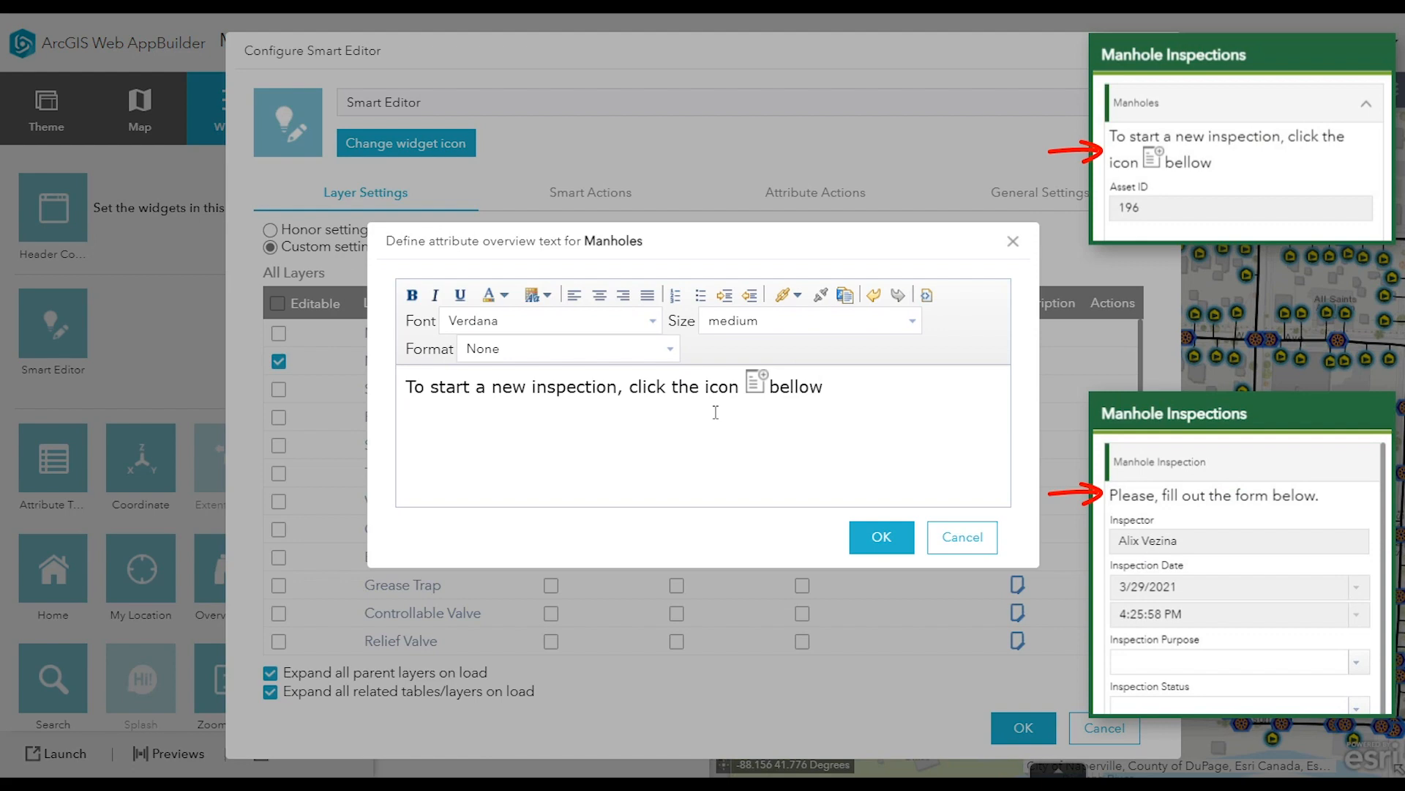
{"action": "left_click", "coordinate": [886, 539]}
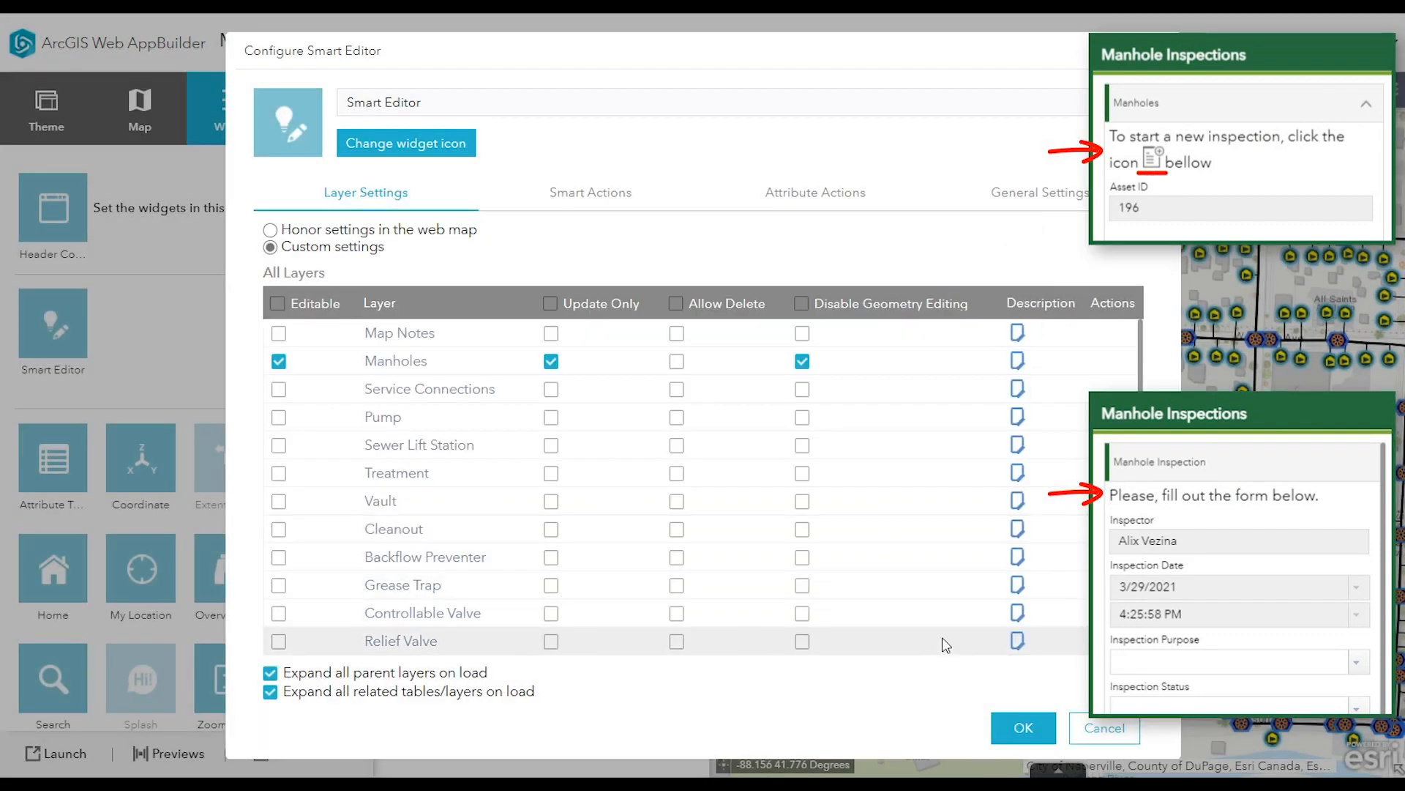
- Define the attribute overview text for the related Manhole Inspection table as "Please, fill out the form below."
{"action": "left_click", "coordinate": [1109, 362]}
{"action": "left_click", "coordinate": [1017, 335]}
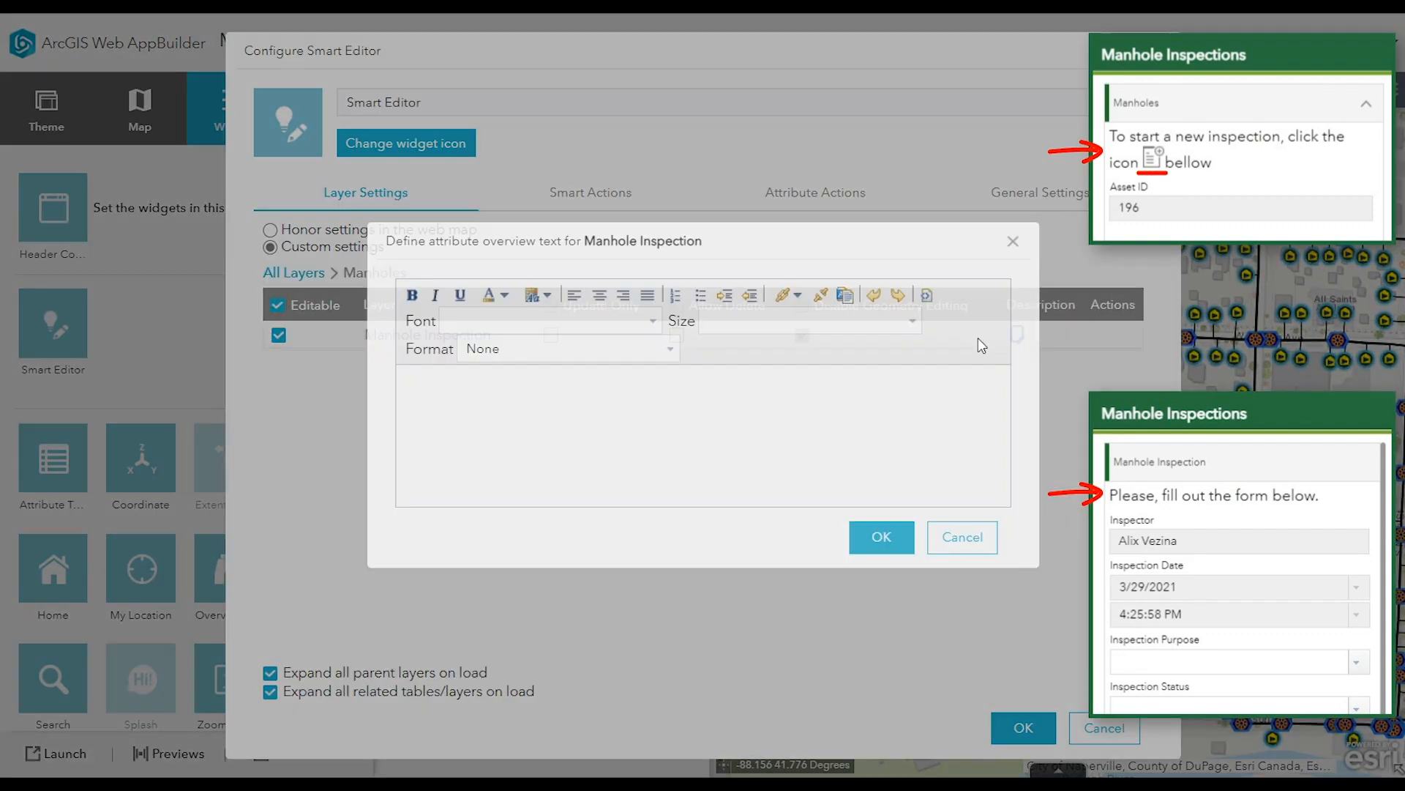
{"action": "left_click", "coordinate": [867, 537]}
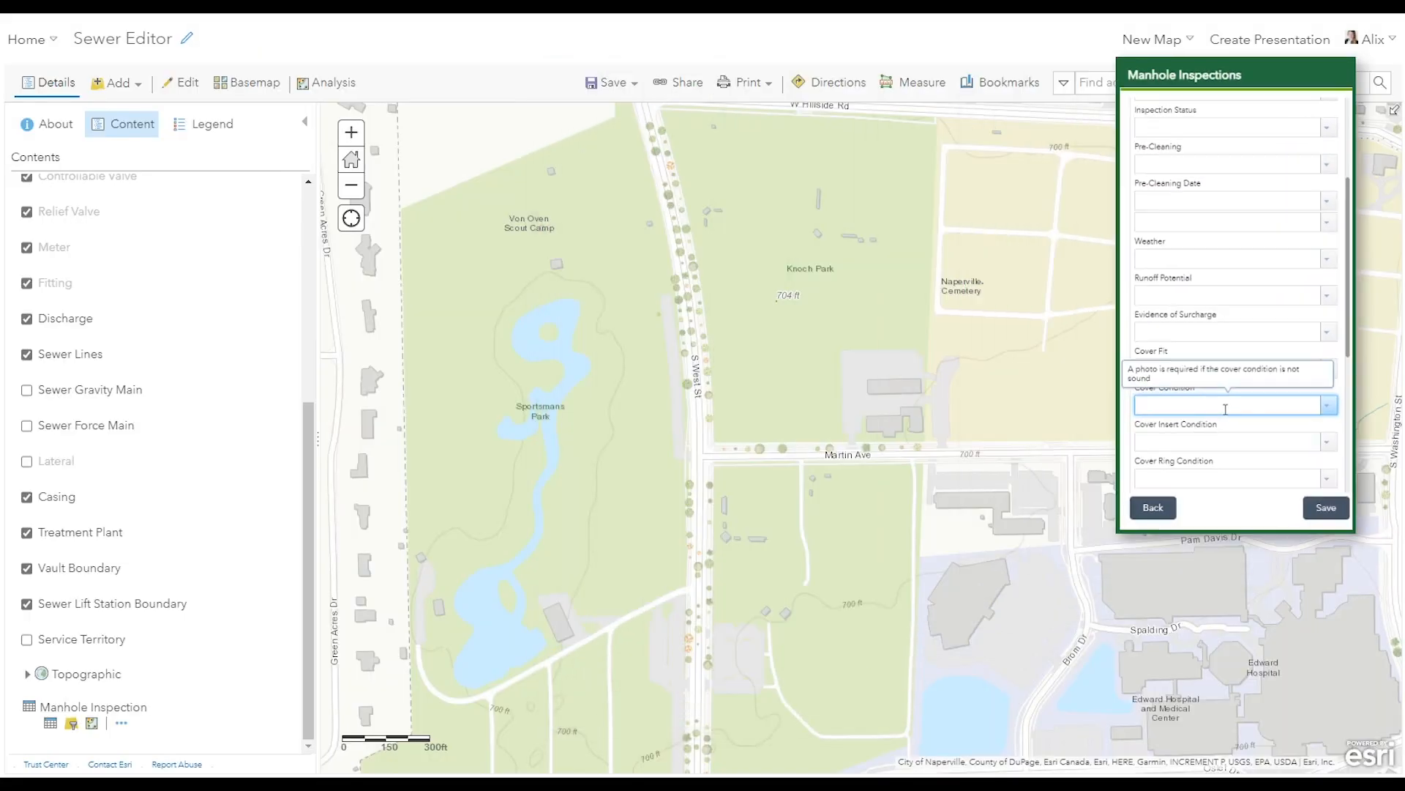
- In the Sewer Editor web map, examine the Pre-Cleaning field's editing hint in the Manhole Inspection table's pop-up attribute configuration
{"action": "left_click", "coordinate": [121, 722]}
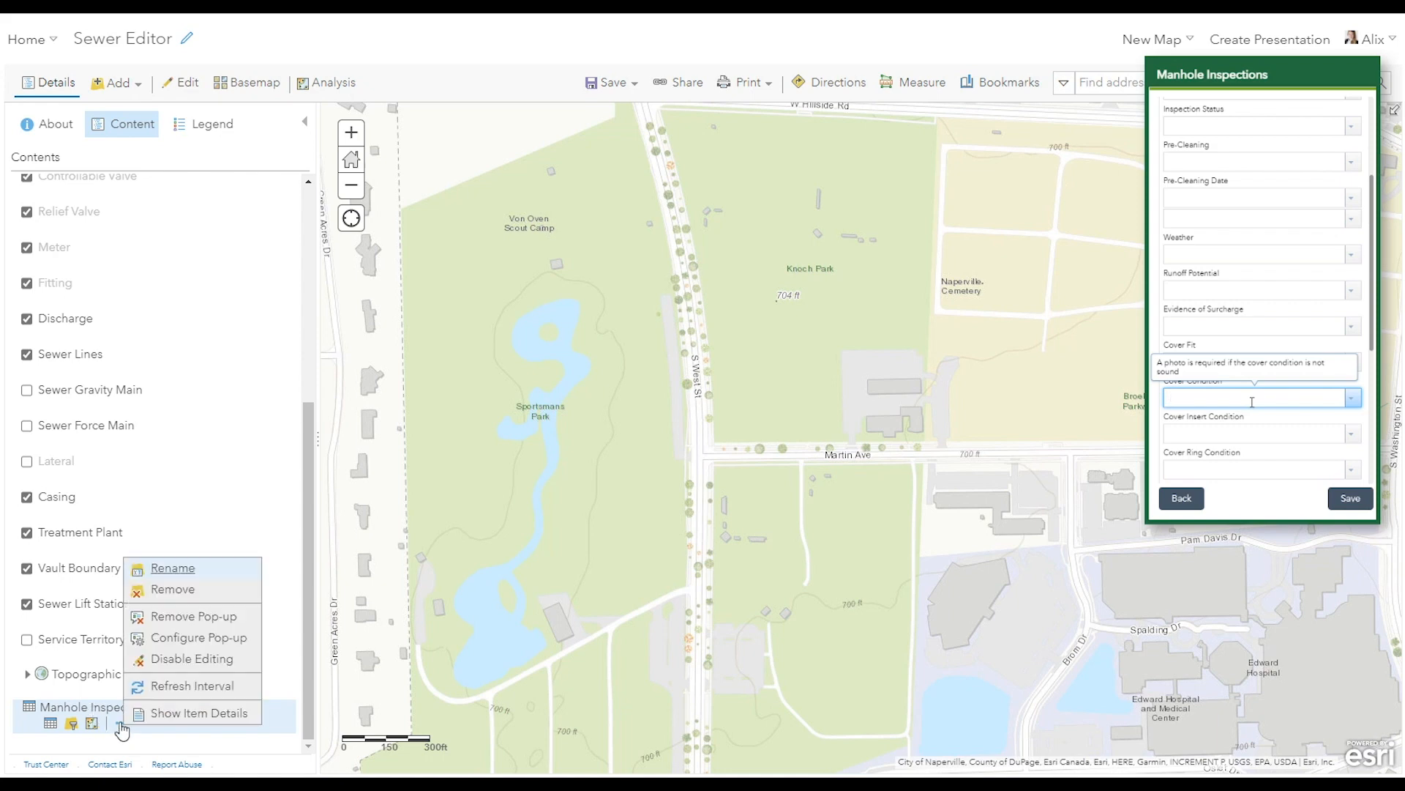
{"action": "left_click", "coordinate": [183, 640]}
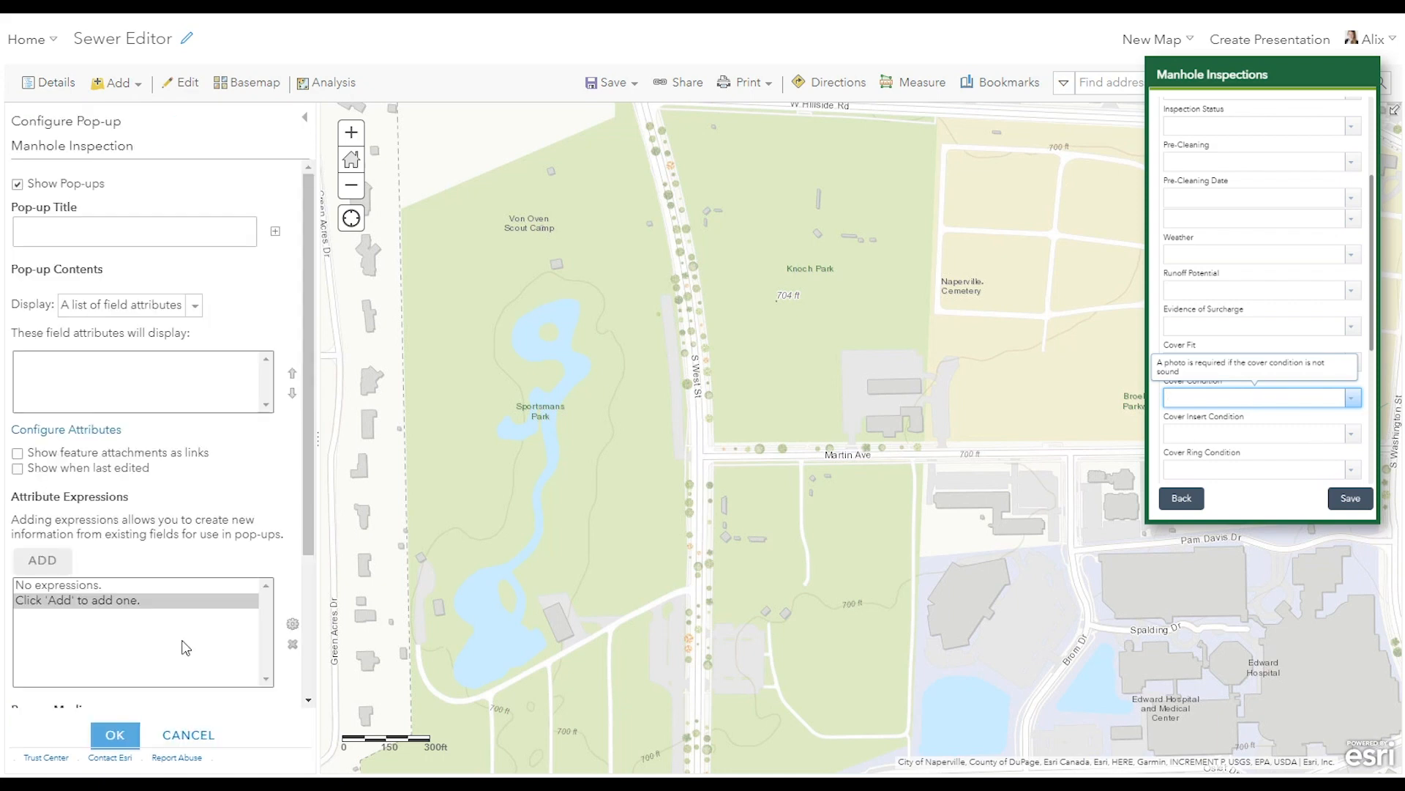
{"action": "left_click", "coordinate": [100, 426]}
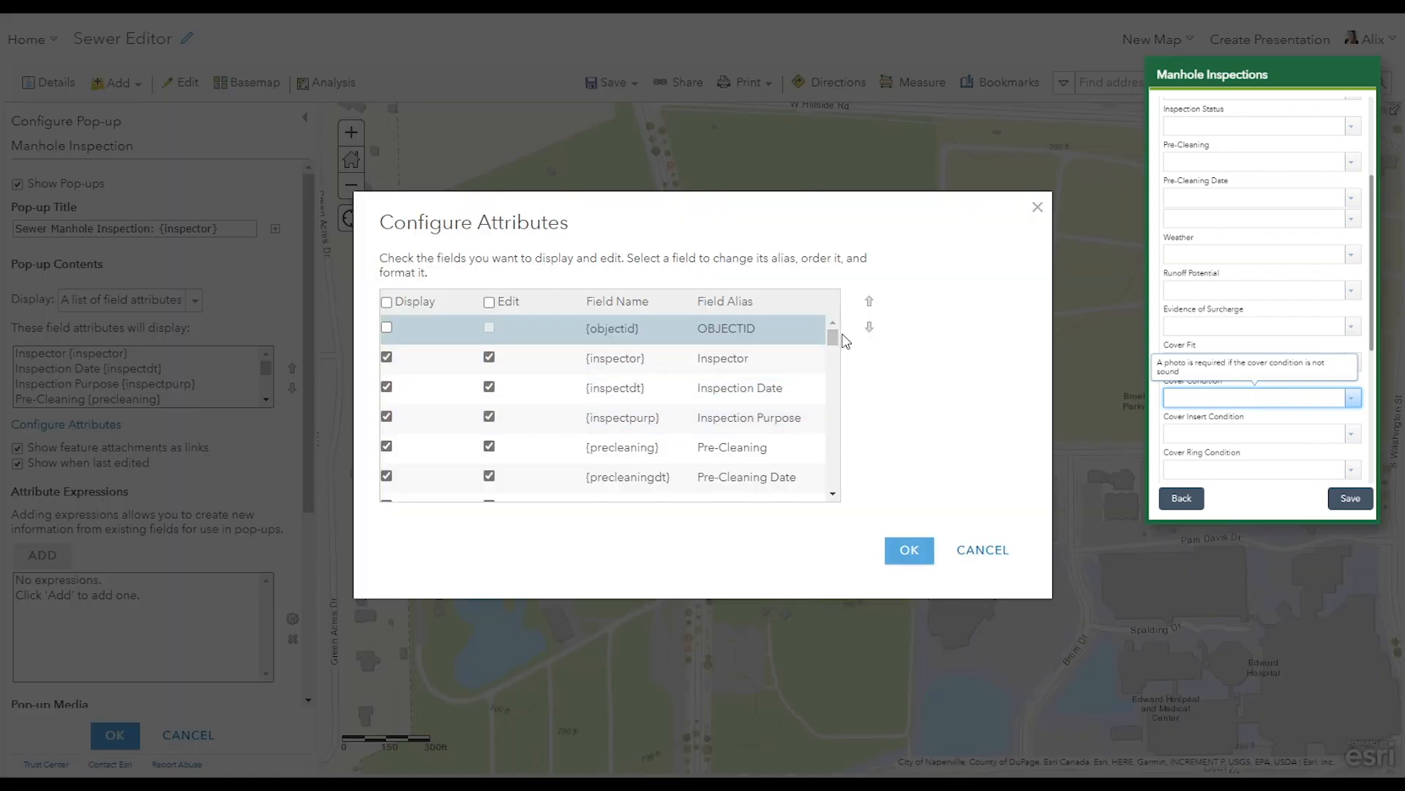
{"action": "left_click_drag", "start_coordinate": [836, 336], "coordinate": [838, 348]}
{"action": "left_click", "coordinate": [732, 330]}
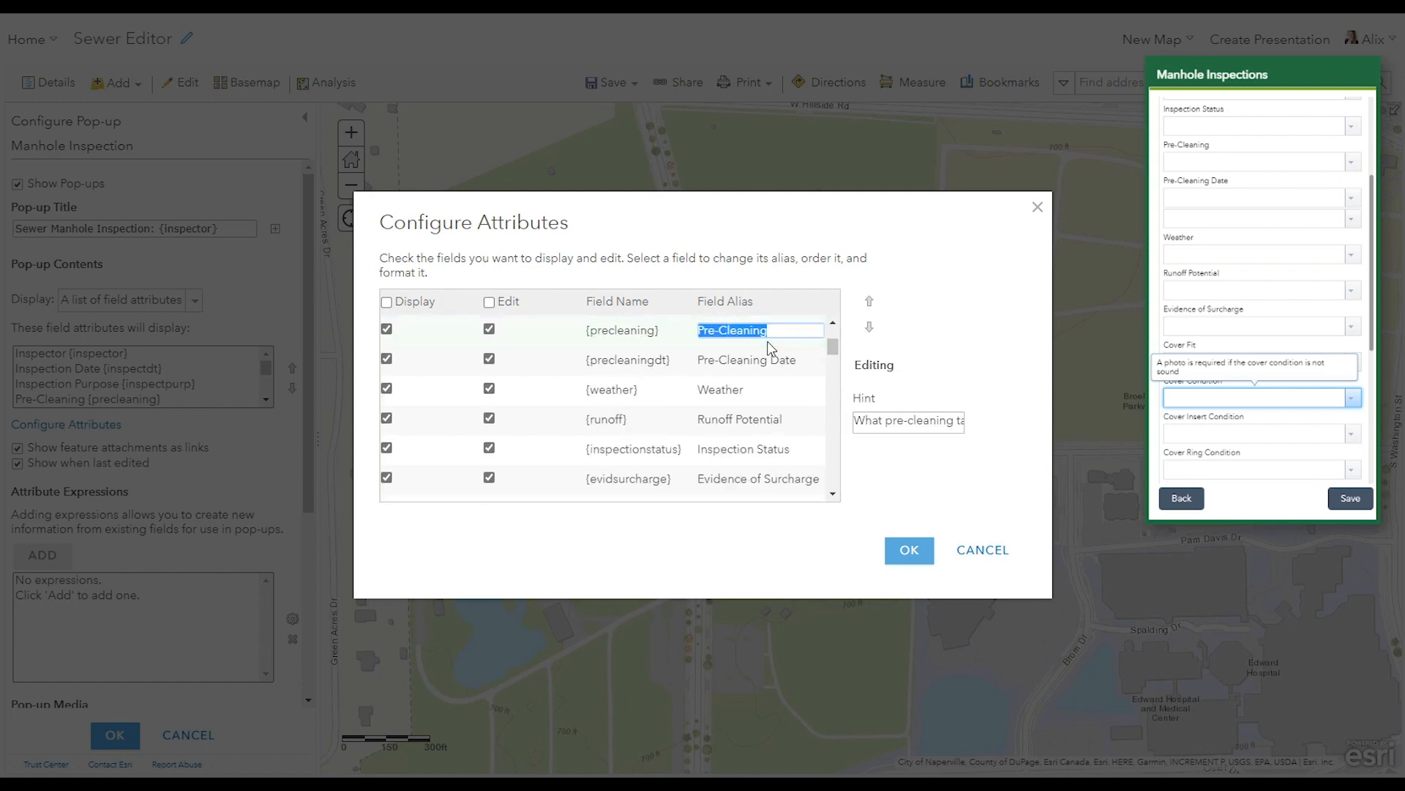
{"action": "left_click", "coordinate": [900, 421]}
{"action": "left_click_drag", "start_coordinate": [928, 427], "coordinate": [1046, 430]}
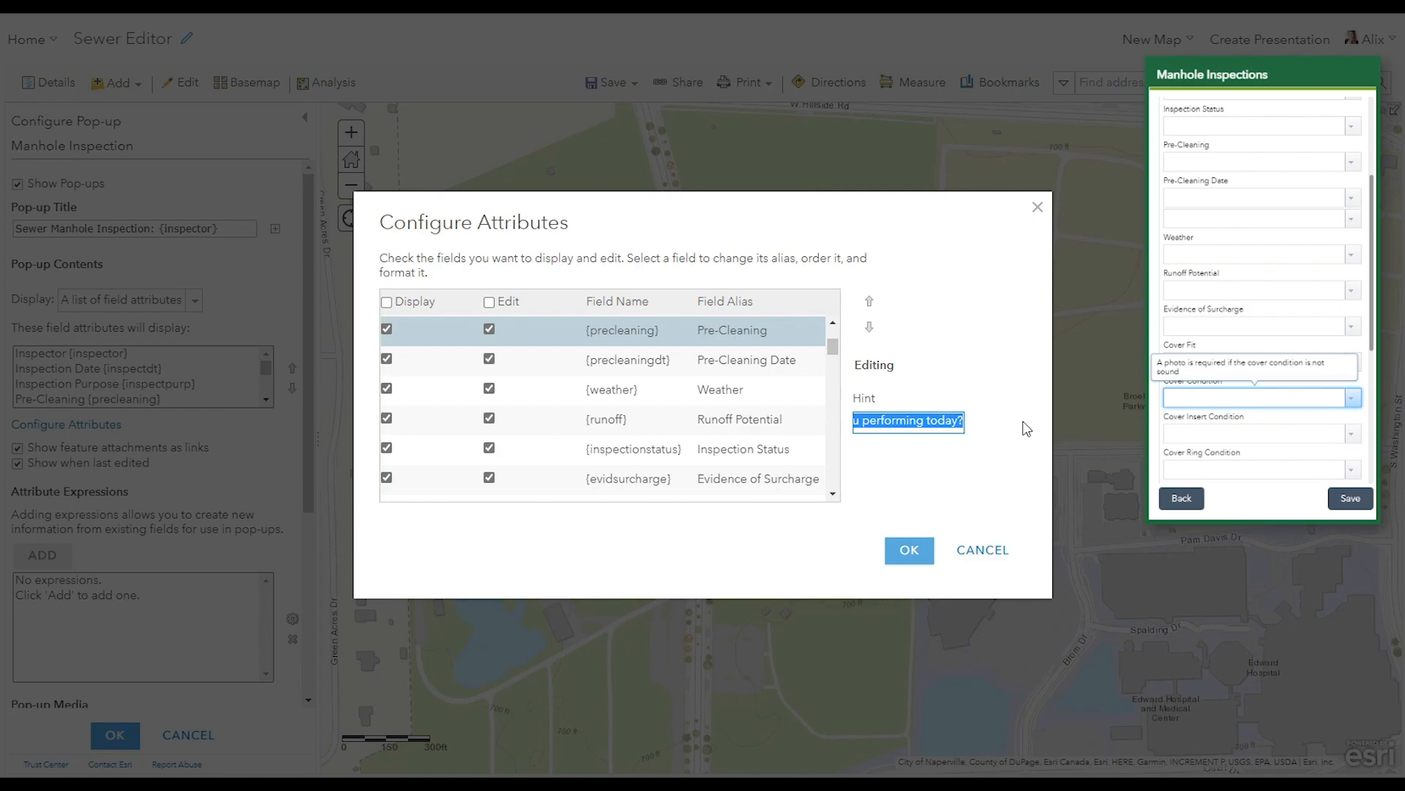
{"action": "left_click", "coordinate": [1027, 429]}
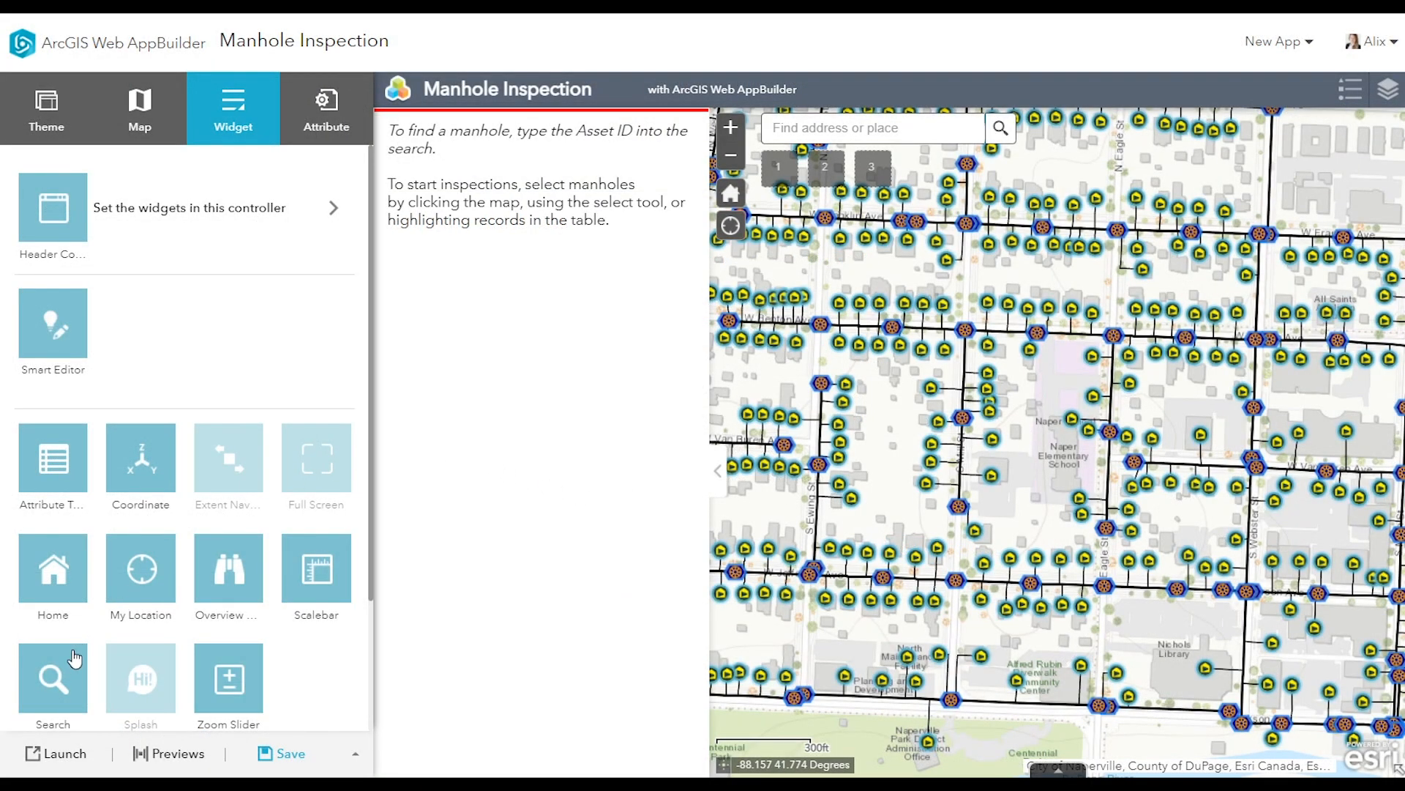
- Back in the app builder, add the map's Manholes layer as a search source in the Search widget
{"action": "scroll", "coordinate": [69, 682], "scroll_direction": "down", "scroll_amount": 2}
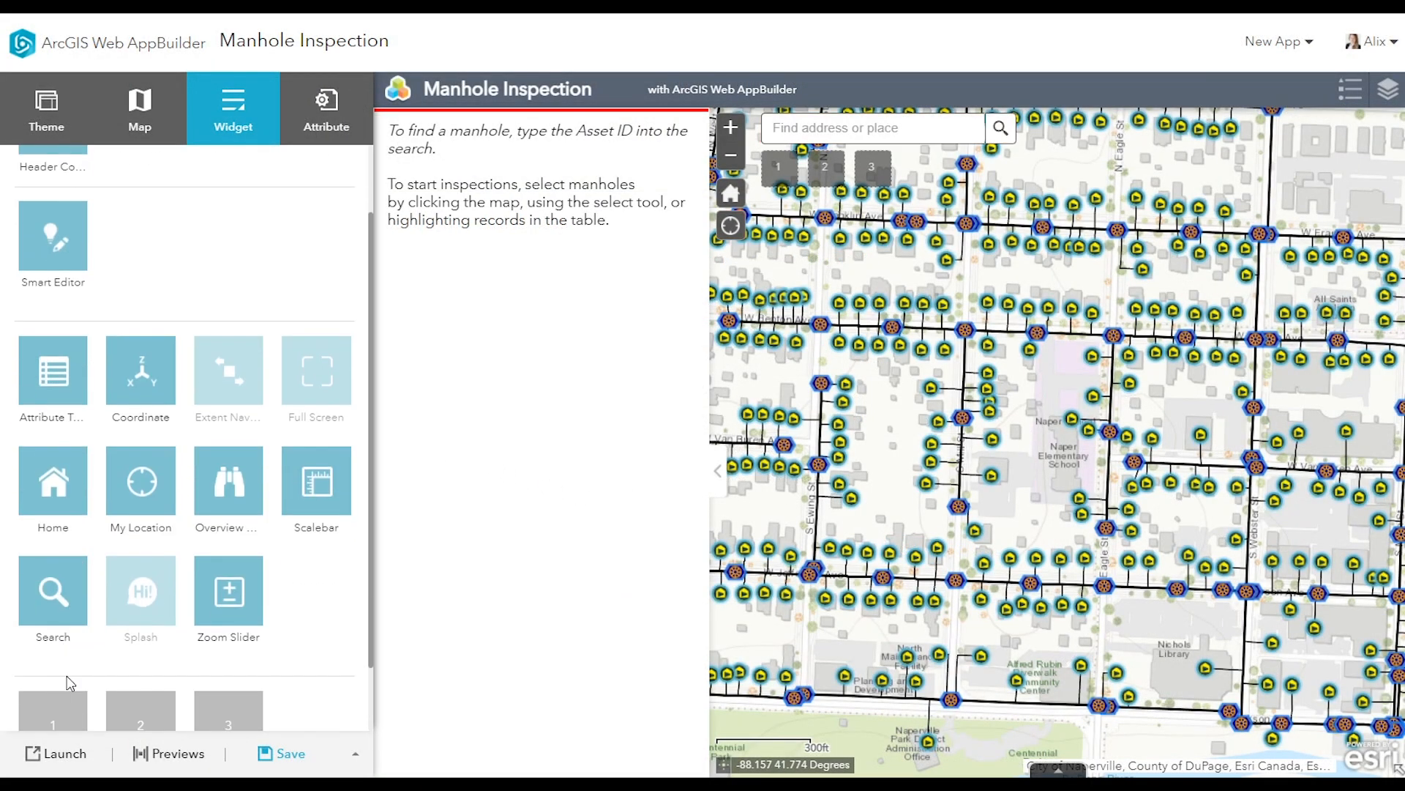
{"action": "left_click", "coordinate": [76, 622]}
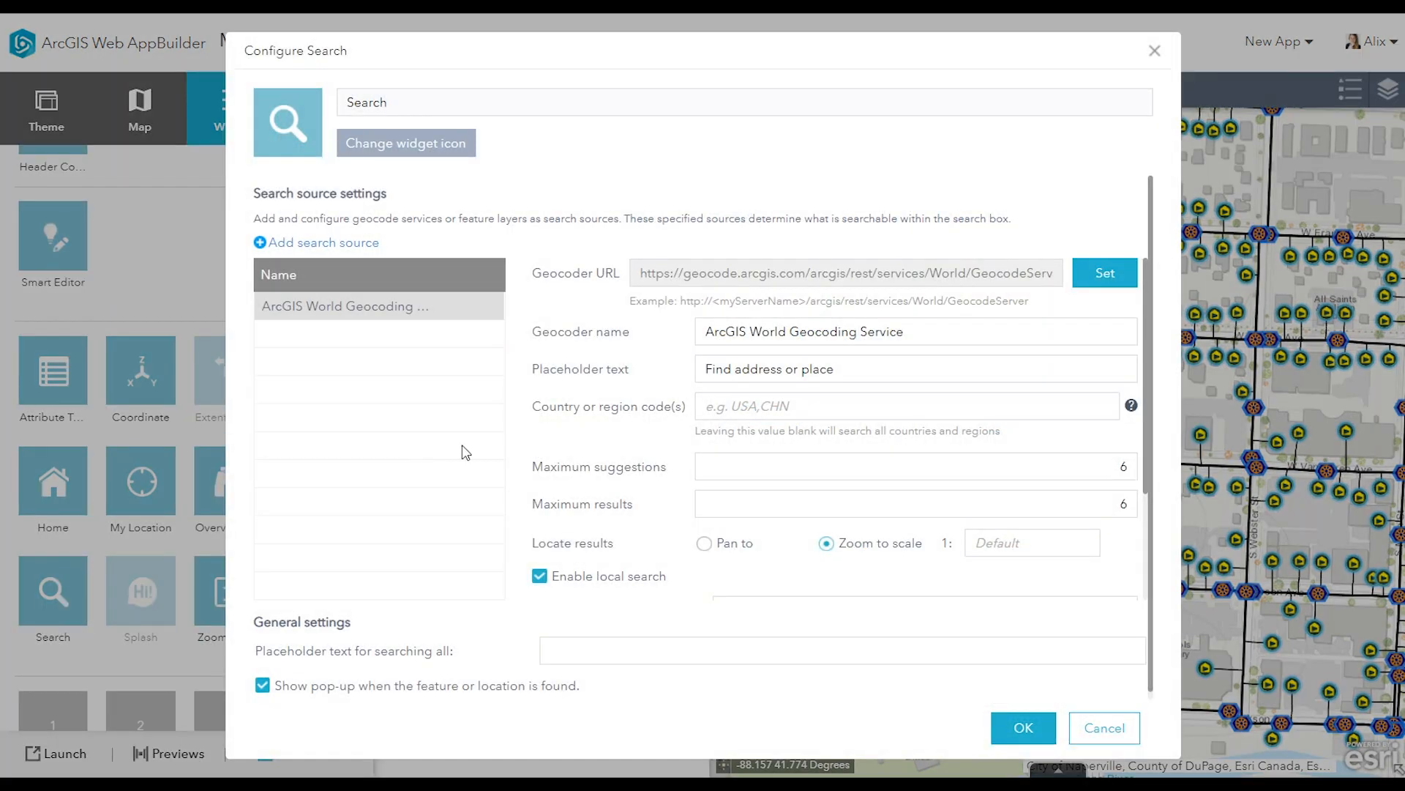
{"action": "left_click", "coordinate": [323, 242]}
{"action": "left_click", "coordinate": [317, 273]}
{"action": "left_click", "coordinate": [475, 280]}
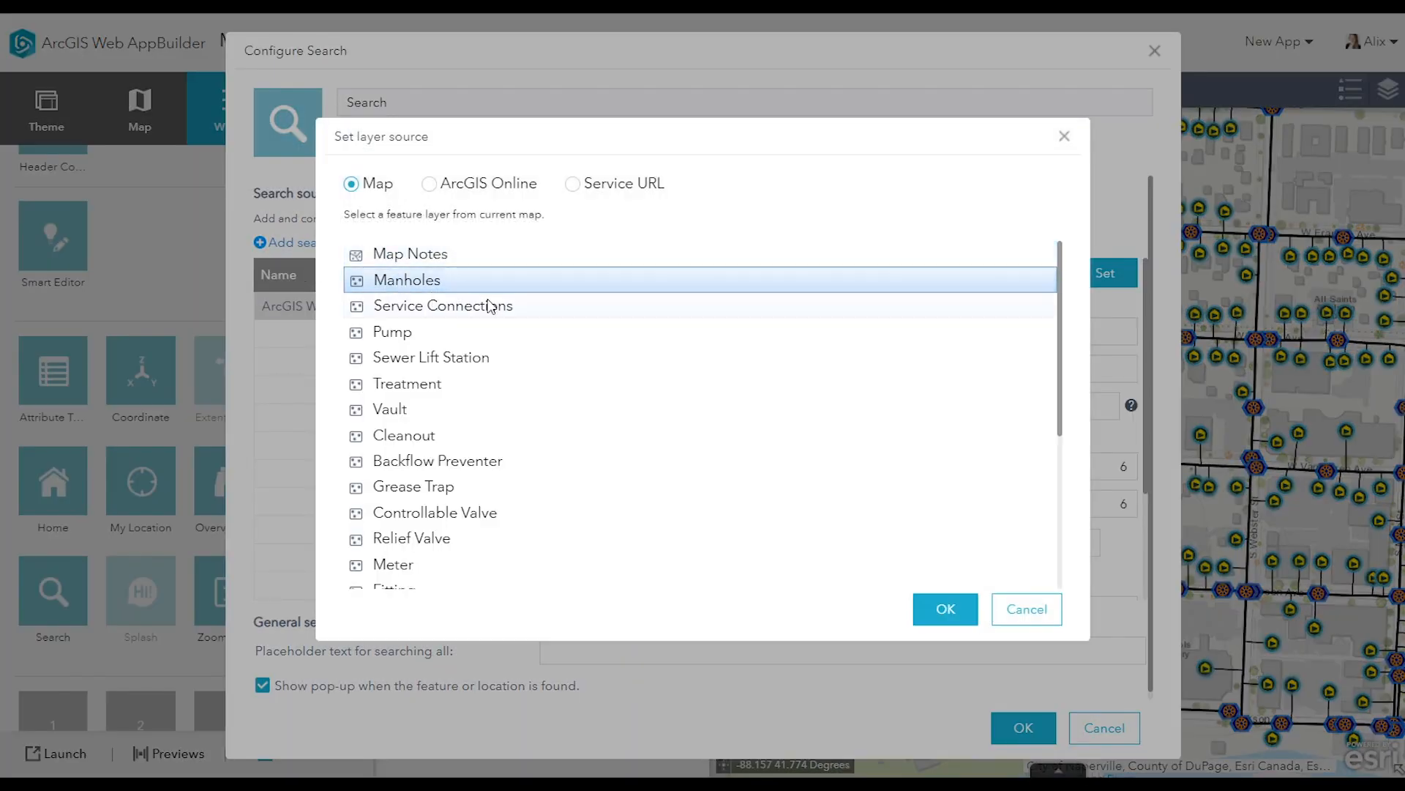
{"action": "left_click", "coordinate": [939, 609]}
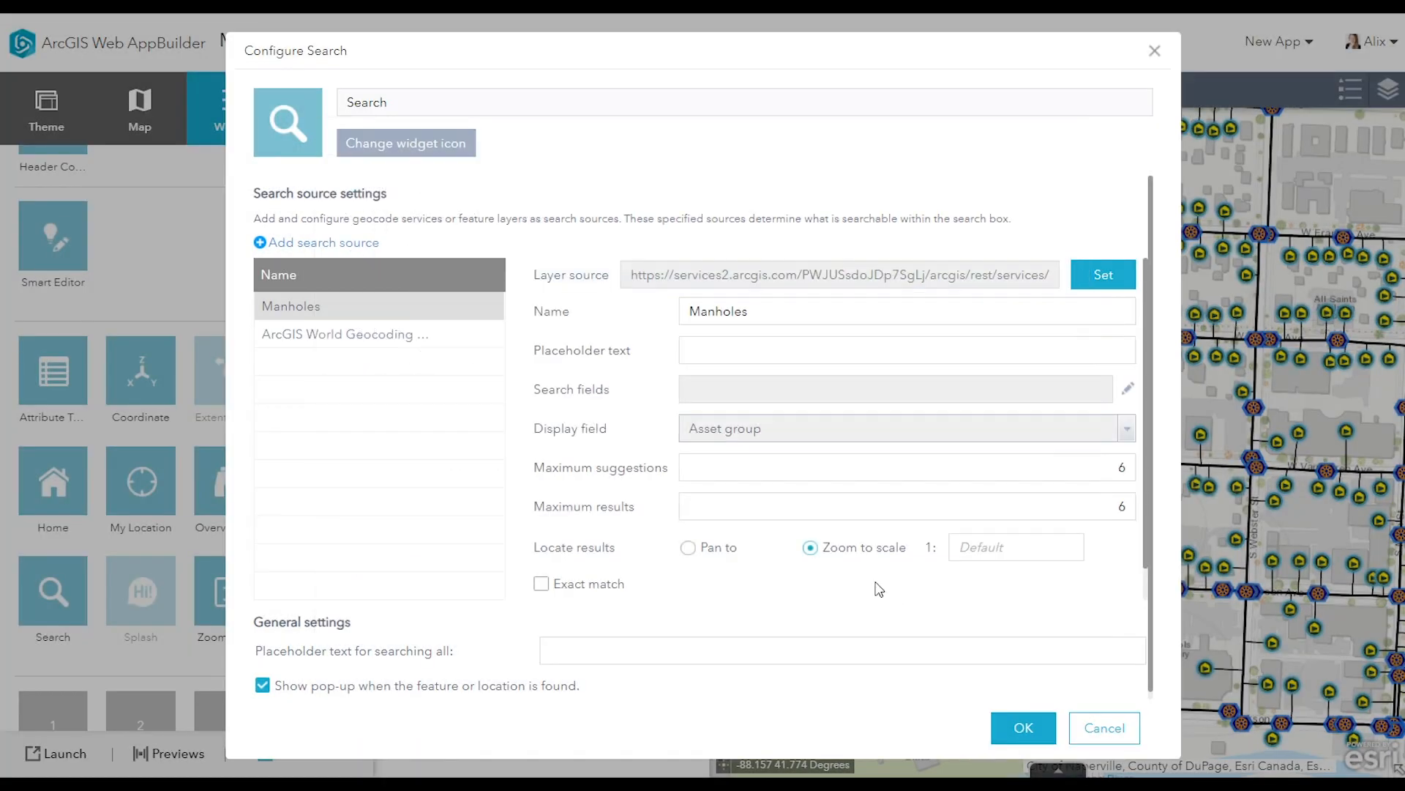
- Set both the search field and the display field of the Manholes search source to assetid: Asset ID
{"action": "left_click", "coordinate": [1127, 388]}
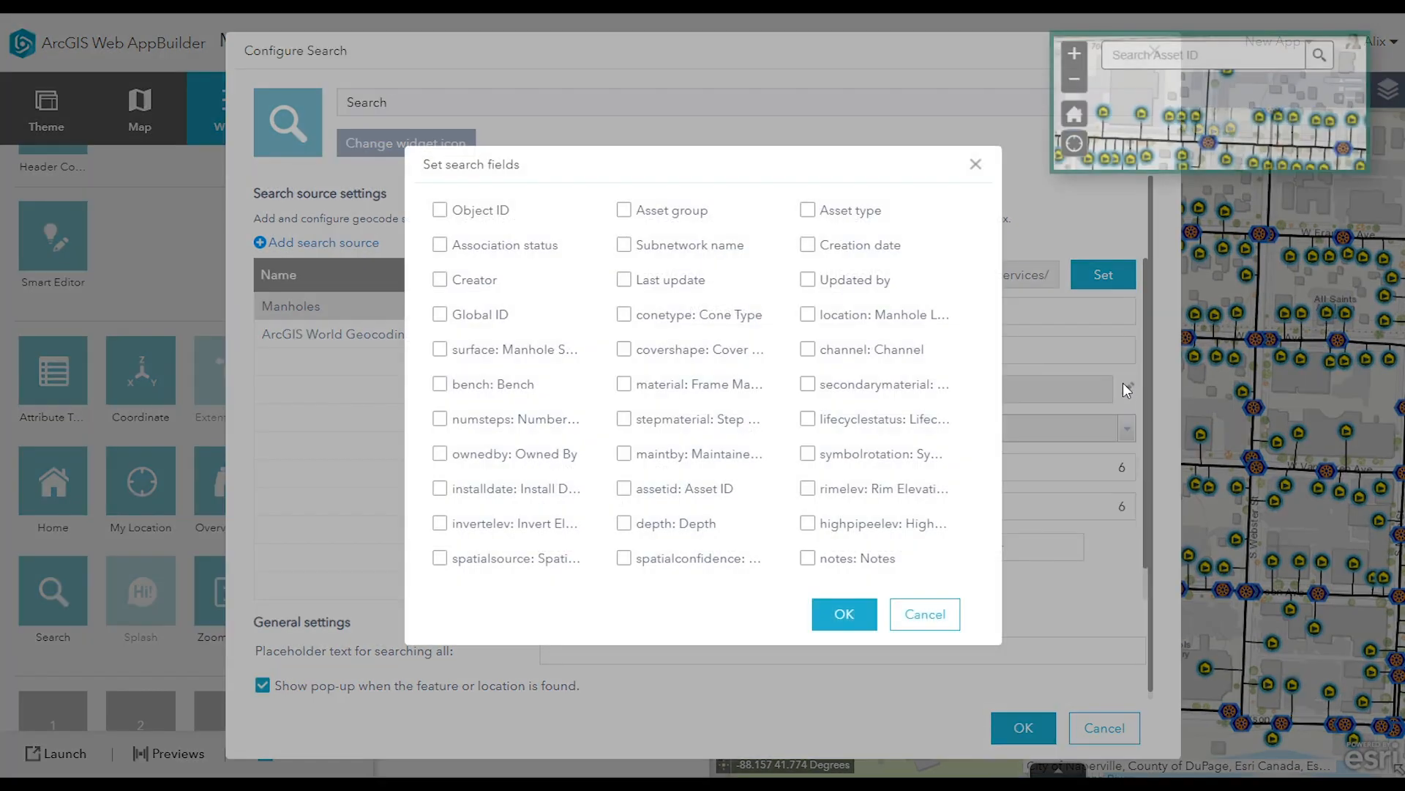
{"action": "left_click", "coordinate": [668, 489]}
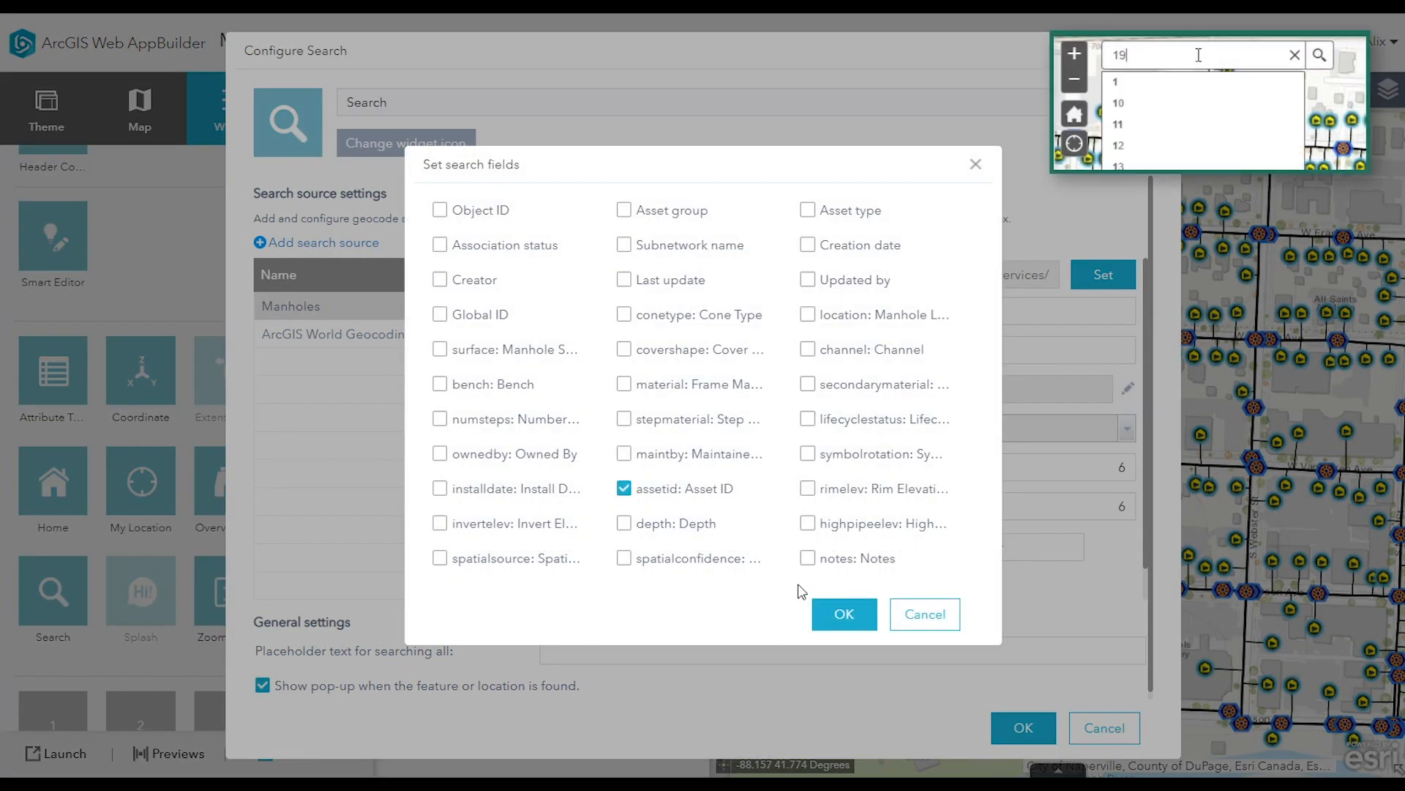
{"action": "left_click", "coordinate": [844, 614]}
{"action": "left_click", "coordinate": [1126, 428]}
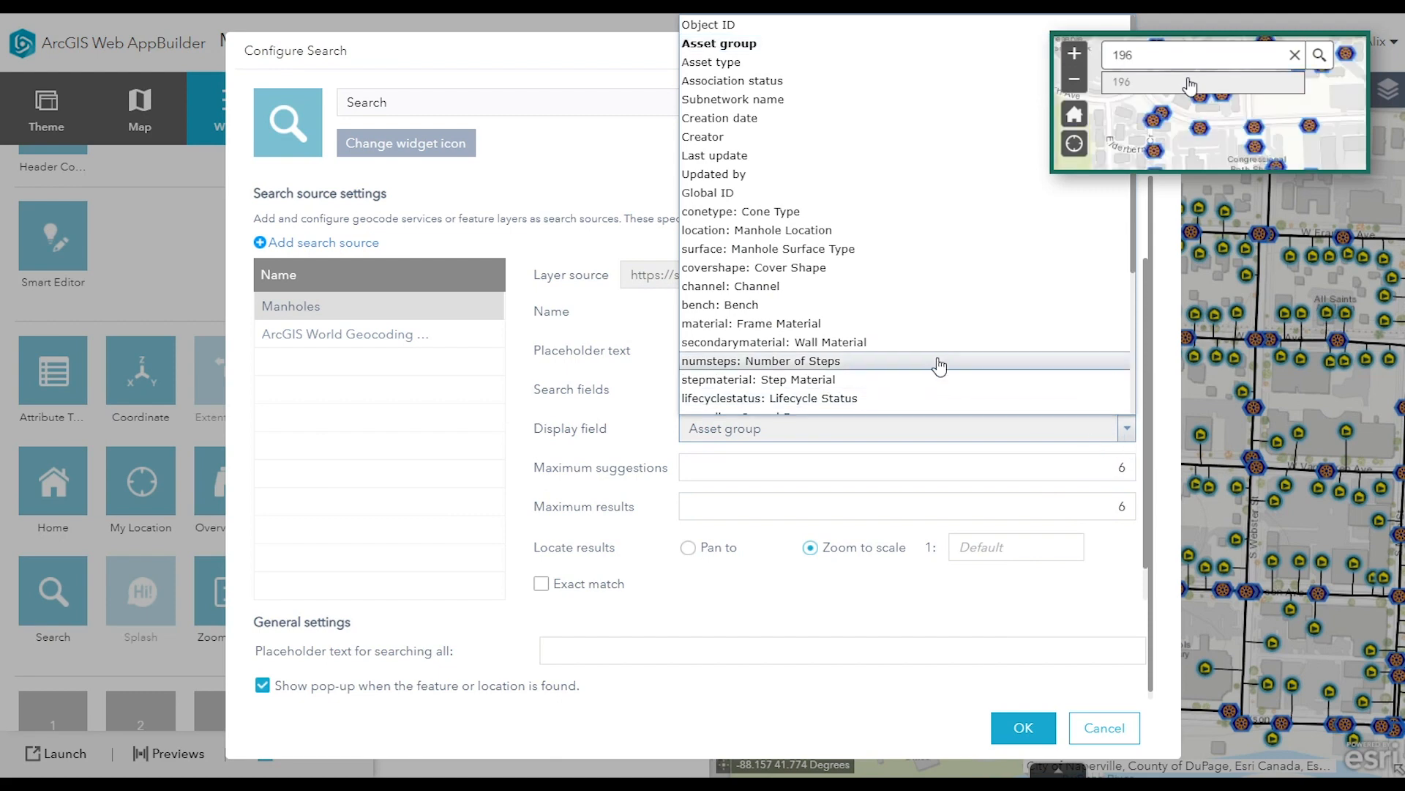
{"action": "scroll", "coordinate": [939, 366], "scroll_direction": "down", "scroll_amount": 5}
{"action": "left_click", "coordinate": [842, 322]}
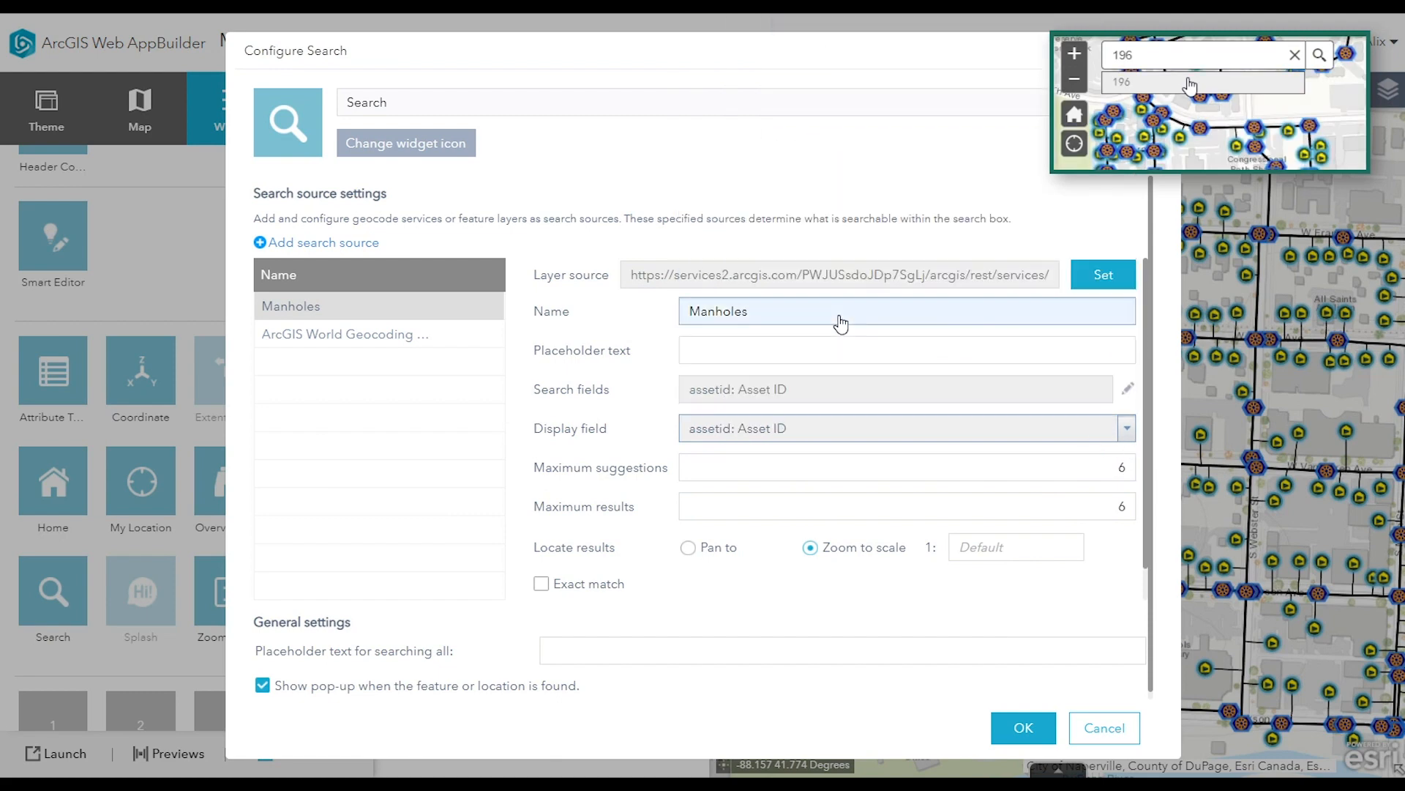
- Set the Manholes source's placeholder text to "Search Asset ID" and save the Search widget configuration
{"action": "left_click", "coordinate": [825, 348]}
{"action": "type", "text": "Search Asset ID"}
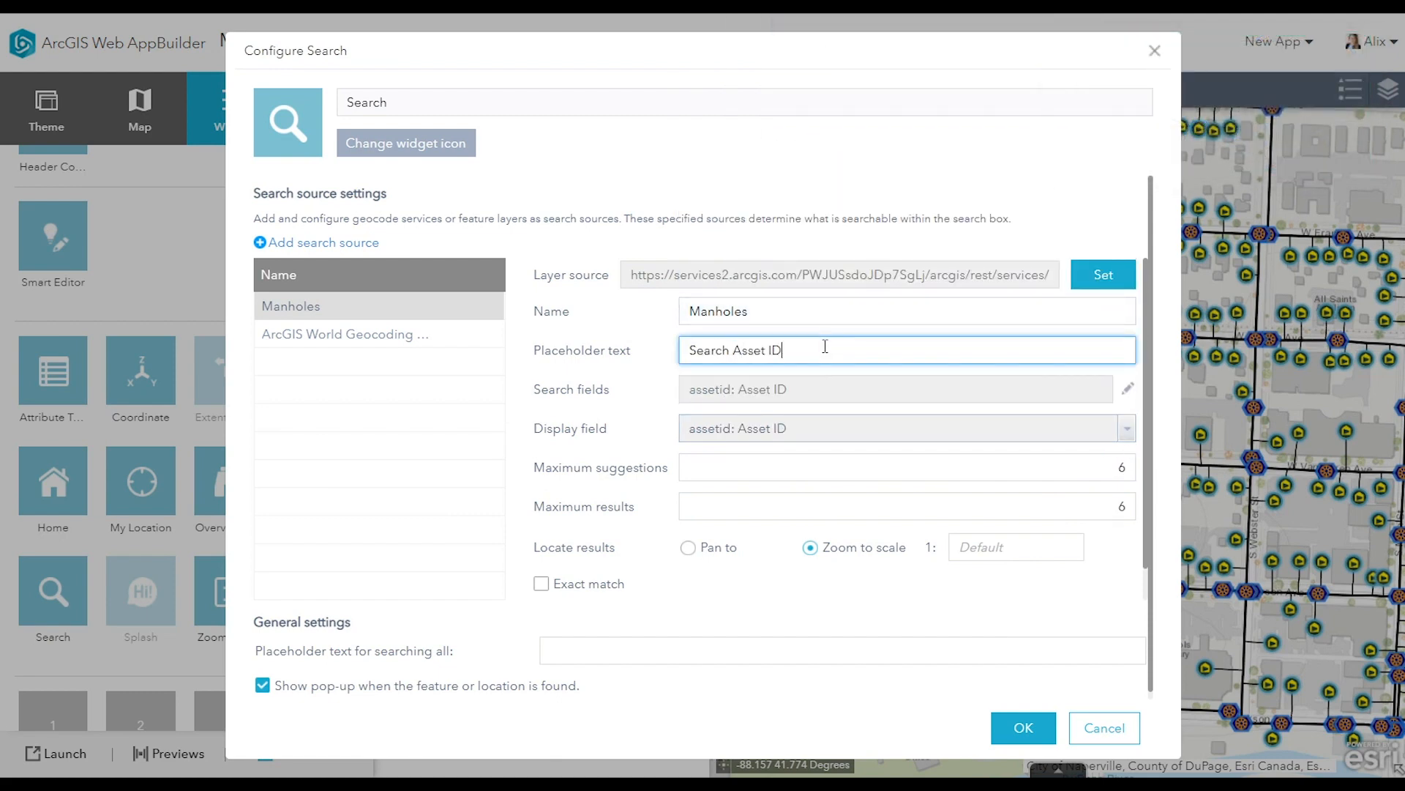
{"action": "left_click", "coordinate": [1032, 734]}
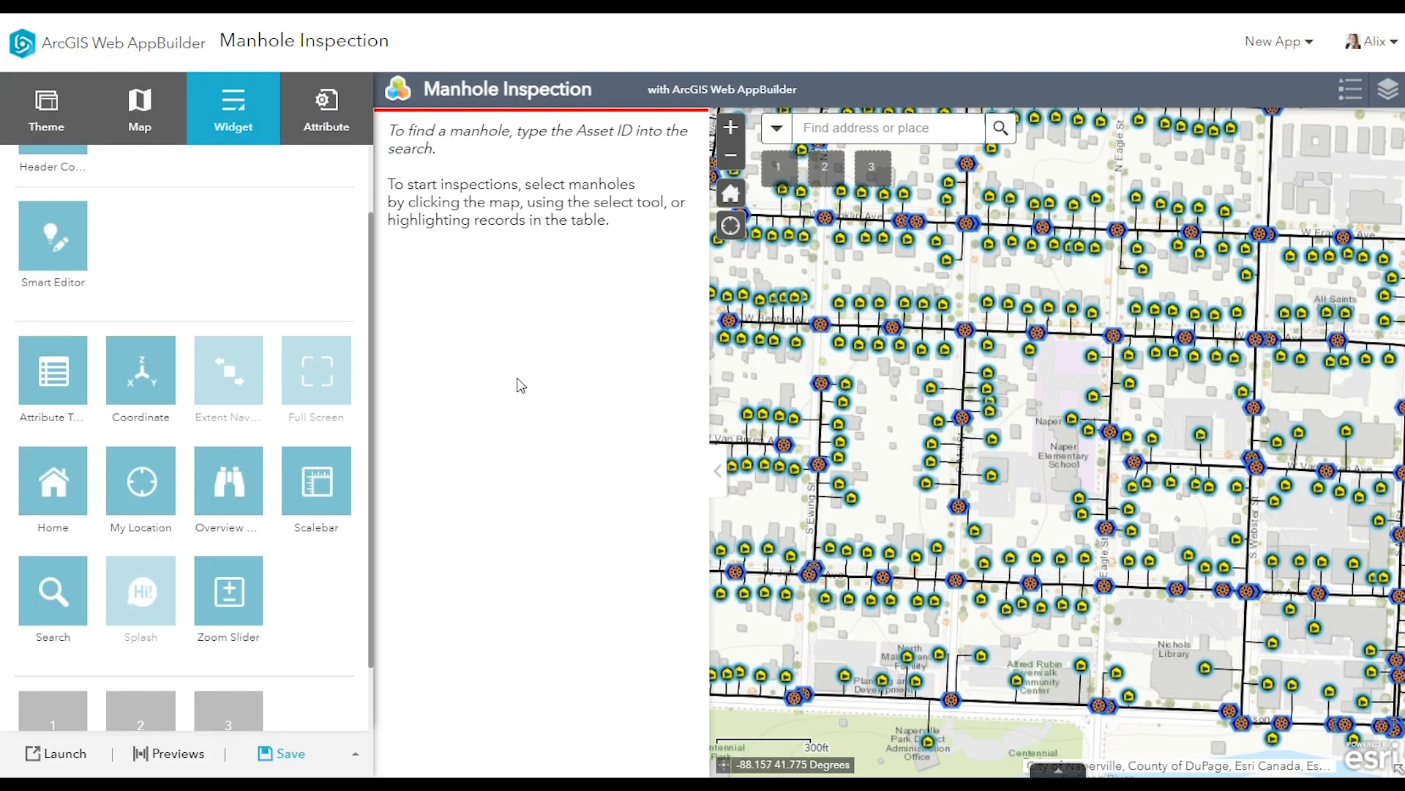
- Configure the Attribute Table widget to show only the Manholes layer
{"action": "left_click", "coordinate": [76, 396]}
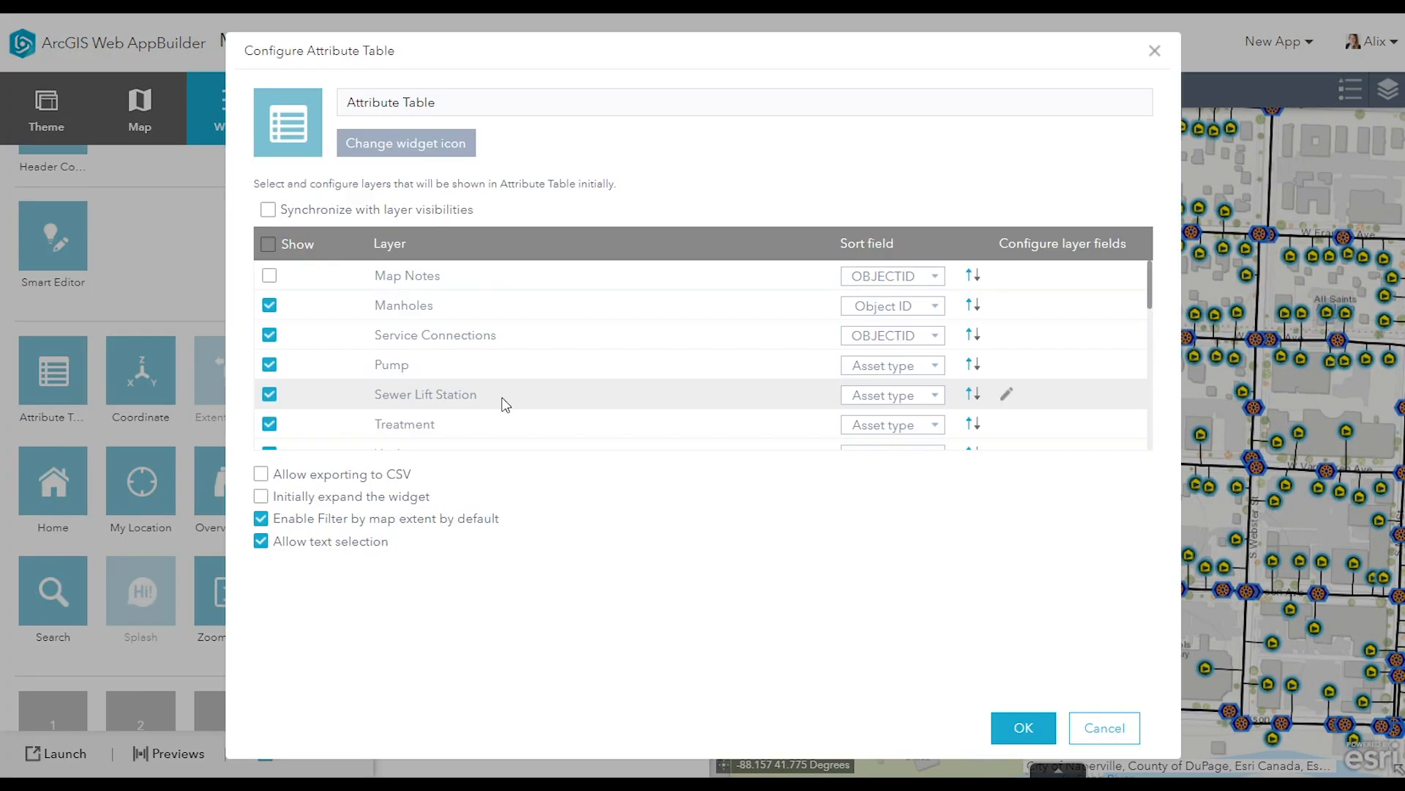
{"action": "left_click", "coordinate": [268, 249]}
{"action": "left_click", "coordinate": [271, 306]}
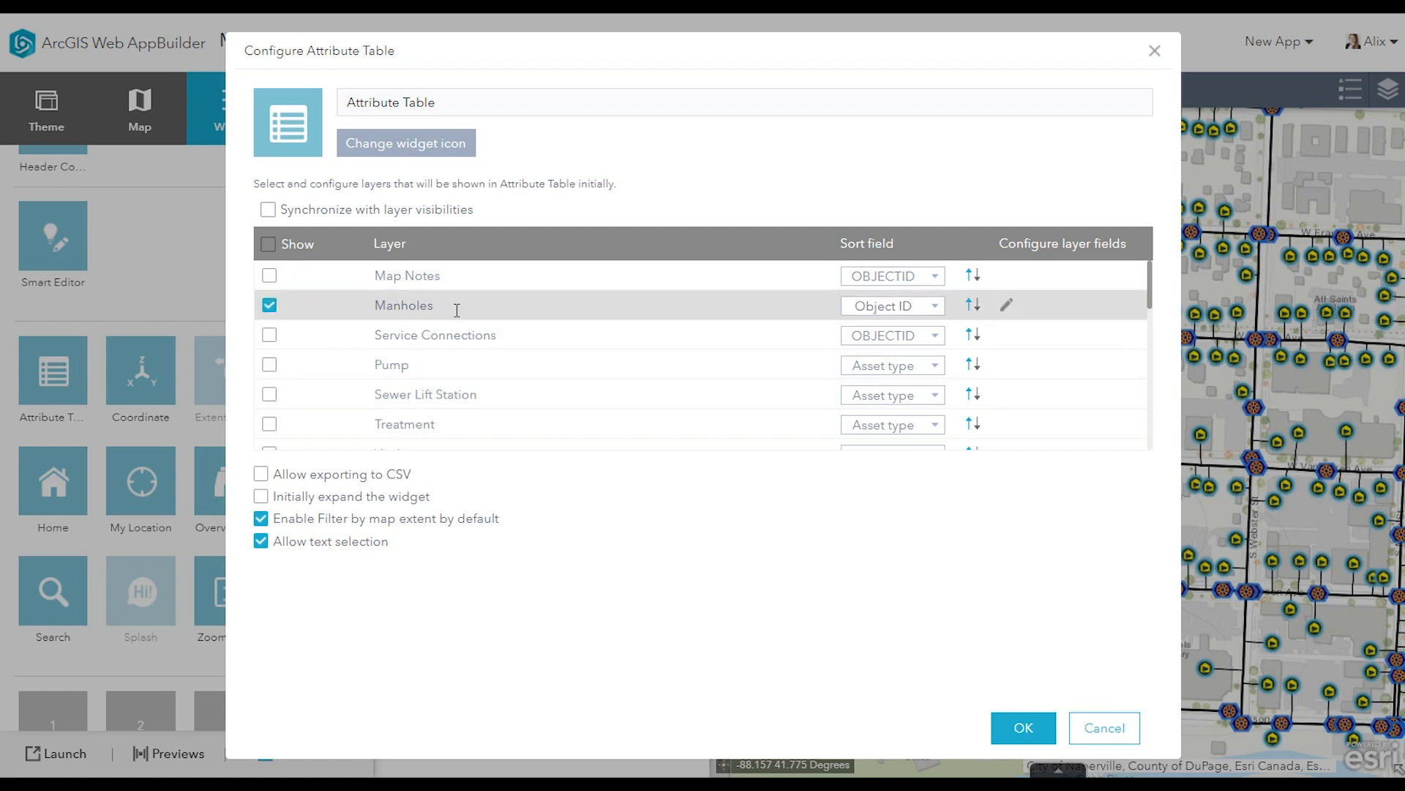
- Set the Manholes layer's sort field to assetid: Asset ID and make the Attribute Table widget initially expanded
{"action": "left_click", "coordinate": [932, 311]}
{"action": "scroll", "coordinate": [934, 483], "scroll_direction": "down", "scroll_amount": 2}
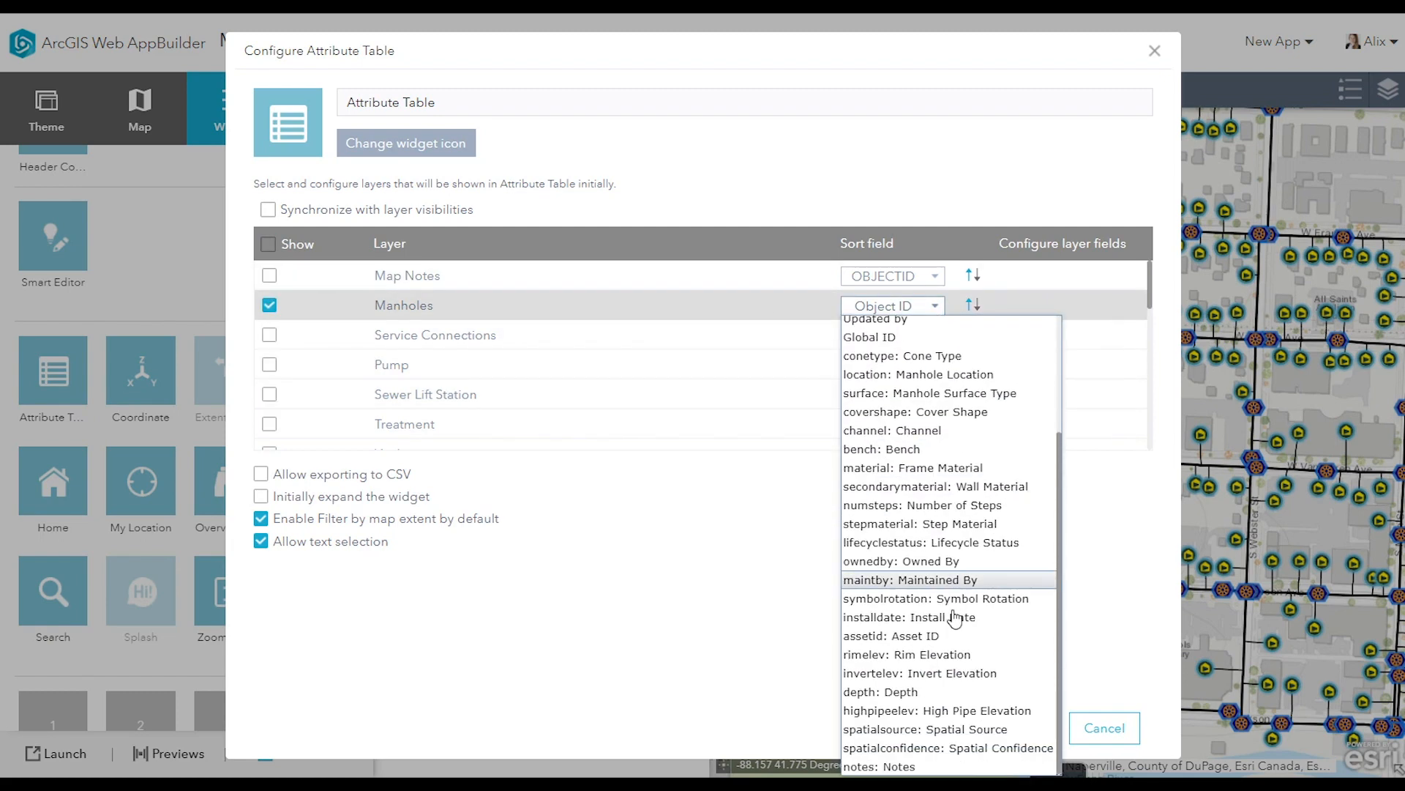
{"action": "left_click", "coordinate": [915, 635]}
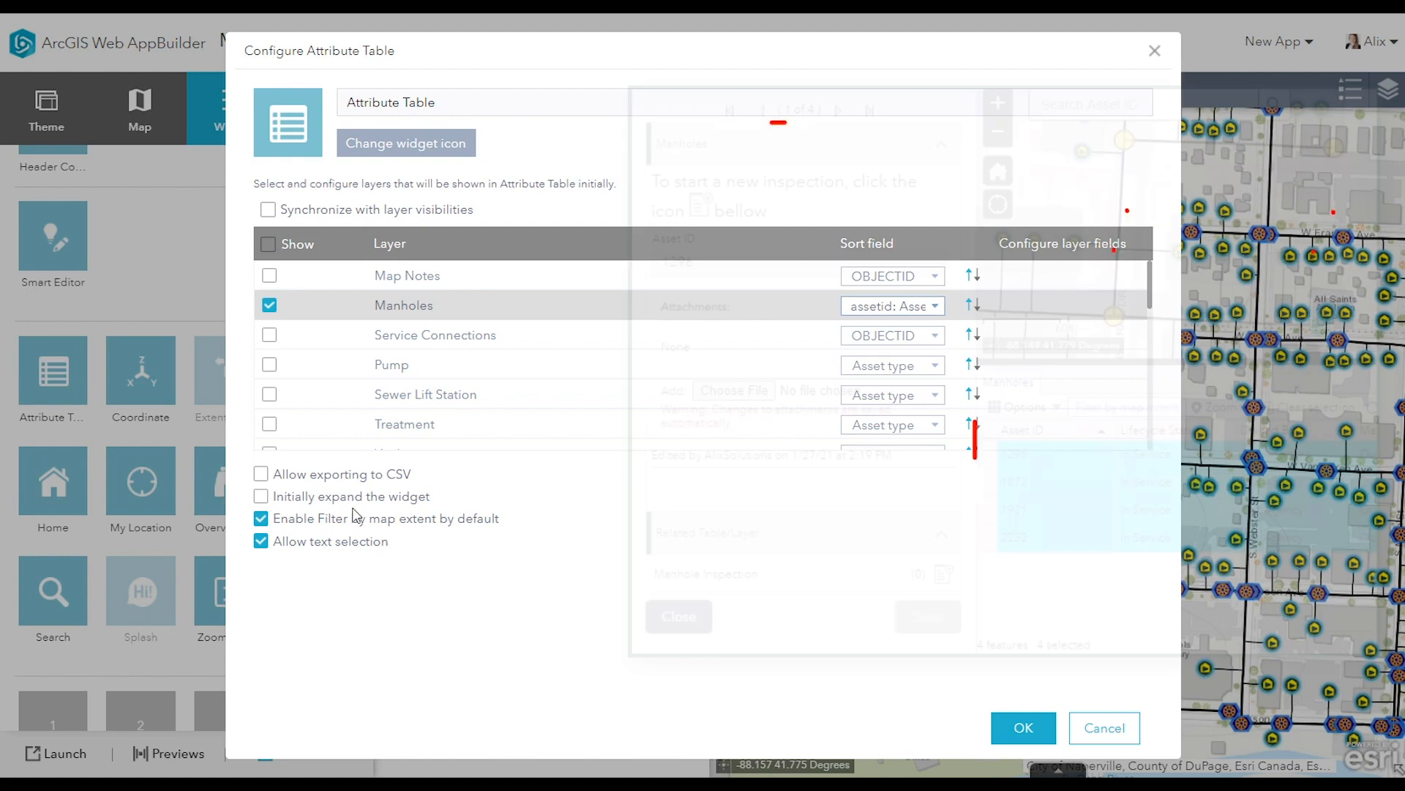
{"action": "left_click", "coordinate": [261, 497]}
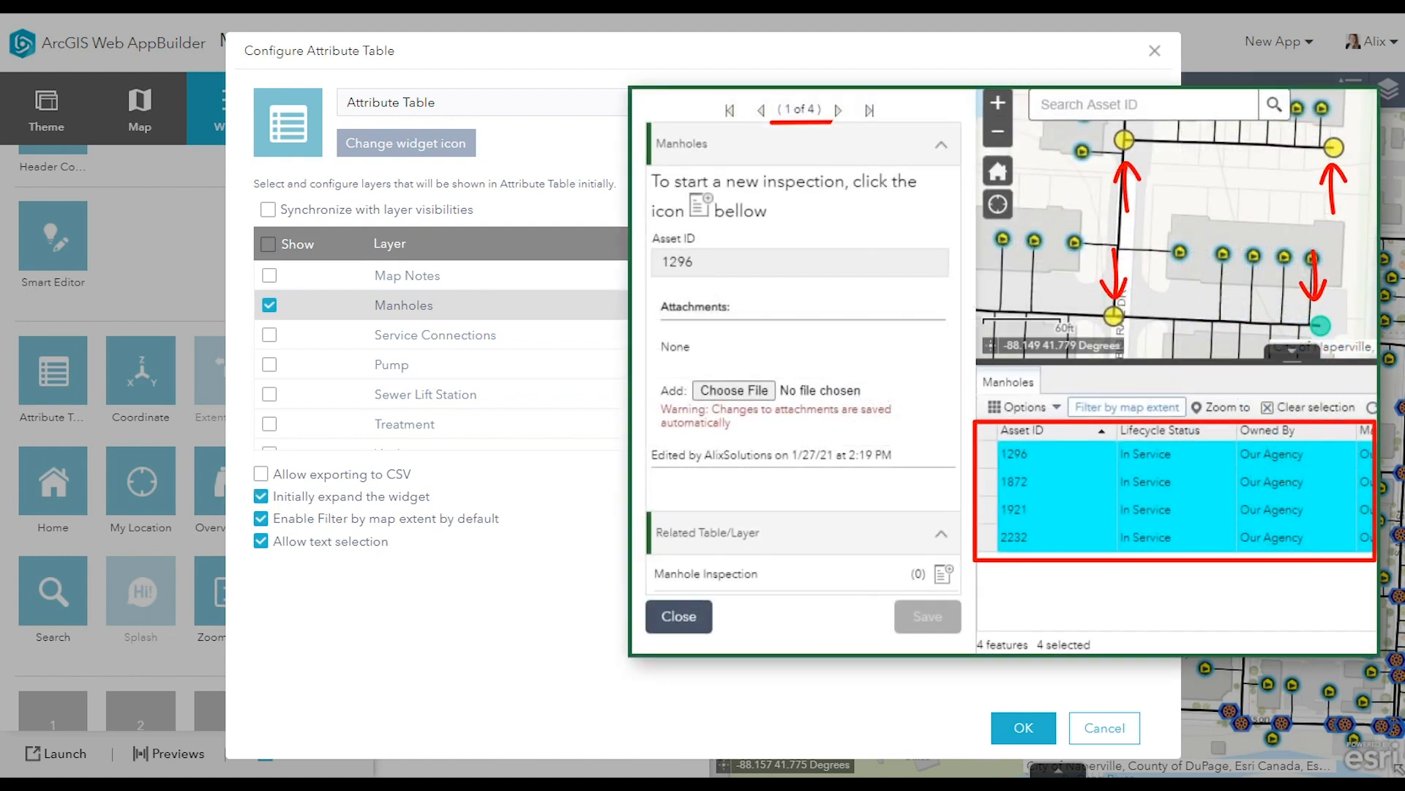
{"action": "left_click", "coordinate": [1023, 729]}
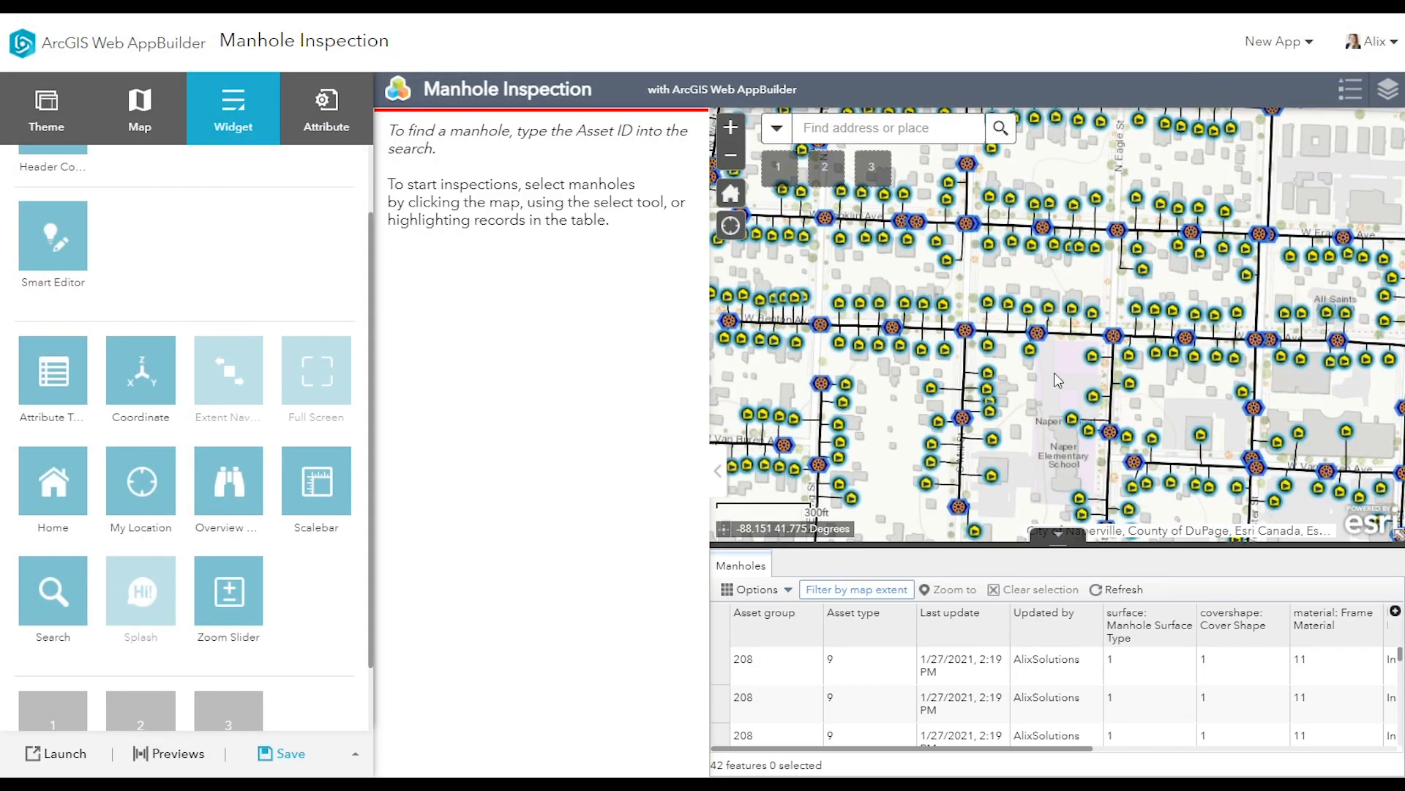
- Add the Select widget to the Header Controller's widgets
{"action": "scroll", "coordinate": [311, 243], "scroll_direction": "up", "scroll_amount": 1}
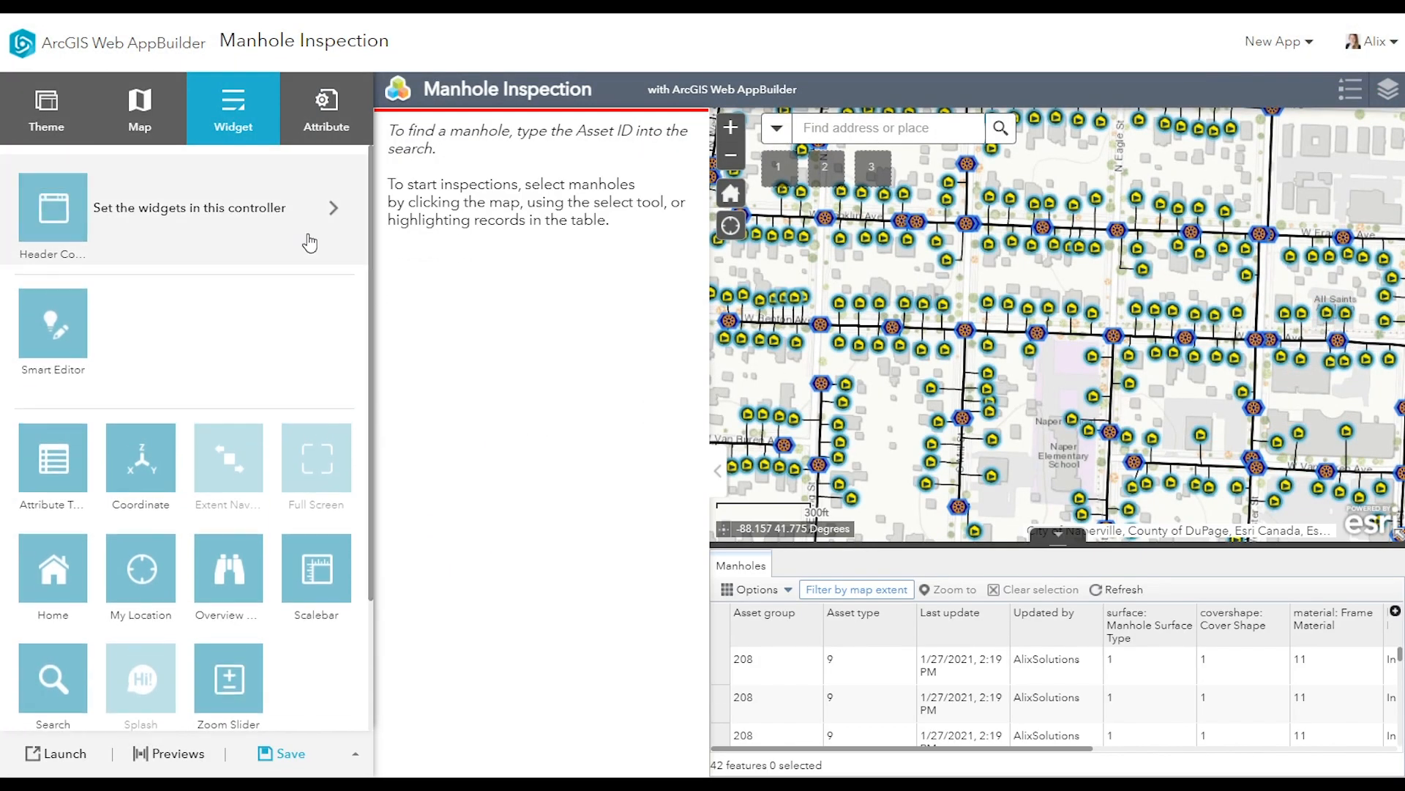
{"action": "left_click", "coordinate": [264, 237]}
{"action": "left_click", "coordinate": [55, 287]}
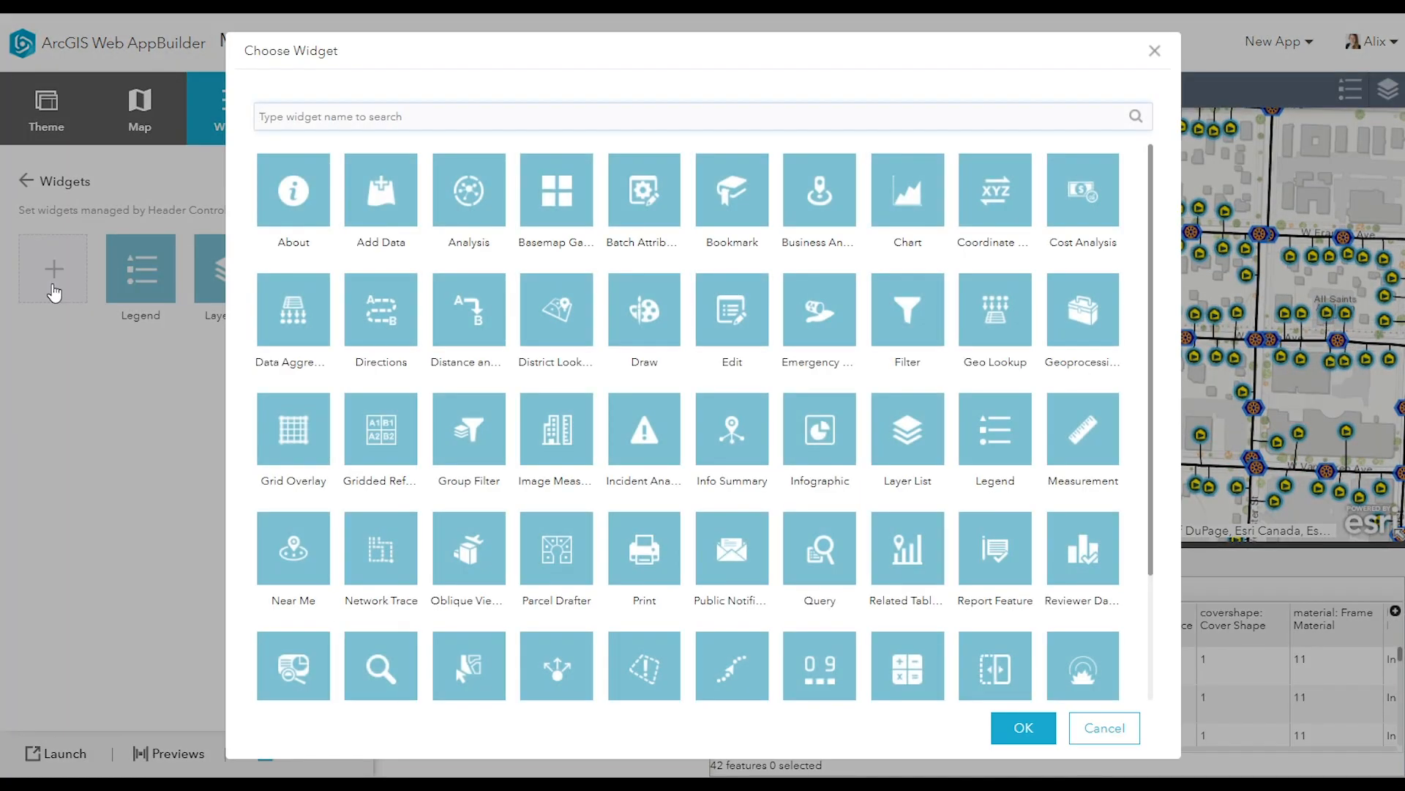
{"action": "left_click", "coordinate": [463, 663]}
{"action": "left_click", "coordinate": [1030, 727]}
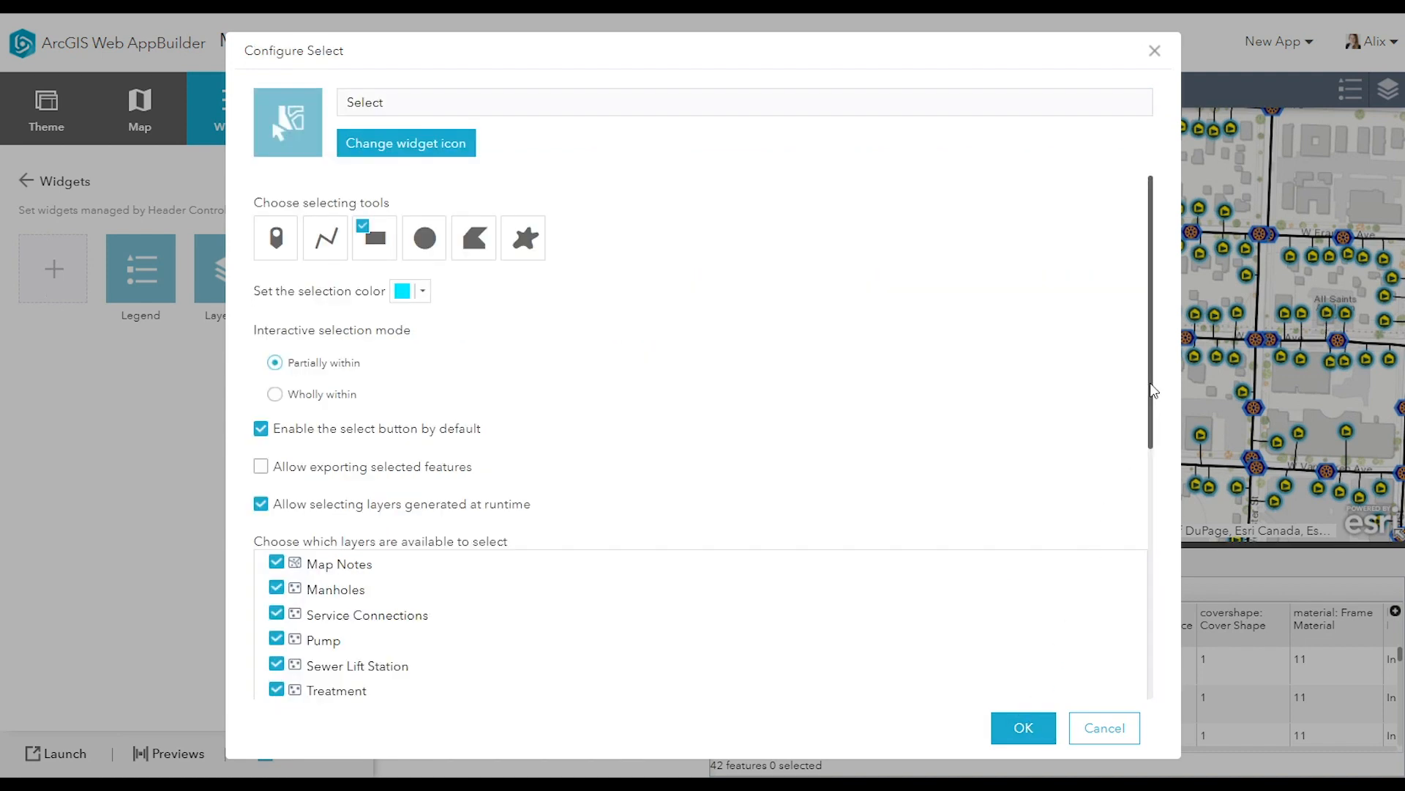
- Make Manholes the only layer available to select in the Select widget, and save the app
{"action": "scroll", "coordinate": [1153, 390], "scroll_direction": "down", "scroll_amount": 3}
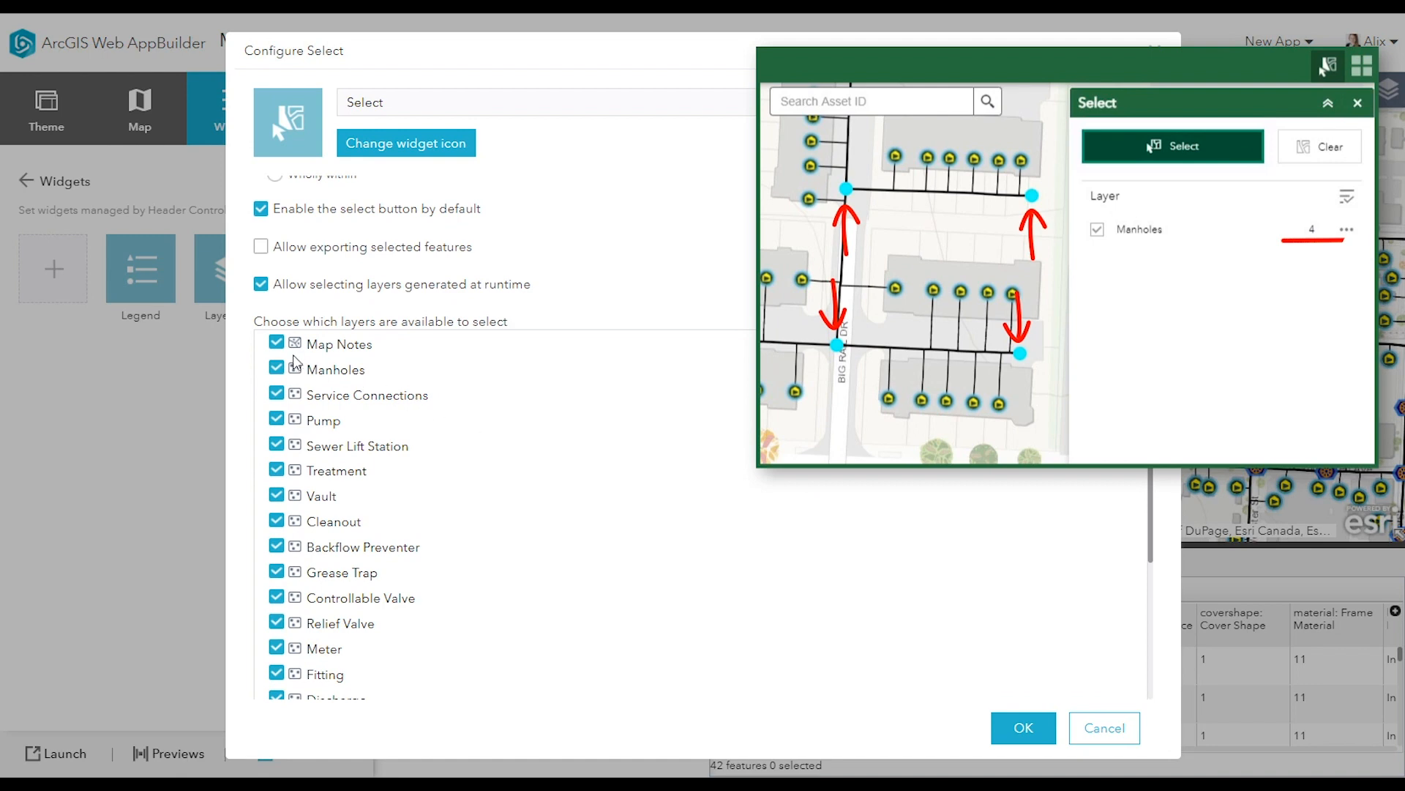
{"action": "left_click", "coordinate": [276, 342]}
{"action": "left_click", "coordinate": [276, 393]}
{"action": "left_click", "coordinate": [276, 621]}
{"action": "left_click", "coordinate": [276, 647]}
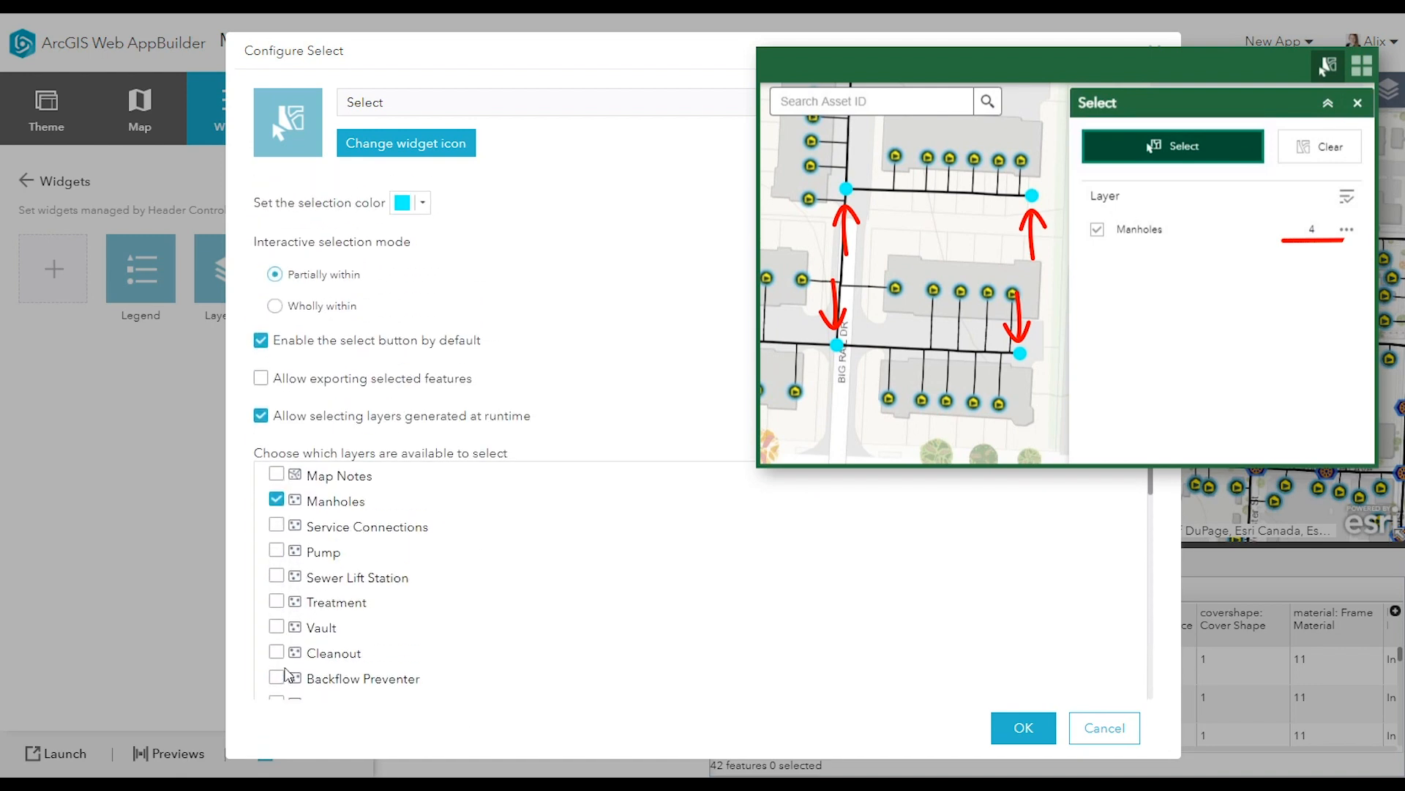
{"action": "left_click", "coordinate": [1021, 736]}
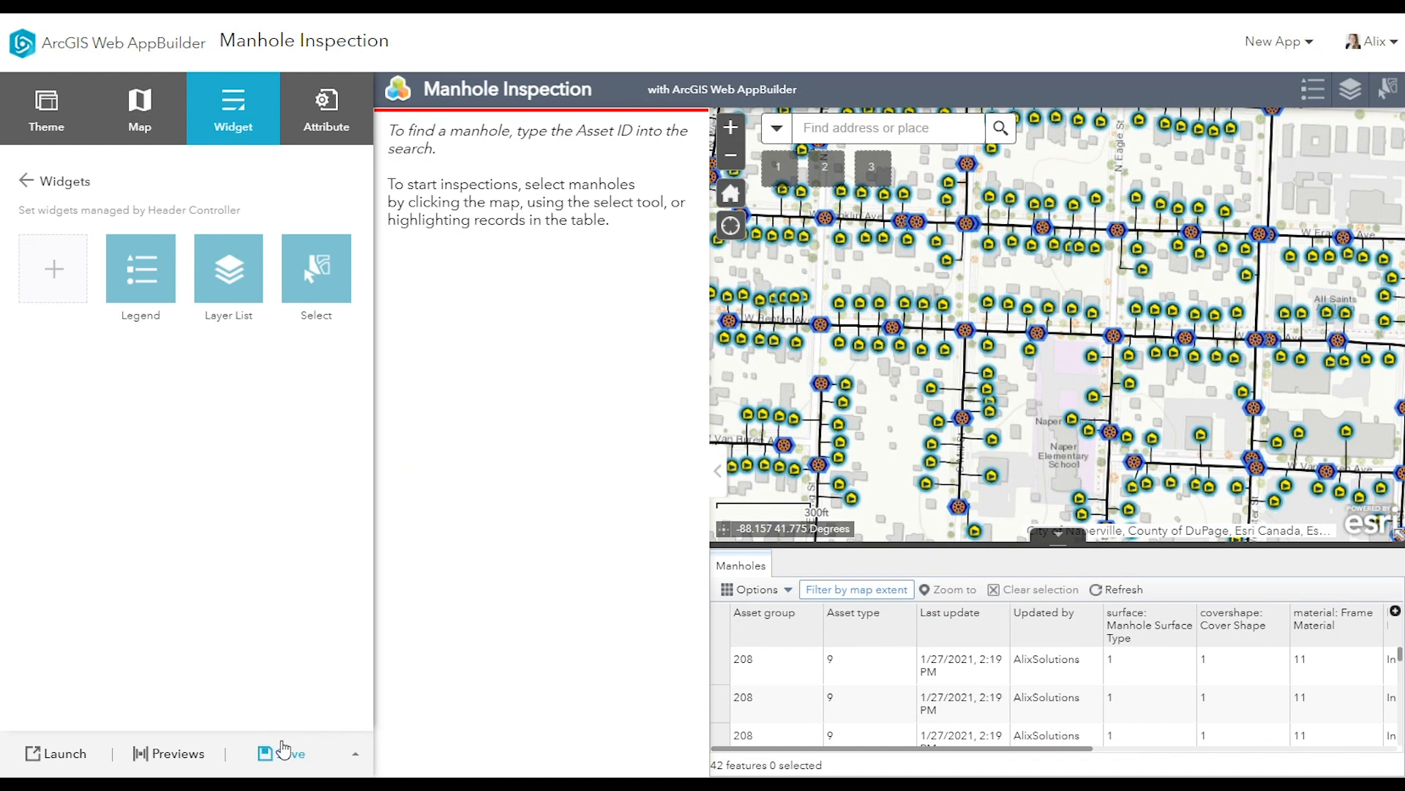
{"action": "left_click", "coordinate": [284, 749]}
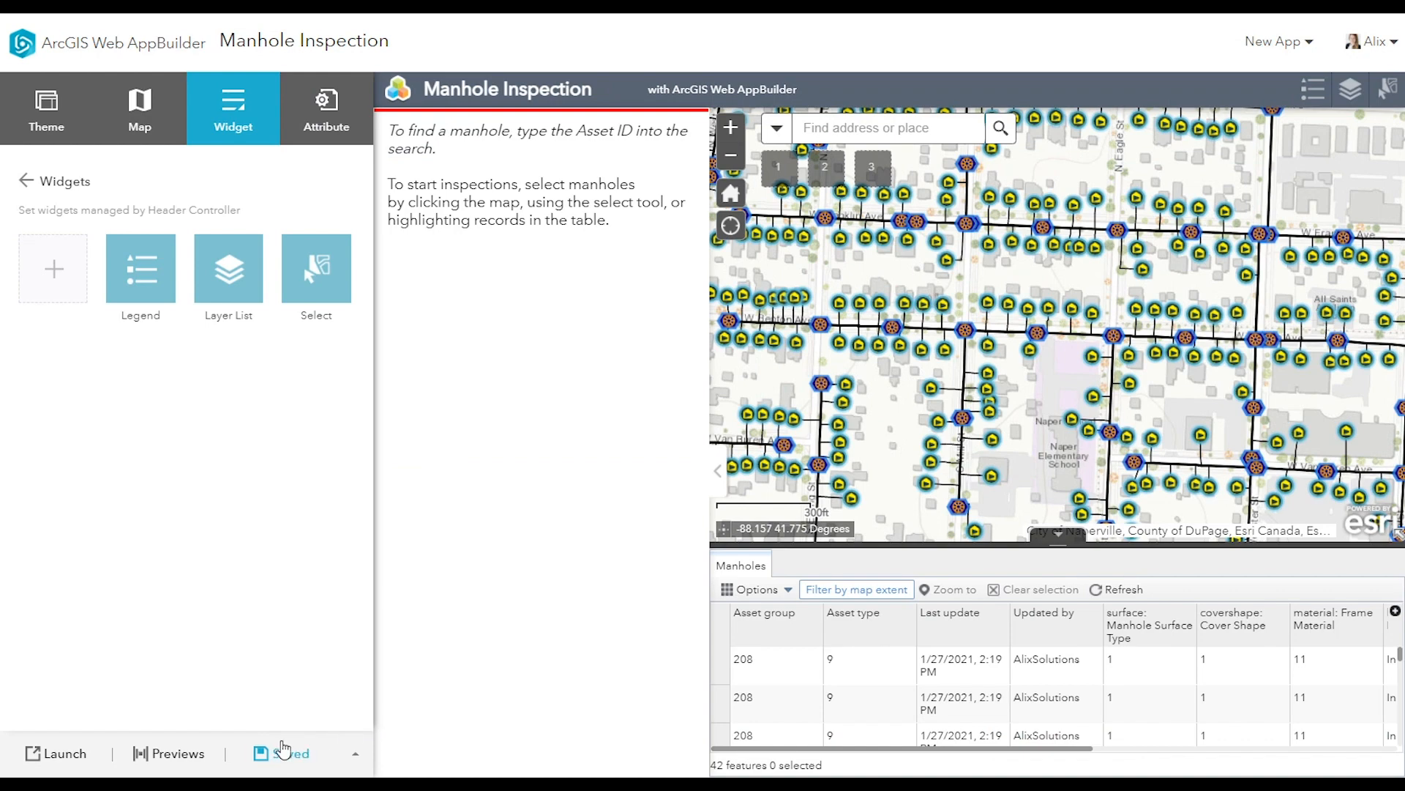